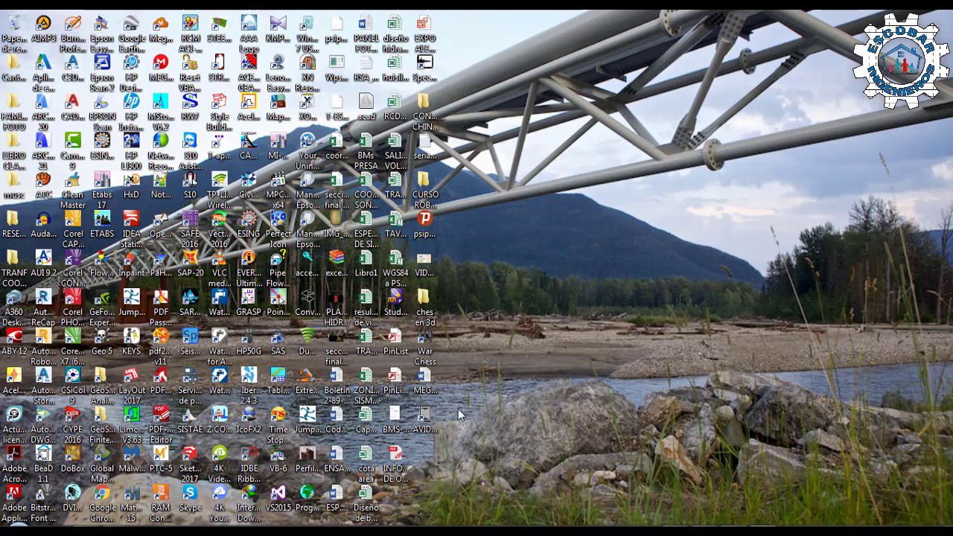
# Move the AVIDOR shortcut to a free area of the desktop and launch the program.
pyautogui.moveTo(431, 421); pyautogui.dragTo(668, 207)
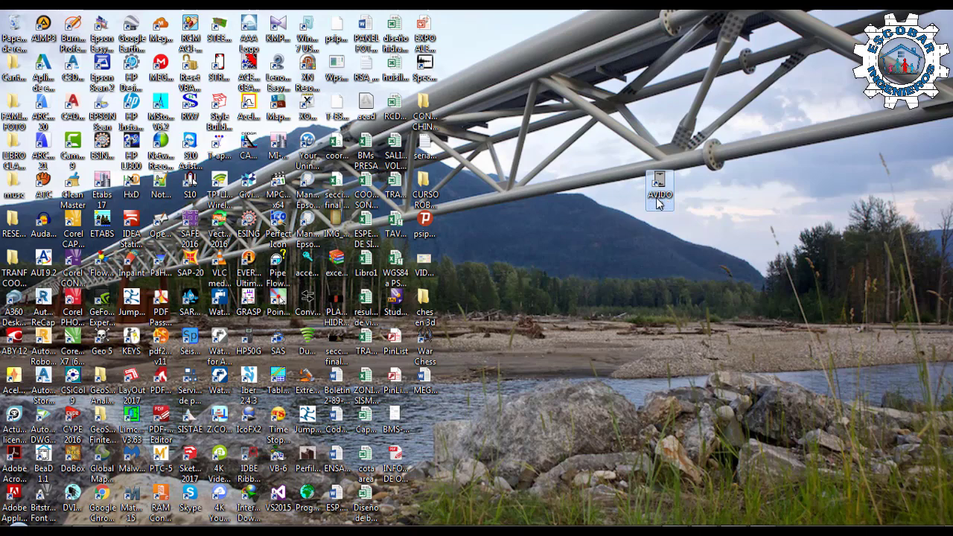
pyautogui.click(657, 199)
pyautogui.doubleClick(659, 189)
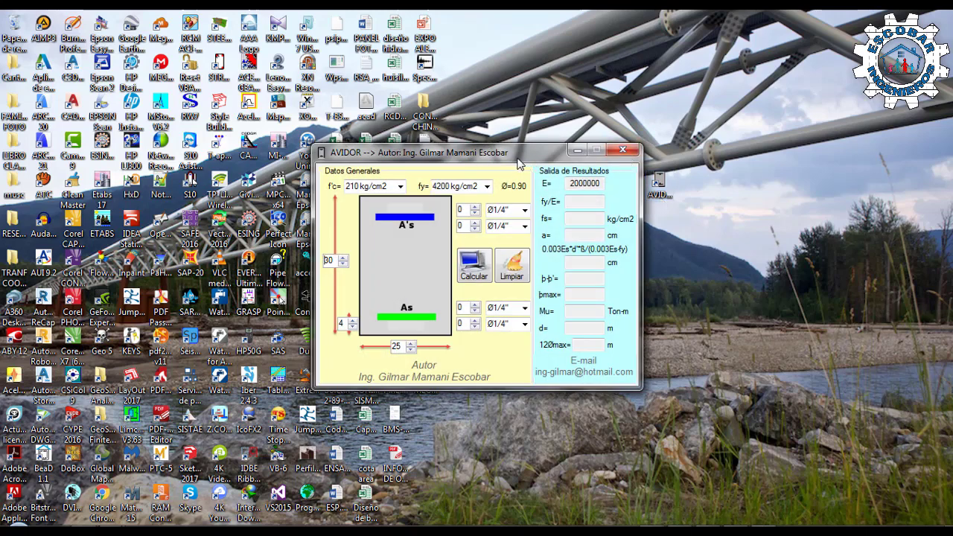
pyautogui.moveTo(516, 157); pyautogui.dragTo(523, 143)
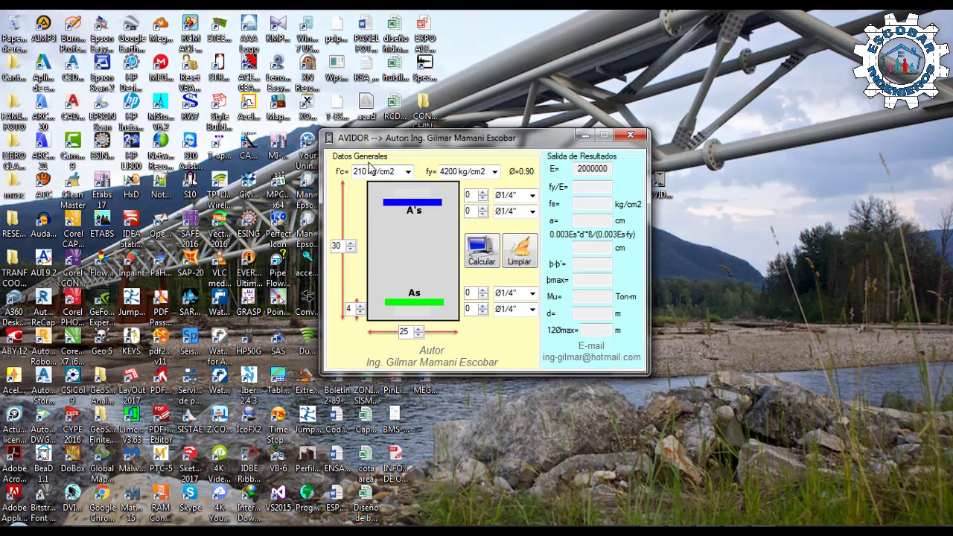
# Review the available f'c and fy strengths, keeping 210 kg/cm2 for f'c and 4200 kg/cm2 for fy.
pyautogui.click(409, 172)
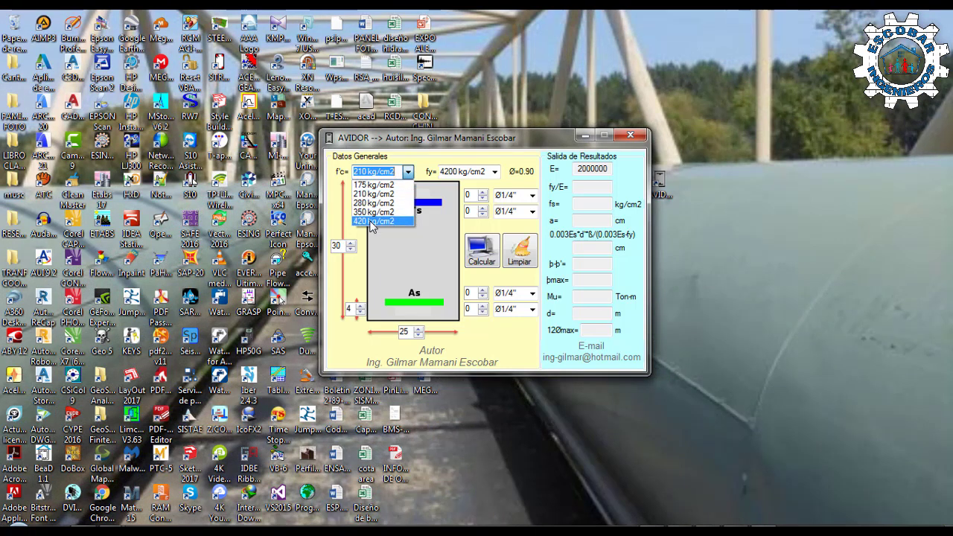
pyautogui.click(463, 146)
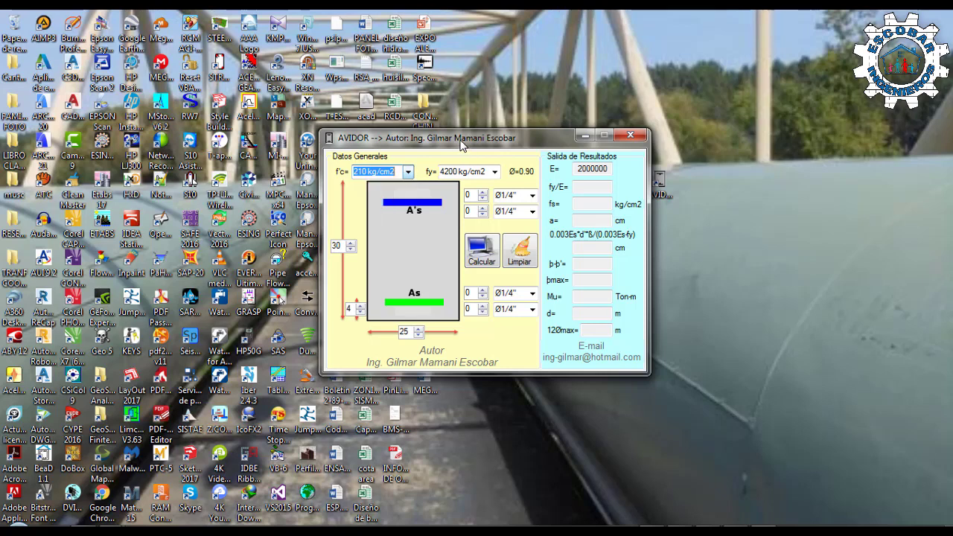
pyautogui.click(495, 173)
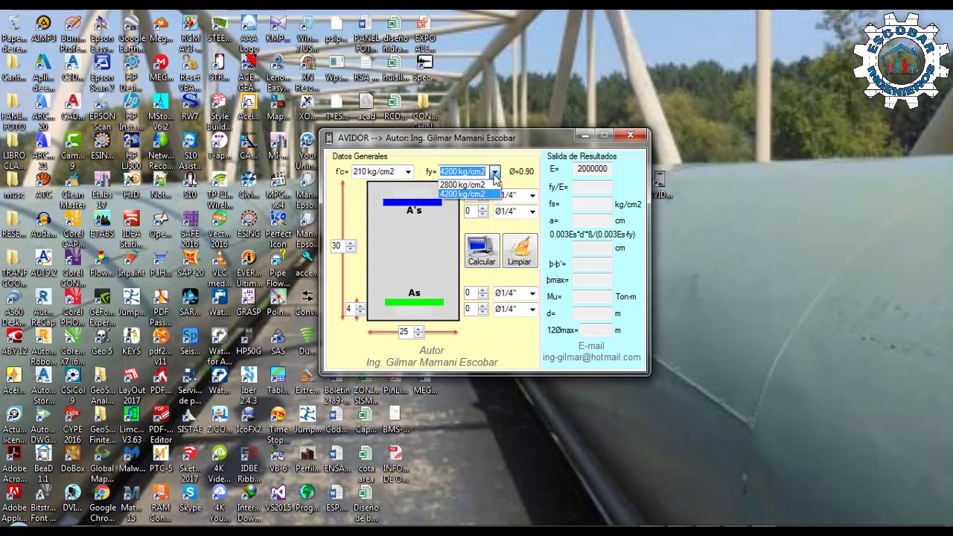
pyautogui.click(463, 194)
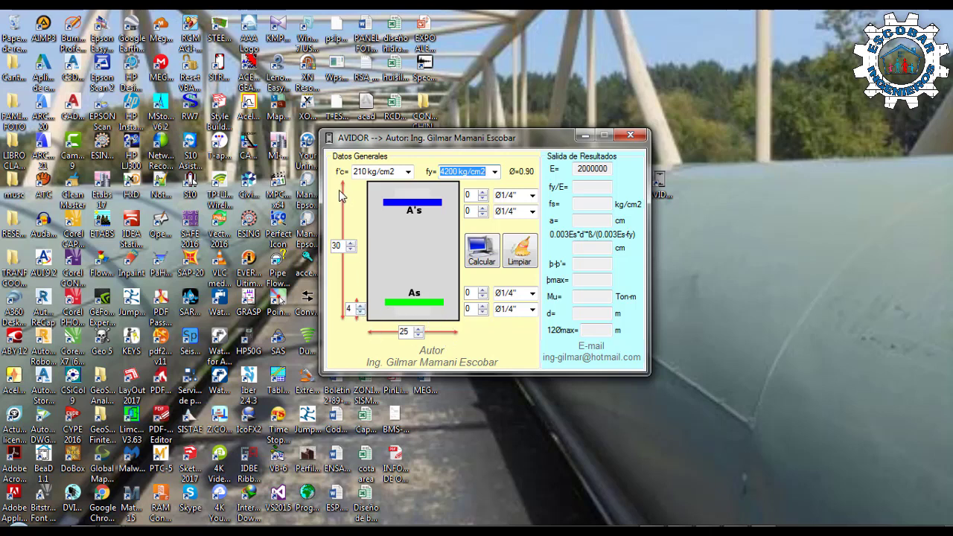
# Set the beam section to width 30, height 50 and cover 6, and view the diameter options for the first A's bar row.
pyautogui.click(419, 328)
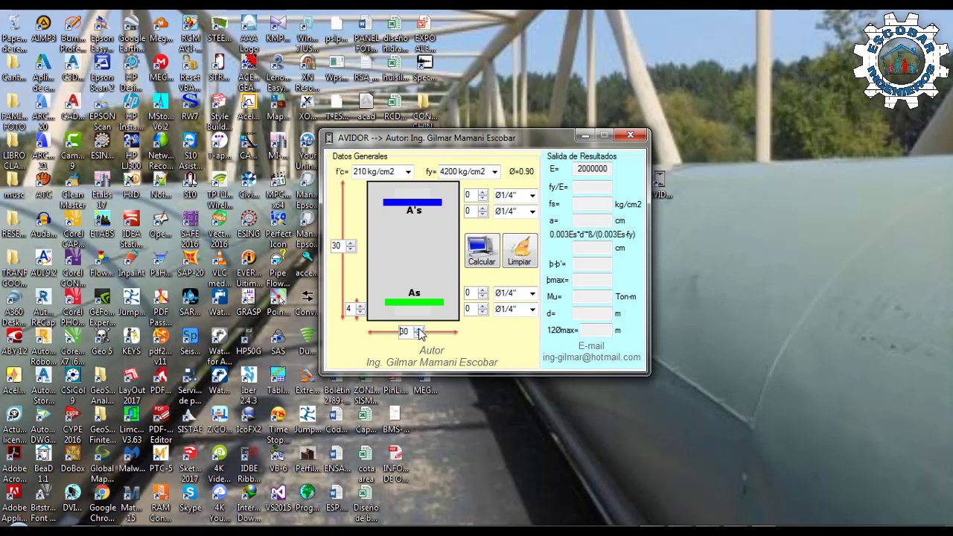
pyautogui.click(419, 335)
pyautogui.click(361, 306)
pyautogui.click(350, 242)
pyautogui.click(350, 244)
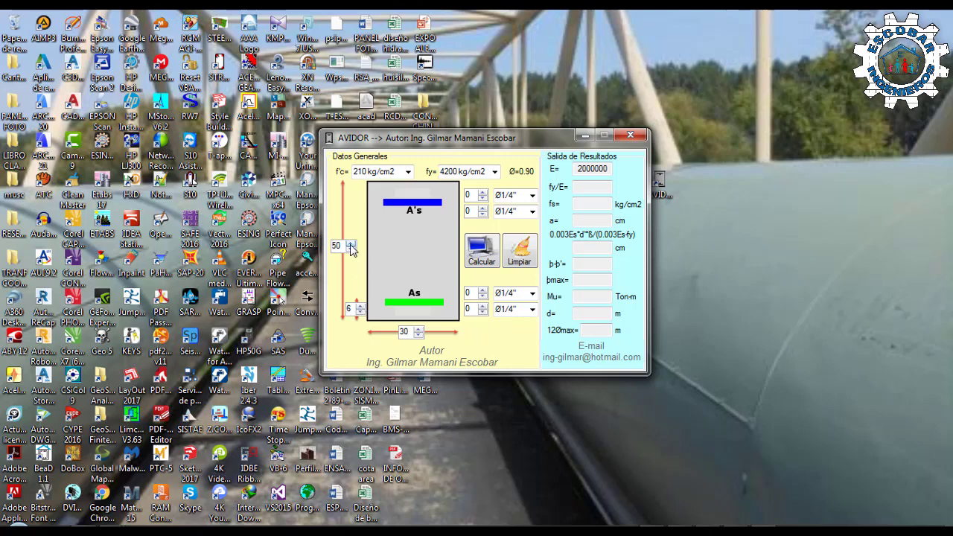
pyautogui.click(533, 196)
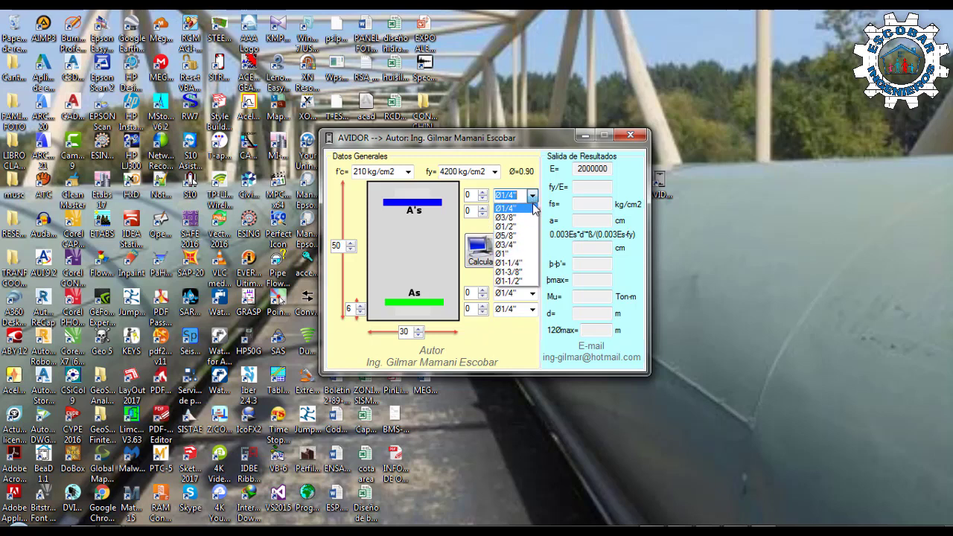
pyautogui.click(534, 205)
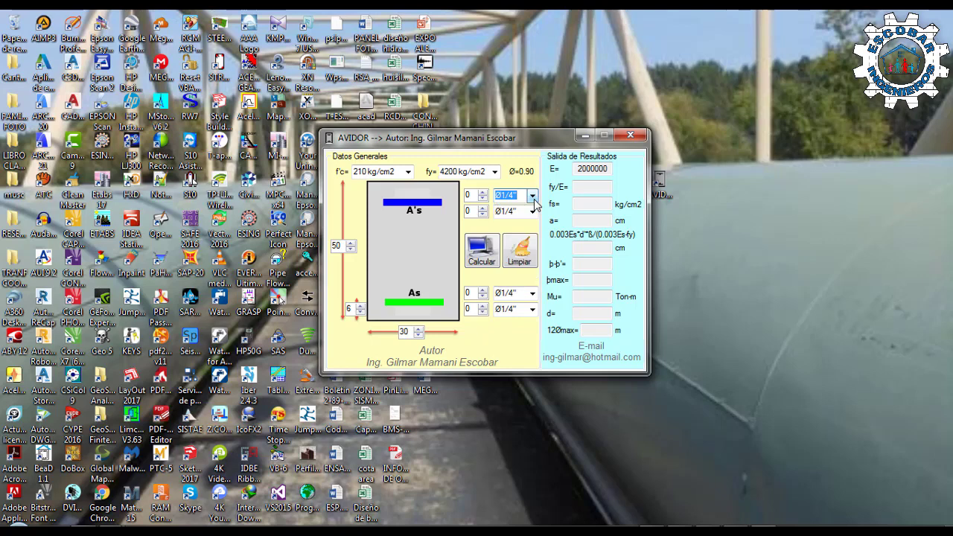
# Start the screen annotation tool and add the black text label TRACION just above As in the beam section.
pyautogui.click(254, 531)
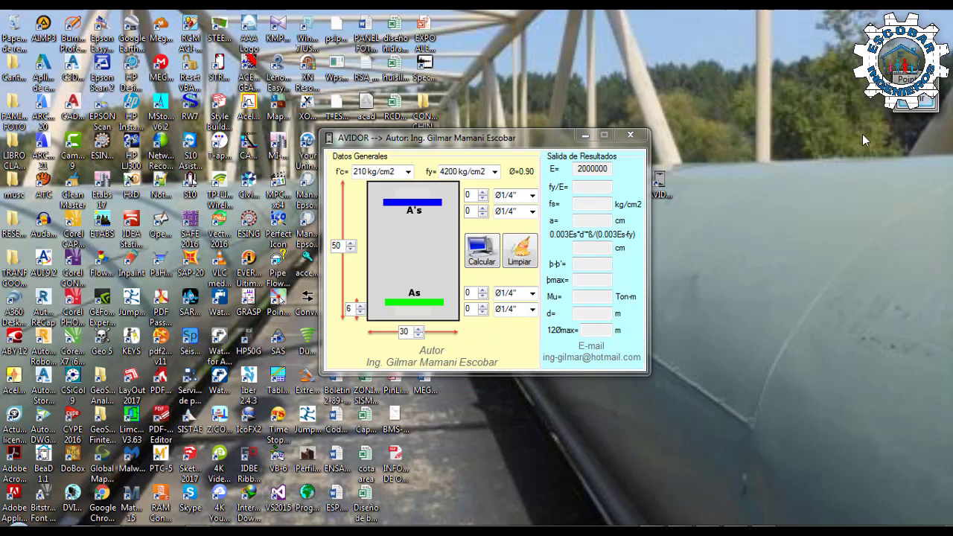
pyautogui.click(910, 118)
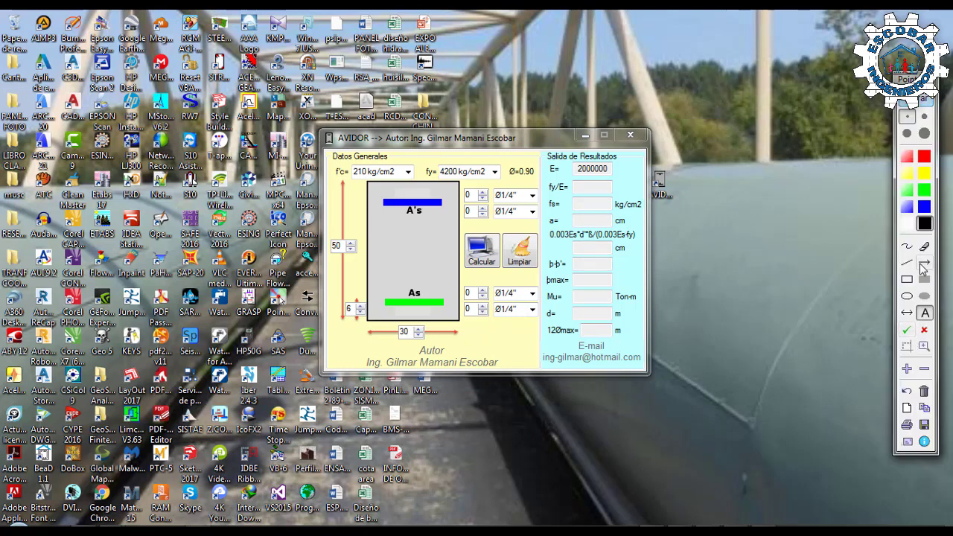
pyautogui.click(907, 331)
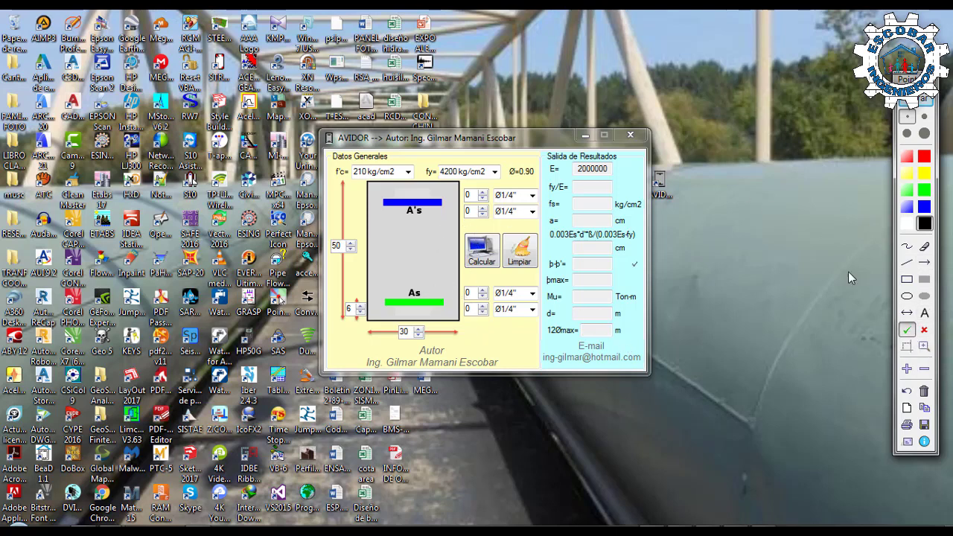
pyautogui.click(924, 314)
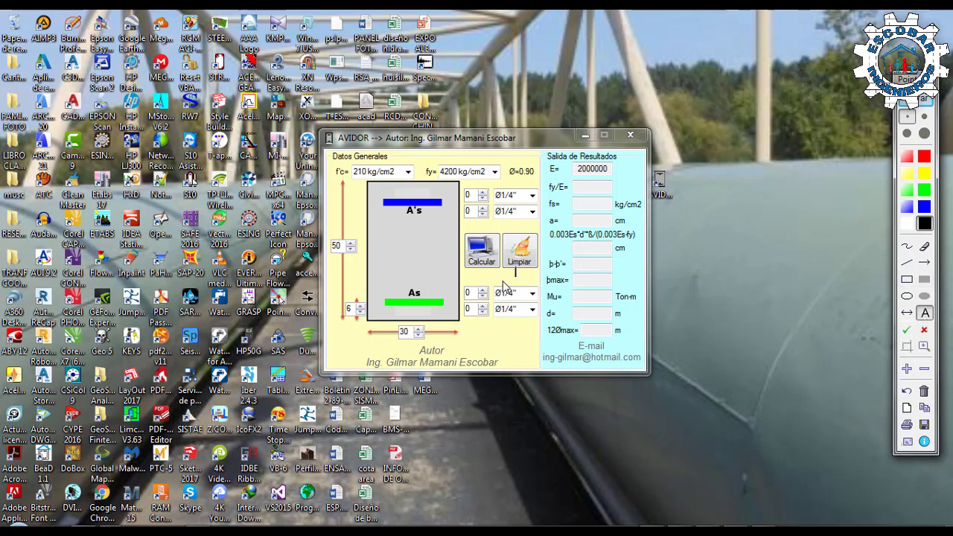
pyautogui.click(392, 275)
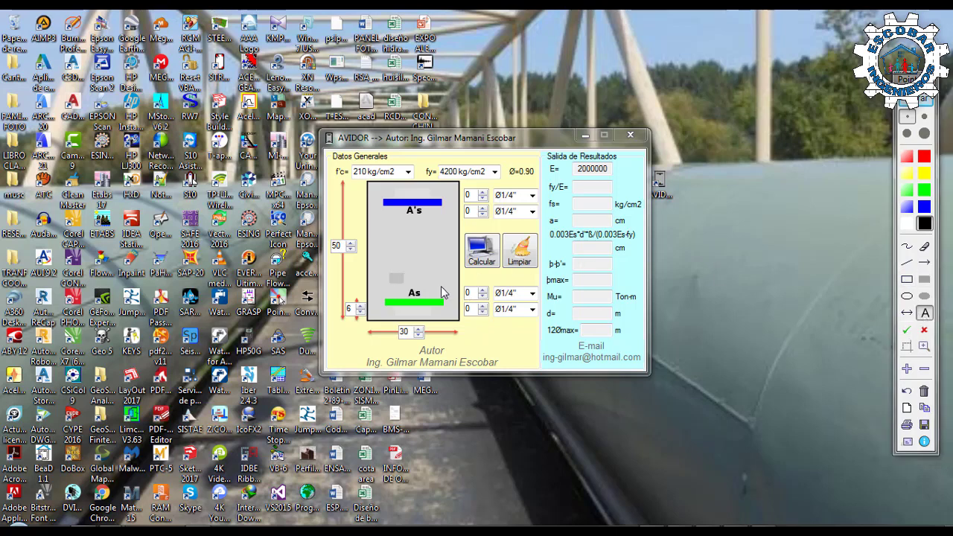
pyautogui.write('AS')
pyautogui.press('BackSpace')
pyautogui.press('BackSpace')
pyautogui.write('TRACION')
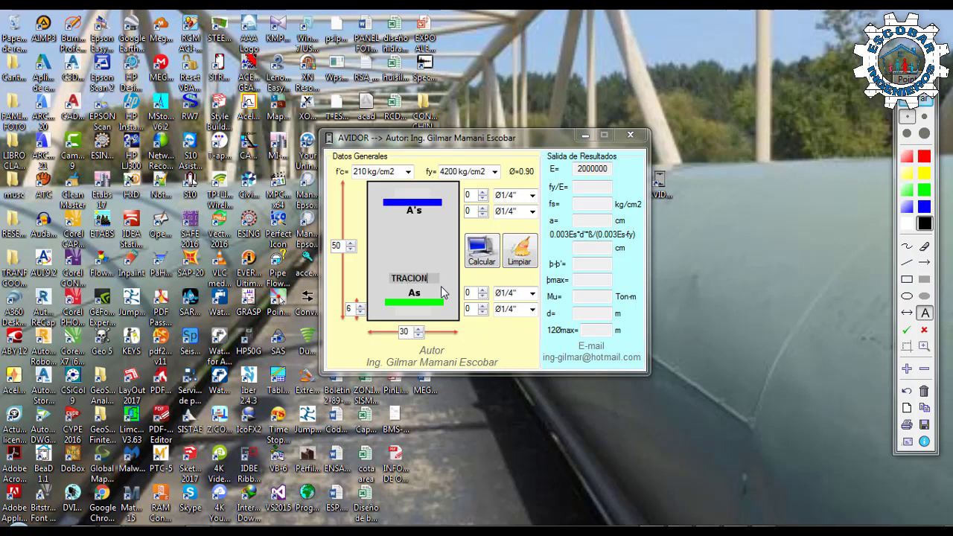
pyautogui.click(389, 226)
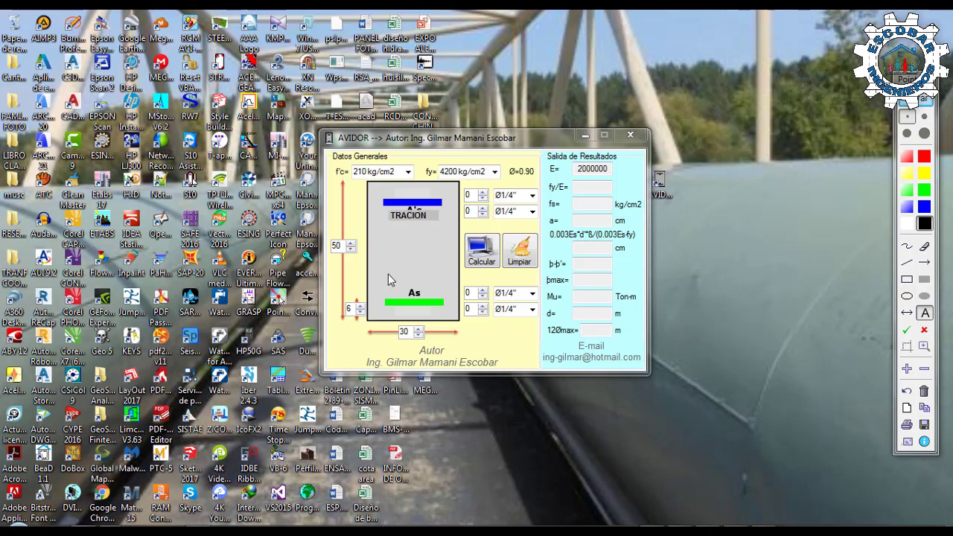
pyautogui.click(388, 274)
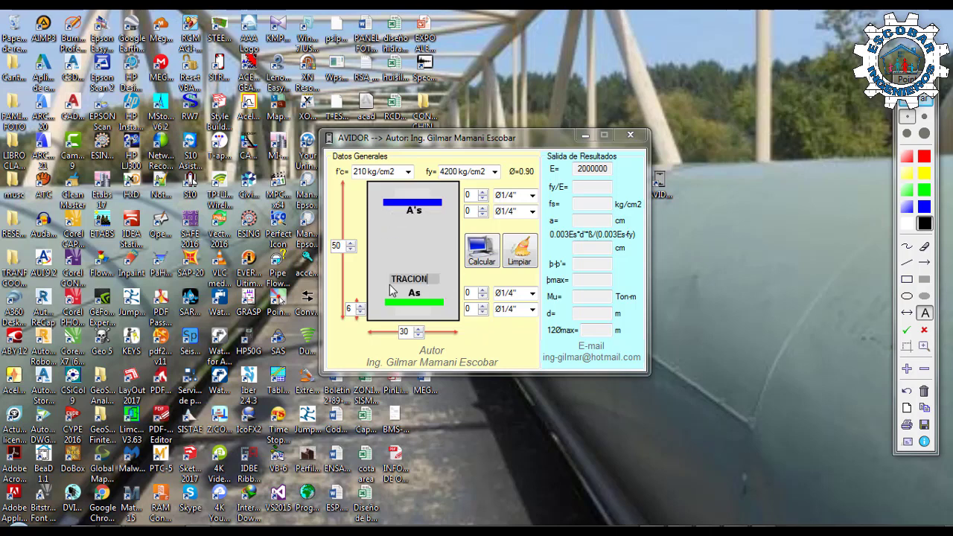
pyautogui.click(924, 313)
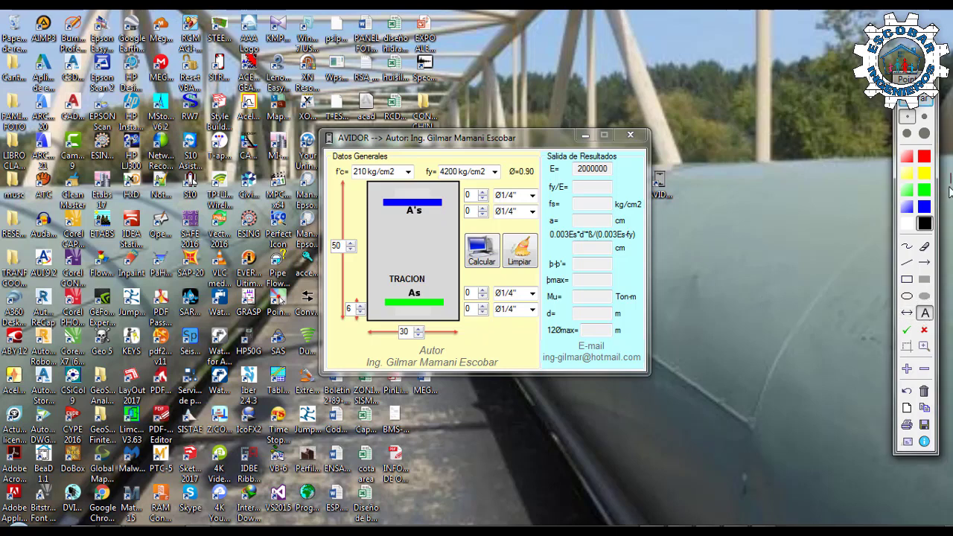
# Add the blue text label COMPRESION below A's in the beam section, and clear the text labels from the screen.
pyautogui.click(924, 206)
pyautogui.click(401, 217)
pyautogui.click(387, 235)
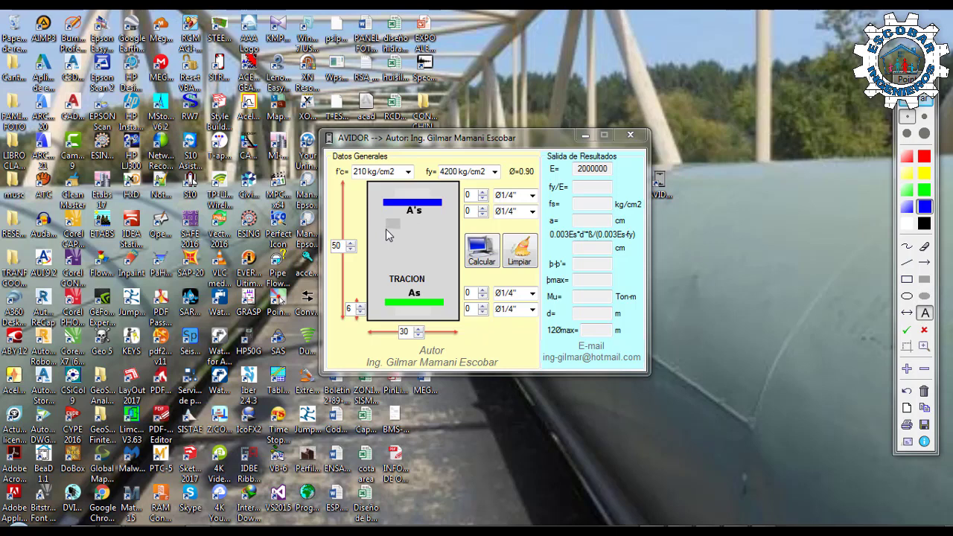
pyautogui.write('COMPRESION')
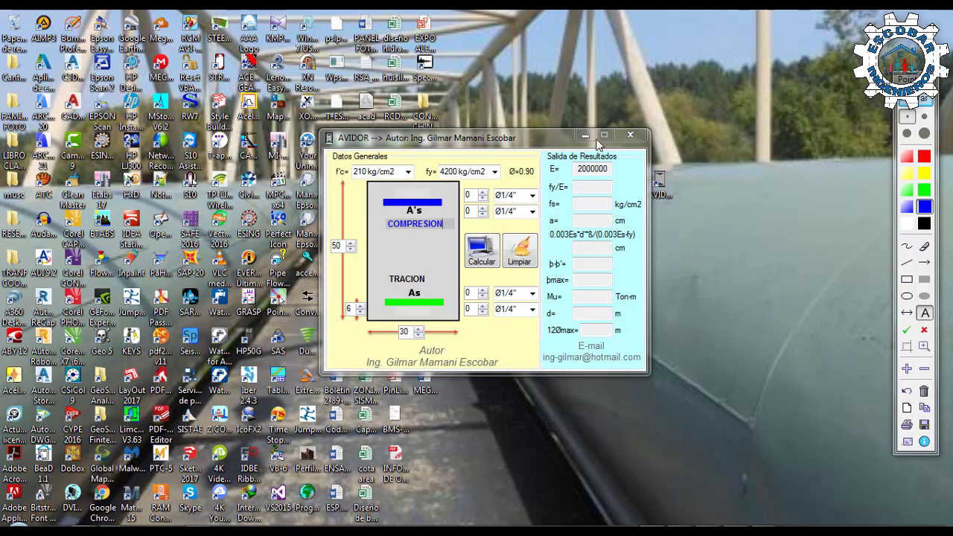
pyautogui.click(919, 104)
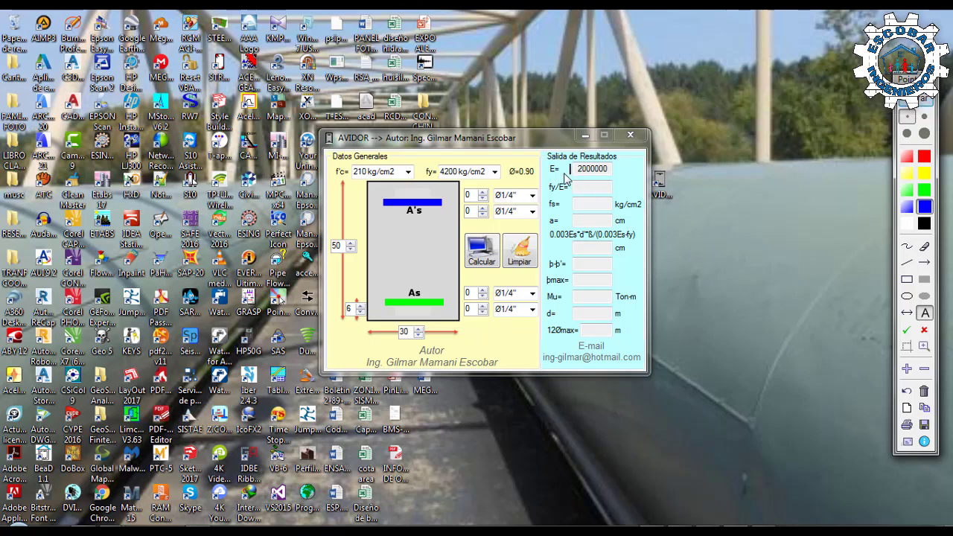
# Place green check marks beside the result rows from E to 12Ømax and beside Ø=0.90, and end the annotation mode.
pyautogui.click(907, 330)
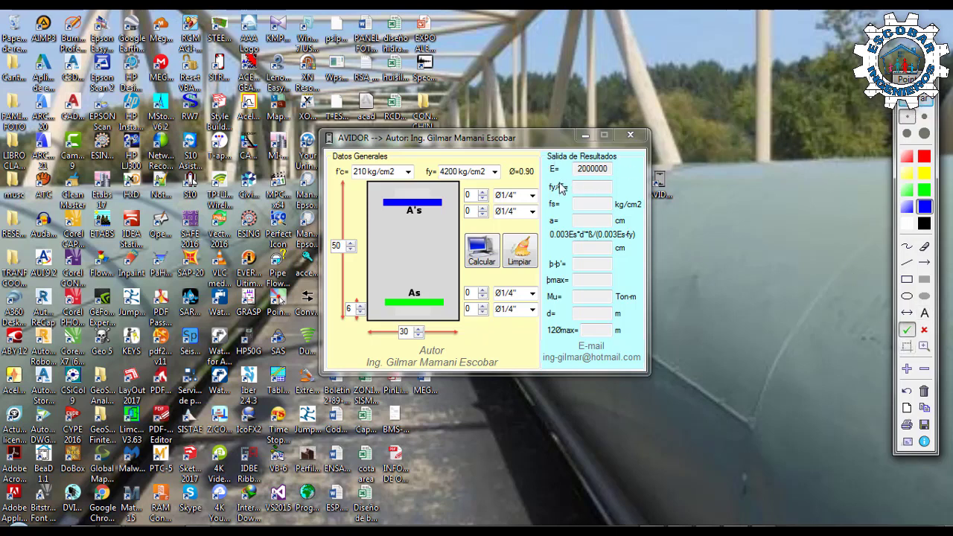
pyautogui.click(618, 168)
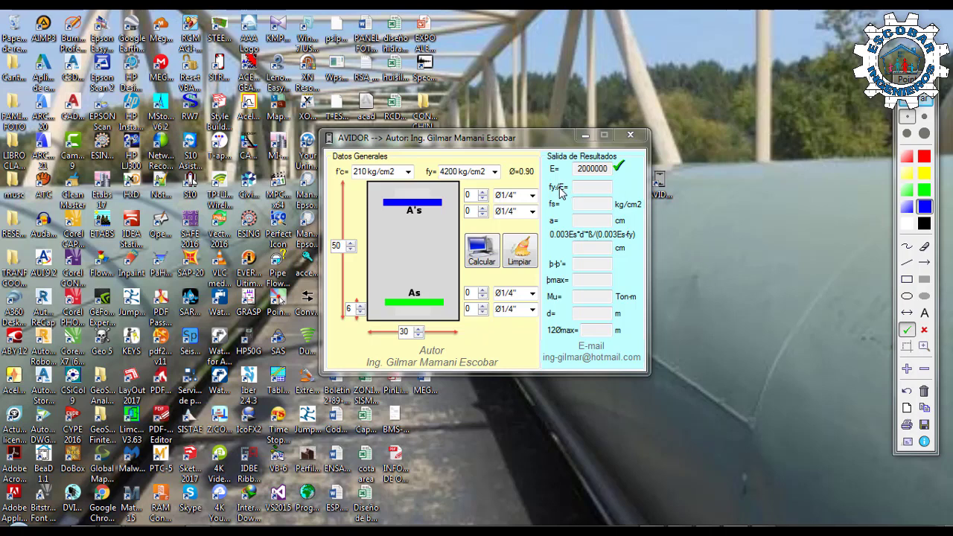
pyautogui.click(625, 188)
pyautogui.click(626, 206)
pyautogui.click(629, 220)
pyautogui.click(639, 236)
pyautogui.click(625, 263)
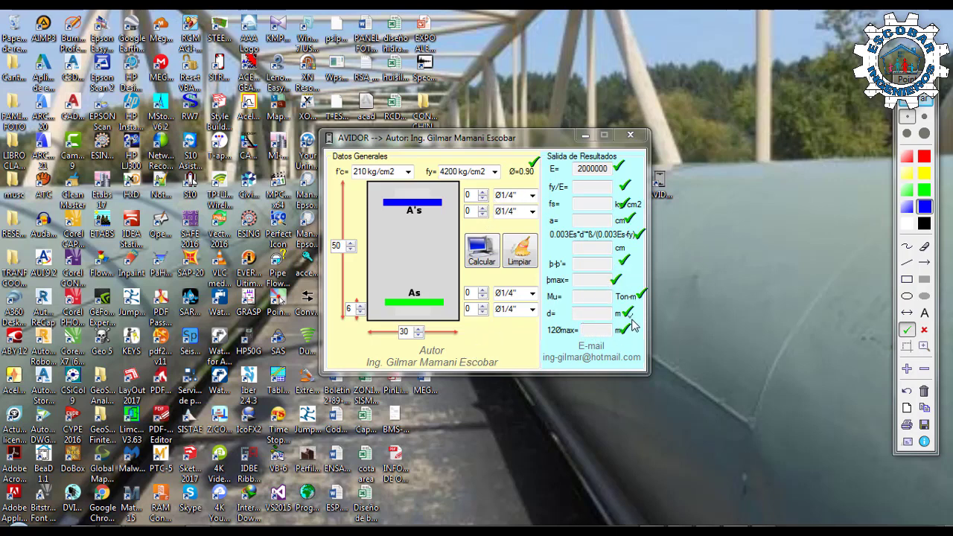
pyautogui.click(928, 102)
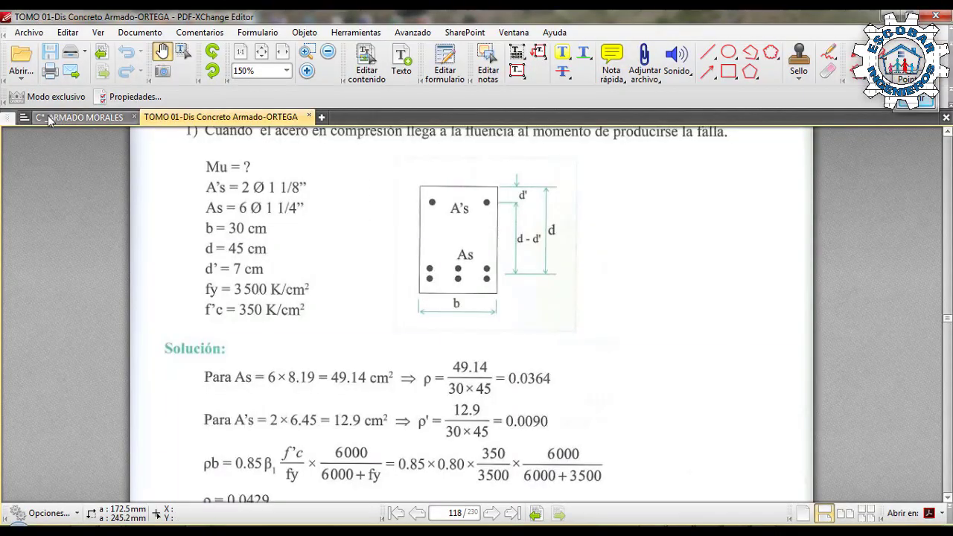
# Switch to PDF-XChange Editor and examine the doubly reinforced beam examples and the cover page of the TOMO 01 reinforced concrete book.
pyautogui.scroll(10, 611, 286)
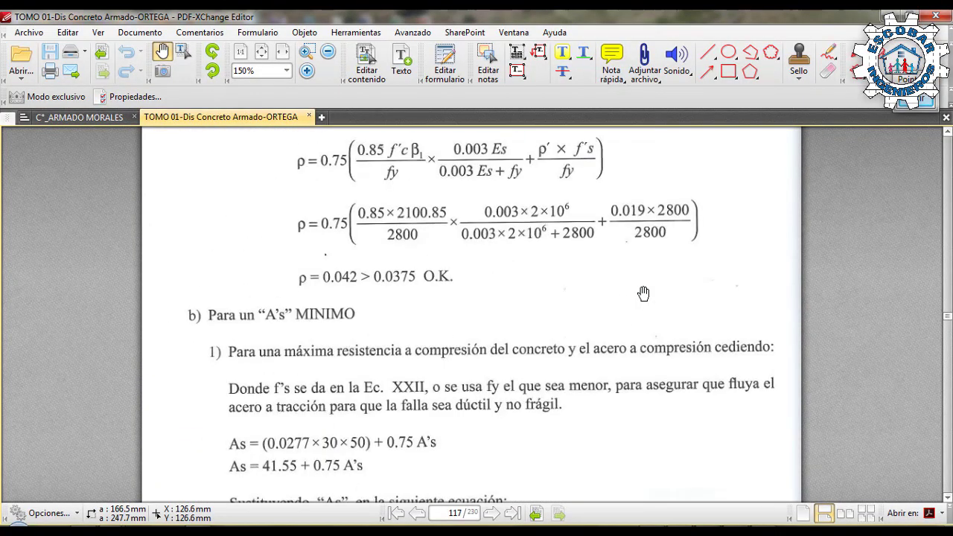
pyautogui.scroll(8, 643, 294)
pyautogui.scroll(5, 644, 293)
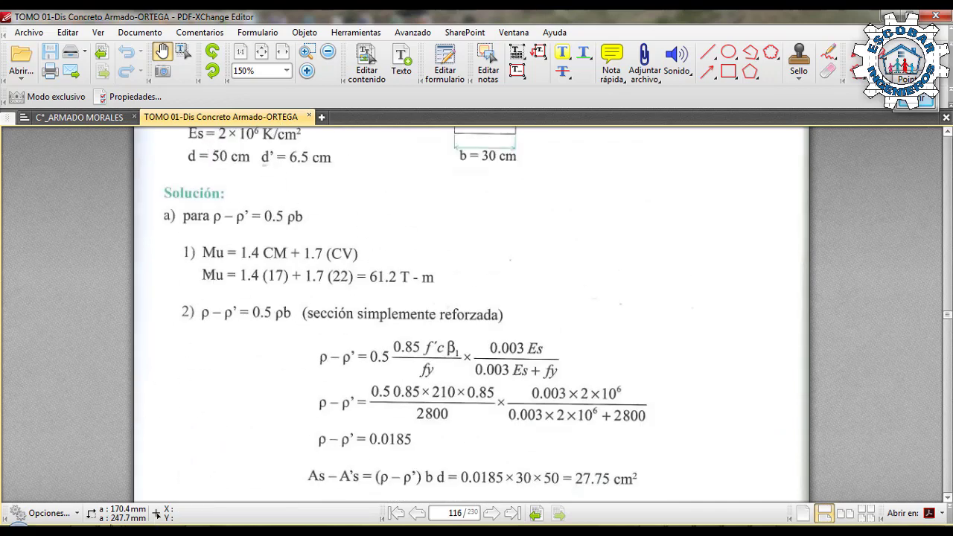
pyautogui.click(396, 513)
pyautogui.scroll(-5, 581, 367)
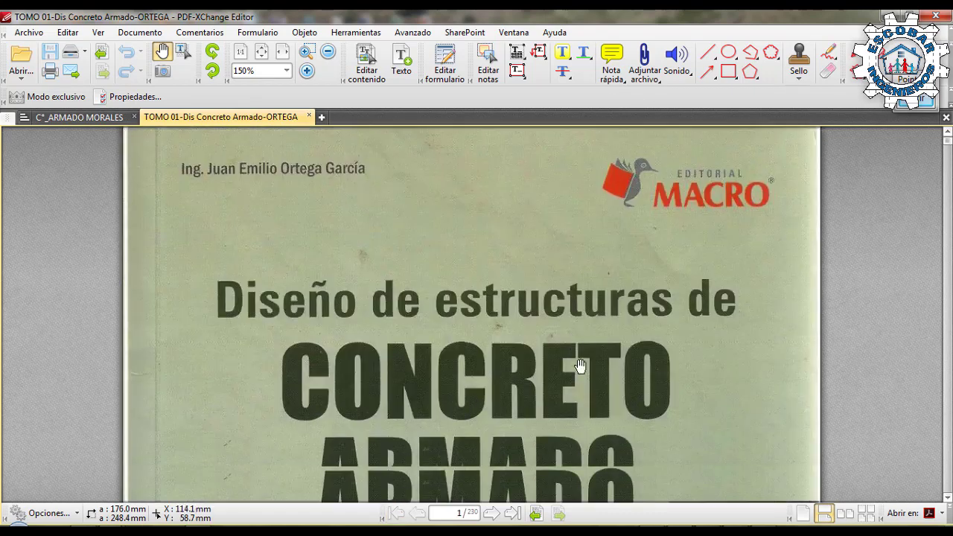
pyautogui.scroll(4, 581, 366)
pyautogui.scroll(-10, 580, 366)
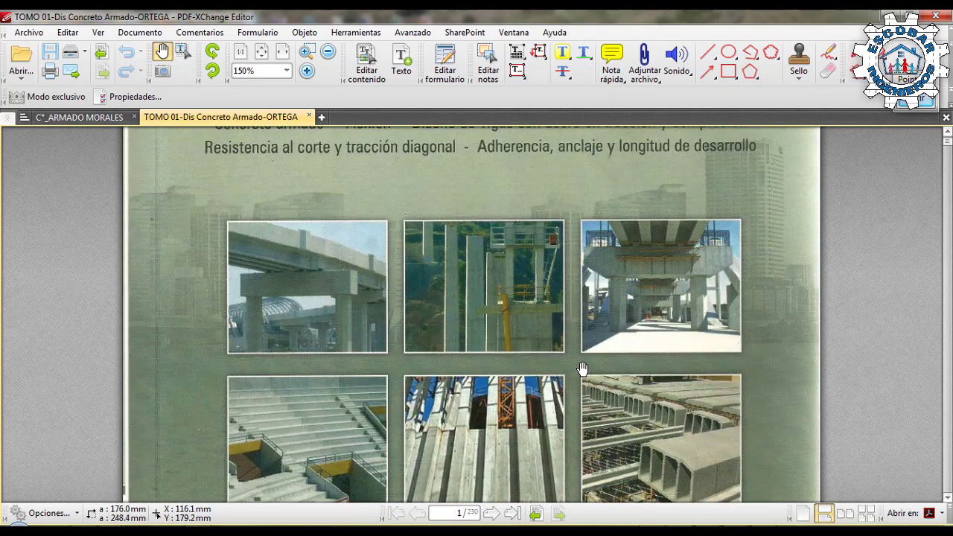
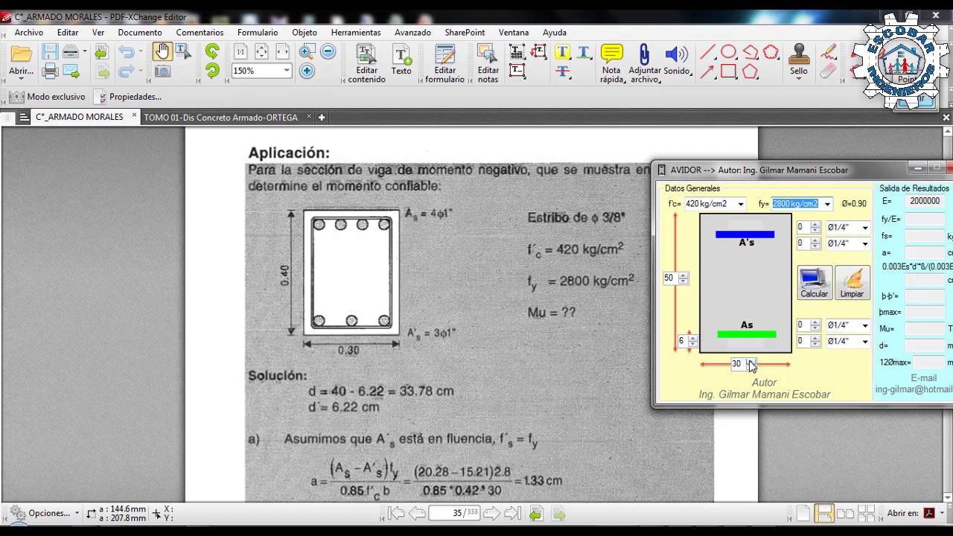
# Set the section height to 40 in AVIDOR and position its window beside the exercise's beam figure.
pyautogui.click(684, 281)
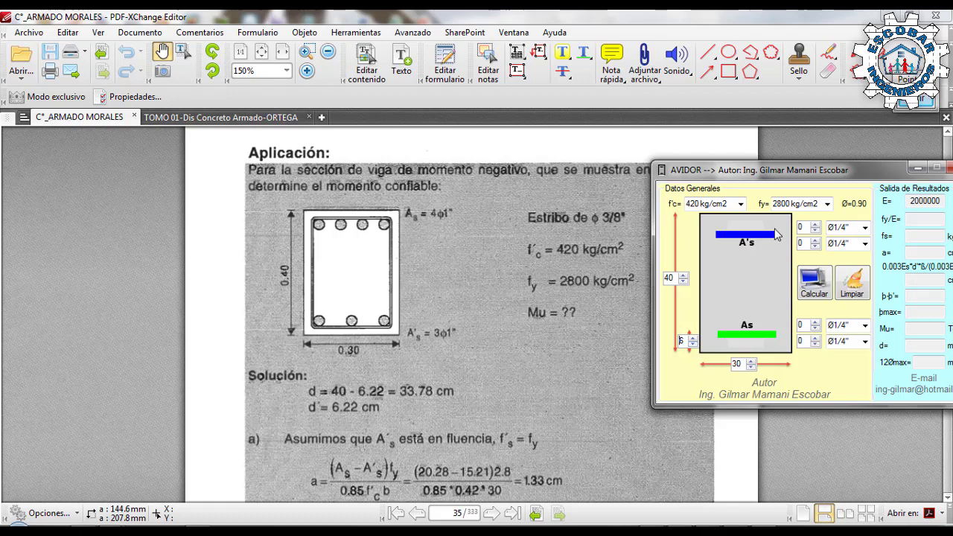
pyautogui.moveTo(788, 170); pyautogui.dragTo(628, 190)
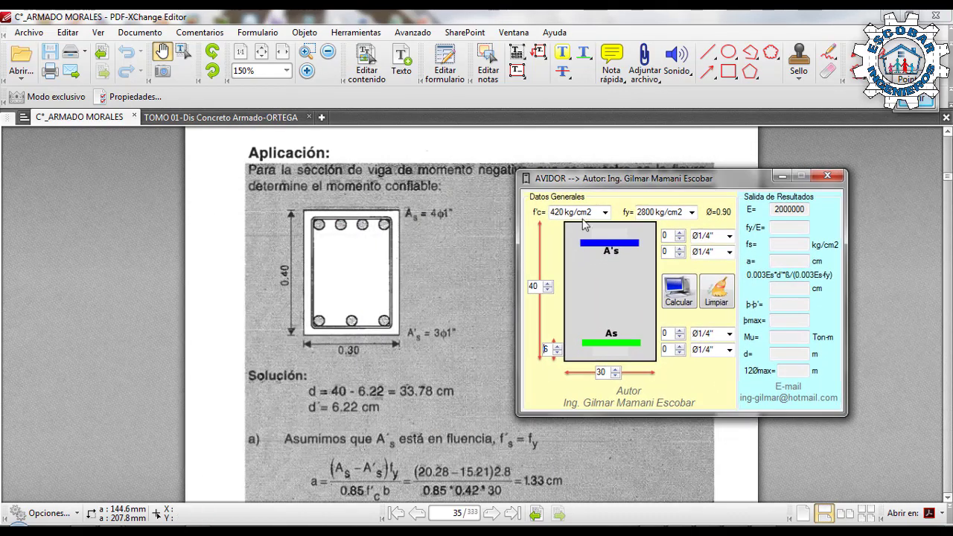
pyautogui.moveTo(562, 184); pyautogui.dragTo(651, 164)
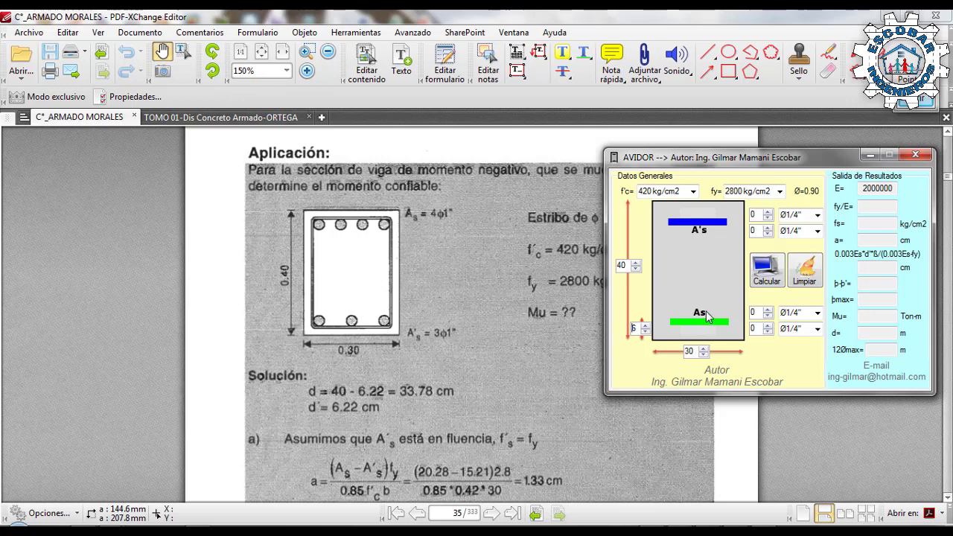
# Define the lower reinforcement As as two rows of 2 bars each, both with diameter Ø1".
pyautogui.click(768, 309)
pyautogui.click(768, 325)
pyautogui.click(768, 325)
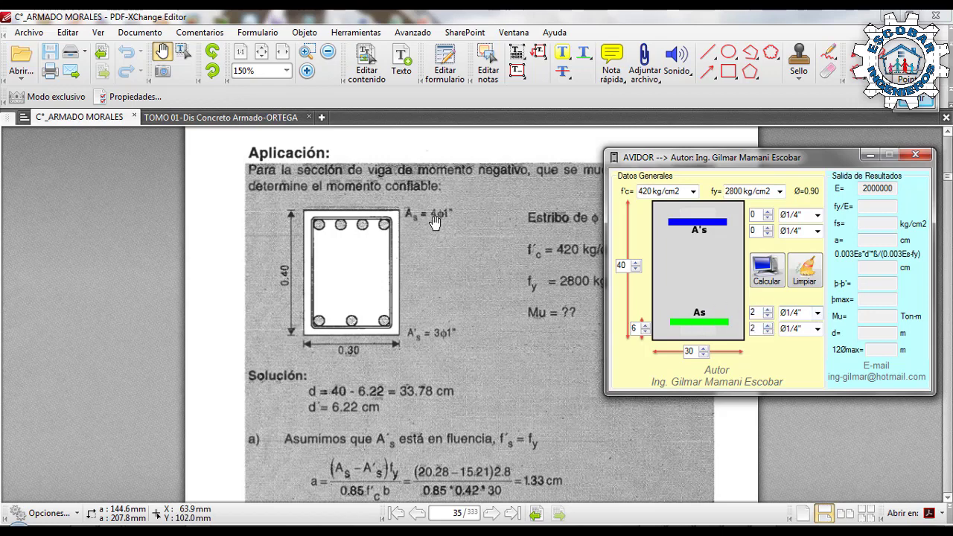
pyautogui.click(817, 313)
pyautogui.click(791, 372)
pyautogui.click(817, 328)
pyautogui.click(790, 387)
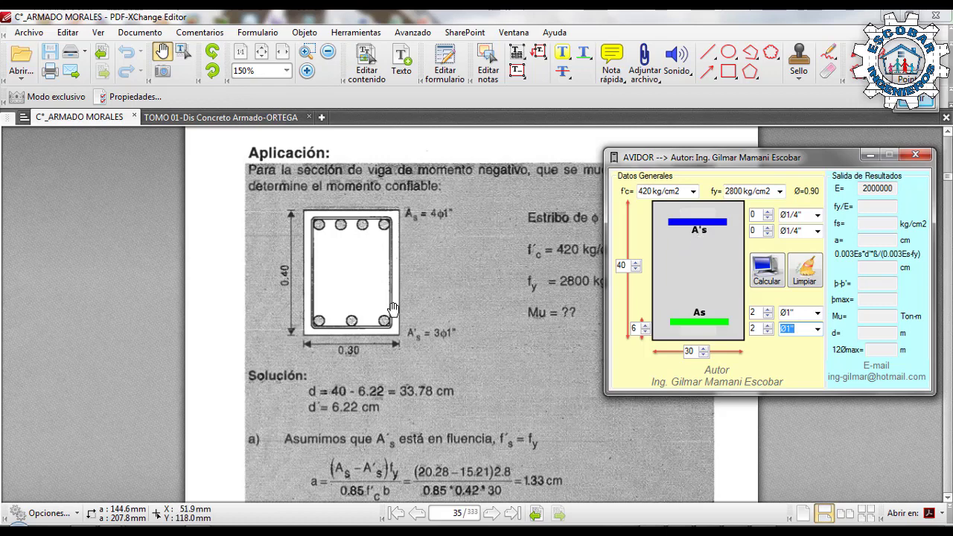
# Define the upper reinforcement A's as rows of 2 bars and 1 bar, both with diameter Ø1".
pyautogui.click(767, 213)
pyautogui.click(767, 213)
pyautogui.click(768, 227)
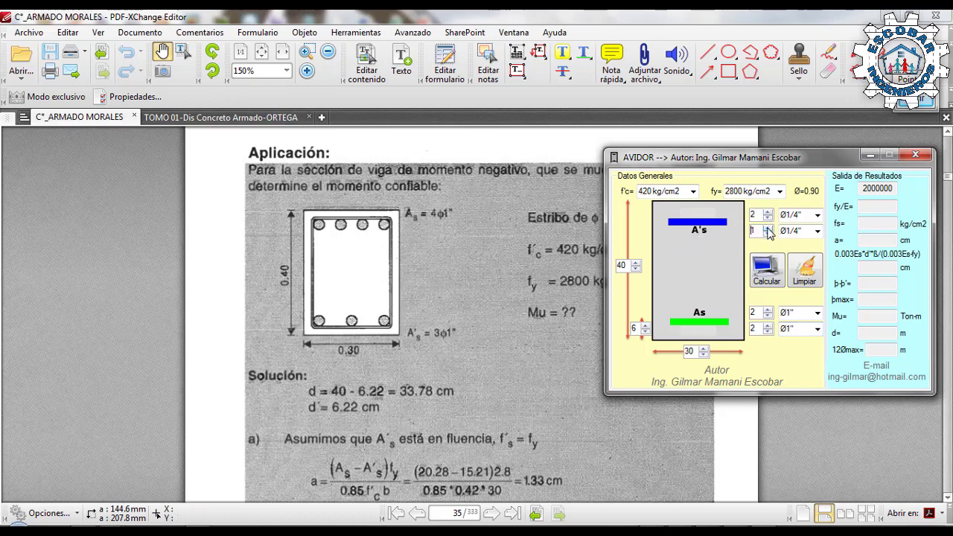
pyautogui.click(817, 216)
pyautogui.click(808, 273)
pyautogui.click(817, 232)
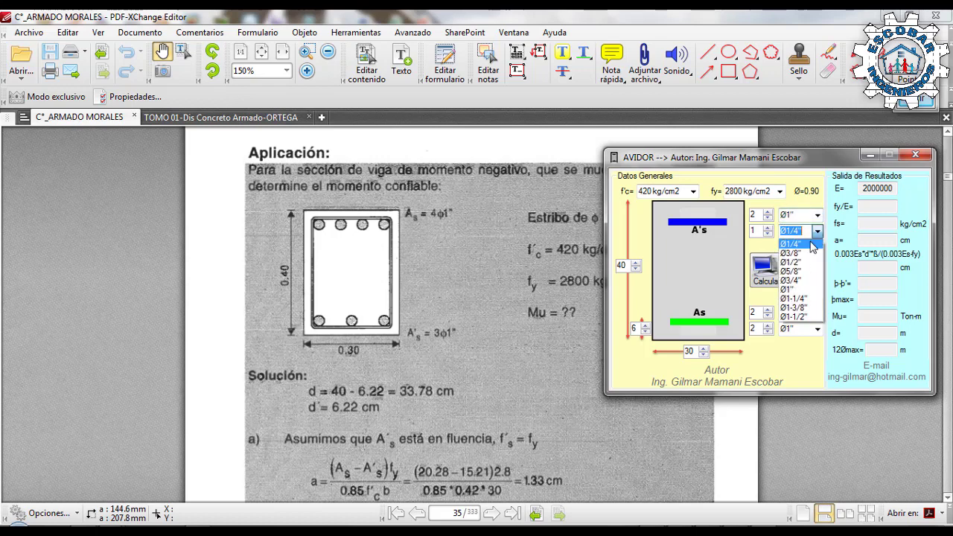
pyautogui.click(786, 292)
# Calculate the beam's results and position the AVIDOR window over the exercise page, leaving free space beside it.
pyautogui.moveTo(770, 158); pyautogui.dragTo(603, 145)
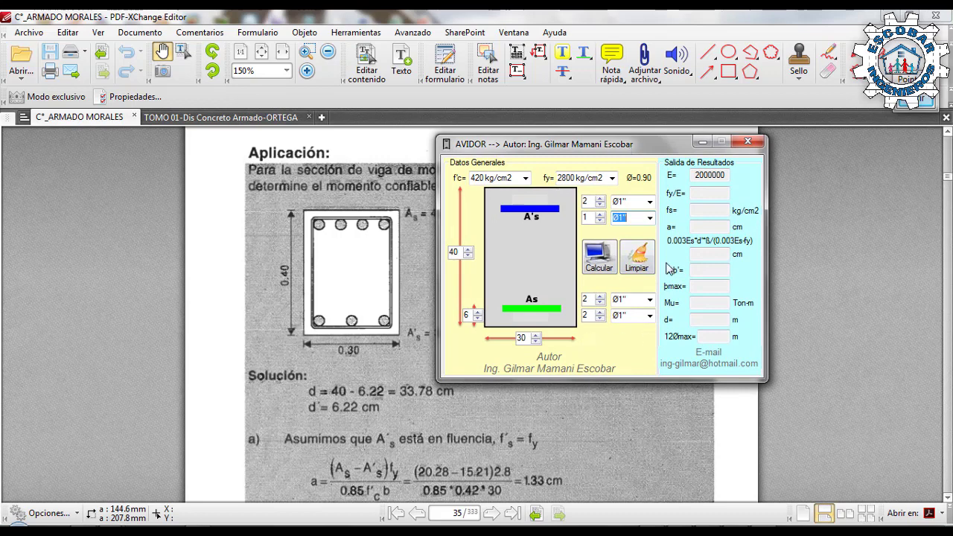
pyautogui.click(605, 266)
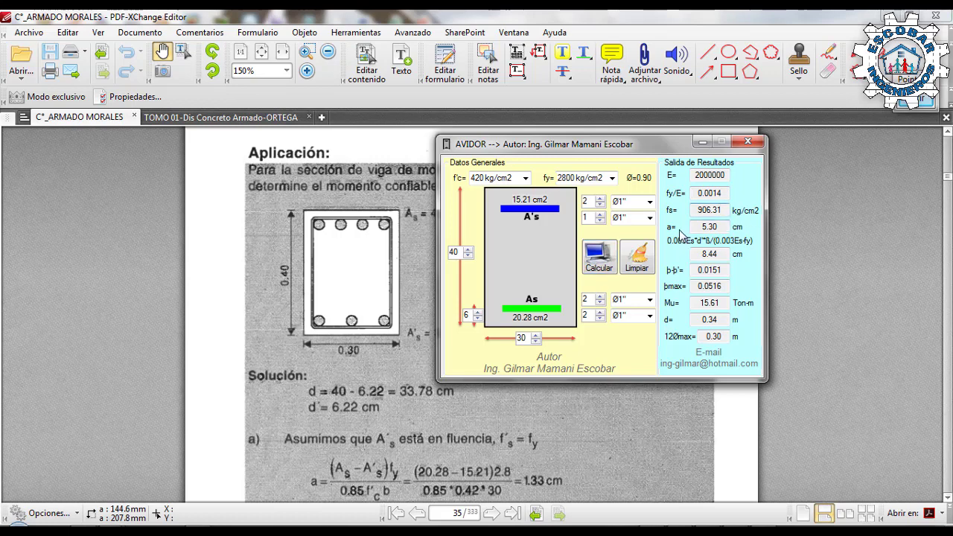
pyautogui.moveTo(618, 143); pyautogui.dragTo(513, 138)
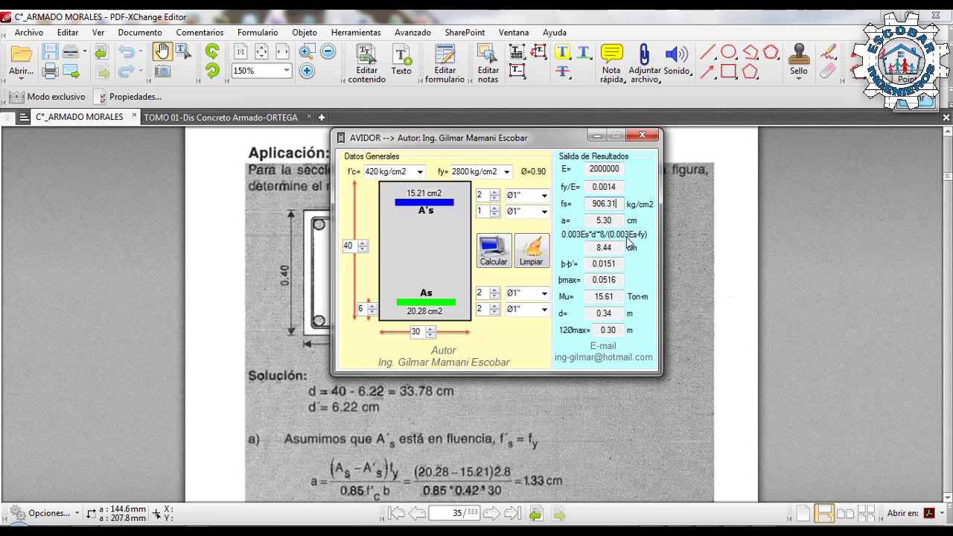
pyautogui.click(896, 111)
pyautogui.click(910, 109)
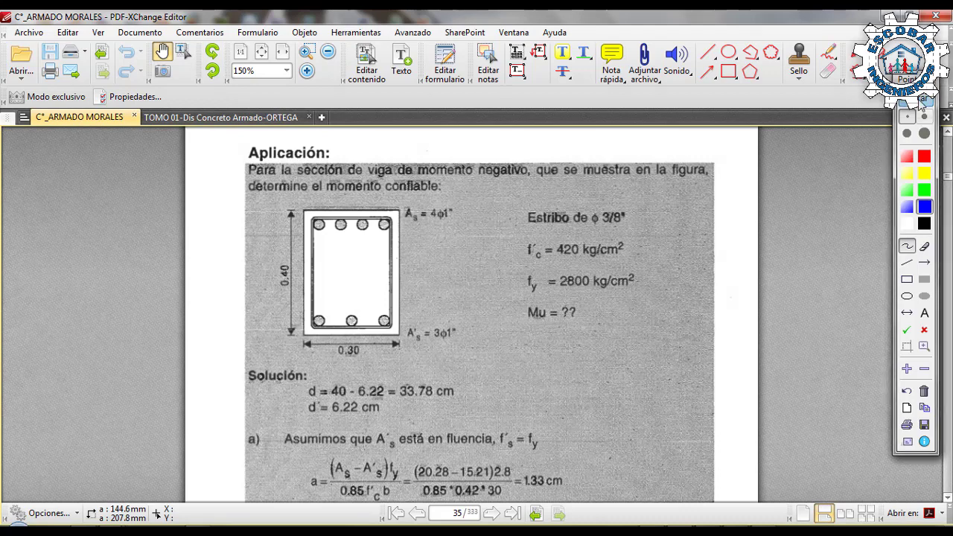
pyautogui.click(922, 102)
pyautogui.click(773, 529)
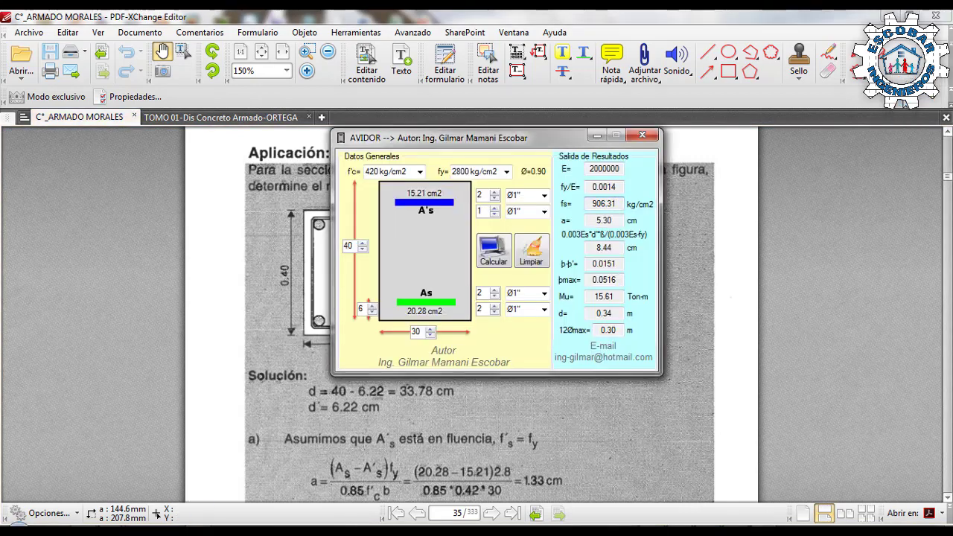
# Handwrite 5.30<8.44 in blue beside the results, with an arrow to "Acero no fluye", and end the annotation mode.
pyautogui.click(904, 104)
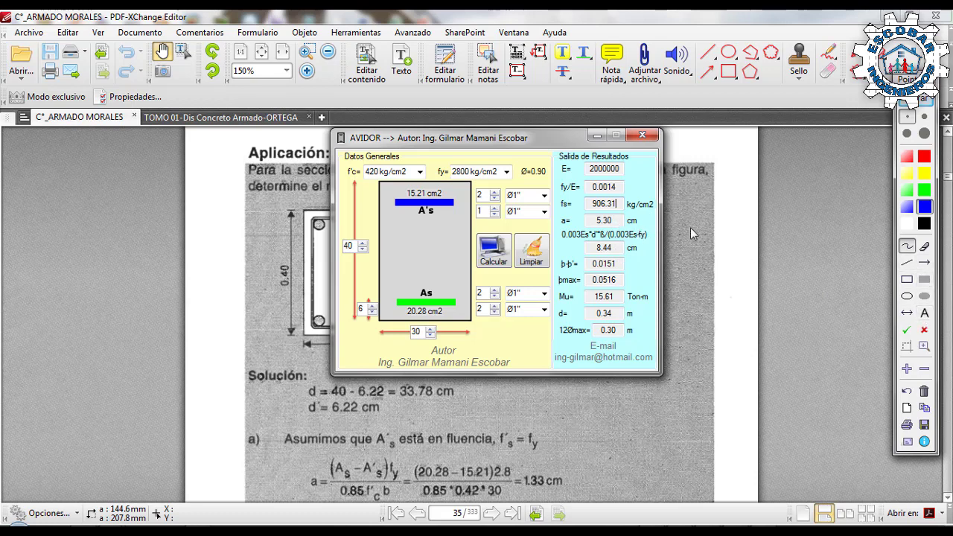
pyautogui.moveTo(700, 215)
pyautogui.mouseDown()
pyautogui.moveTo(691, 225)
pyautogui.moveTo(703, 235)
pyautogui.moveTo(689, 244)
pyautogui.moveTo(729, 216)
pyautogui.moveTo(718, 238)
pyautogui.moveTo(742, 210)
pyautogui.moveTo(750, 221)
pyautogui.mouseUp()
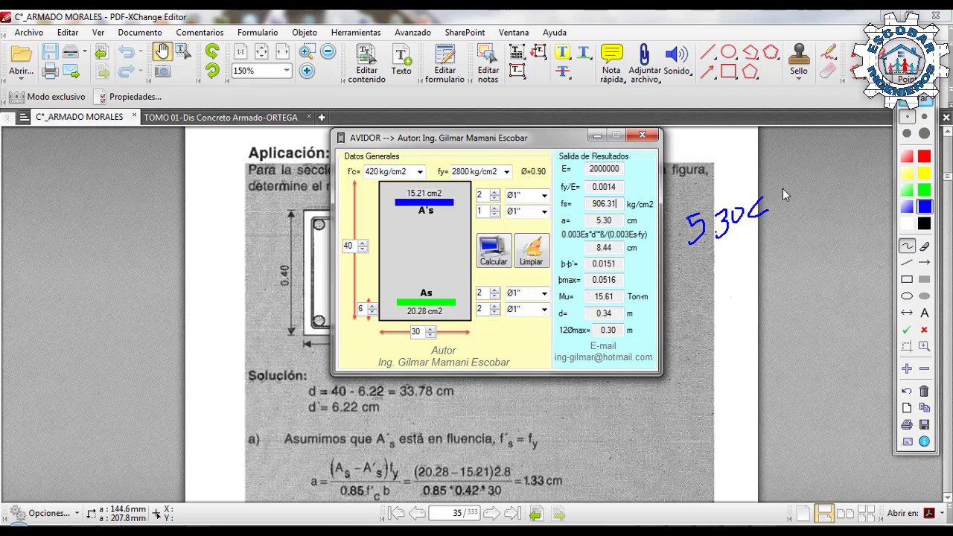
pyautogui.moveTo(785, 191)
pyautogui.mouseDown()
pyautogui.moveTo(783, 181)
pyautogui.moveTo(824, 195)
pyautogui.mouseUp()
pyautogui.click(798, 211)
pyautogui.moveTo(708, 294)
pyautogui.mouseDown()
pyautogui.moveTo(732, 302)
pyautogui.moveTo(756, 272)
pyautogui.moveTo(793, 256)
pyautogui.moveTo(790, 246)
pyautogui.mouseUp()
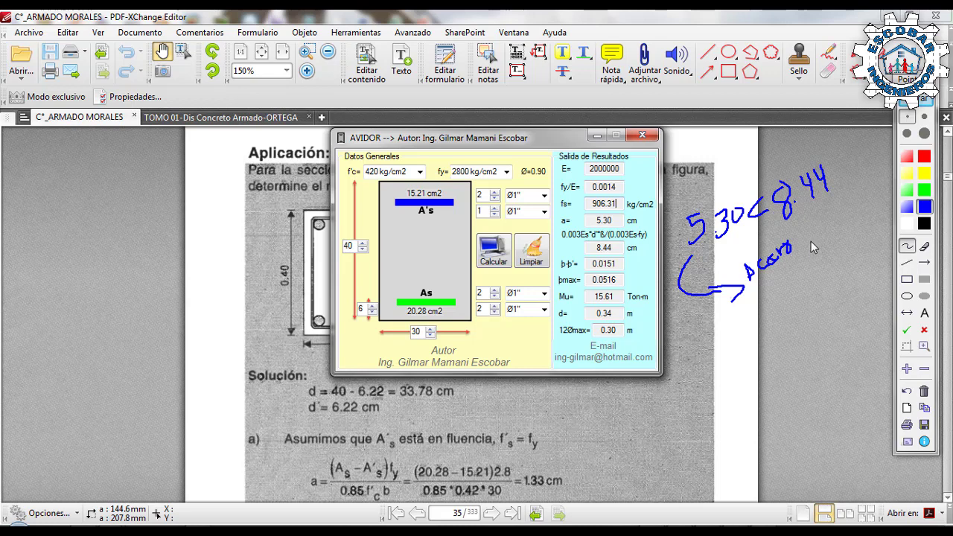
pyautogui.moveTo(811, 235); pyautogui.dragTo(828, 239)
pyautogui.moveTo(788, 280)
pyautogui.mouseDown()
pyautogui.moveTo(808, 275)
pyautogui.moveTo(837, 223)
pyautogui.moveTo(841, 231)
pyautogui.moveTo(870, 200)
pyautogui.moveTo(875, 217)
pyautogui.moveTo(865, 216)
pyautogui.mouseUp()
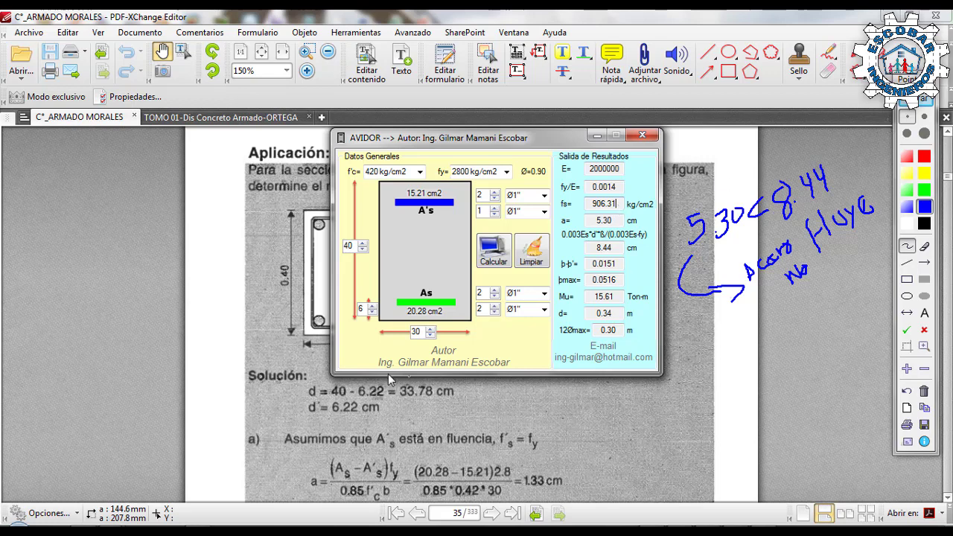
pyautogui.click(924, 98)
# Follow the textbook's solution to page 36, frame the quadratic equation lines down to a = 4.9 cm in blue, and end the annotation mode.
pyautogui.click(713, 268)
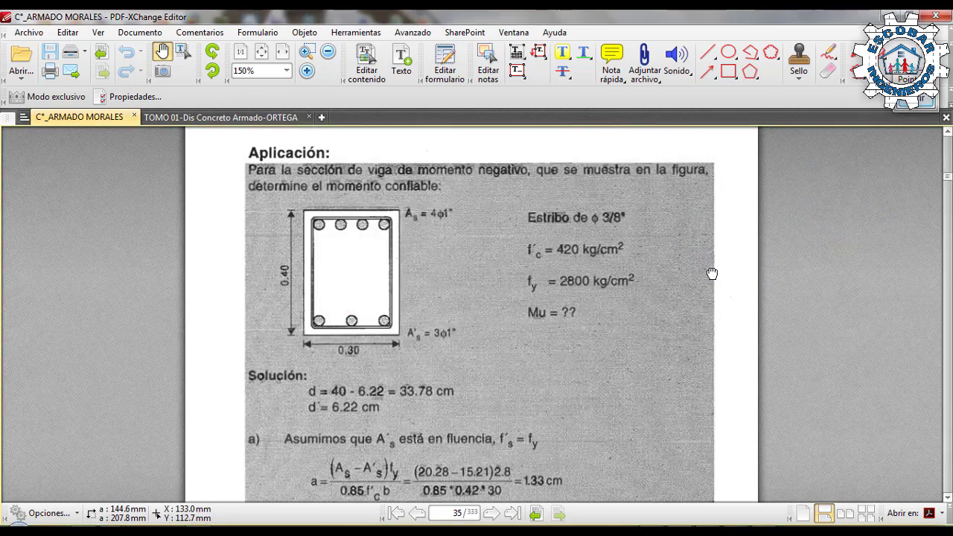
pyautogui.scroll(-3, 687, 291)
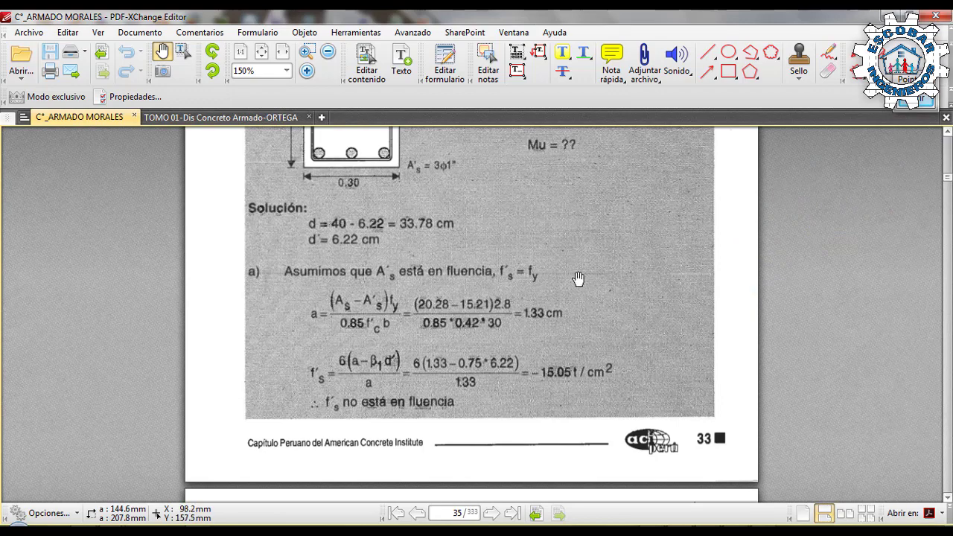
pyautogui.scroll(-3, 619, 263)
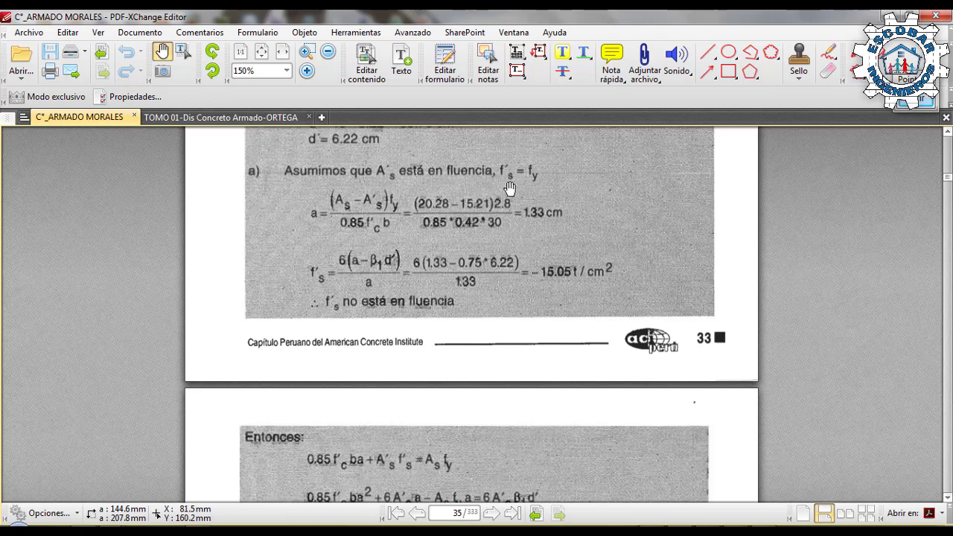
pyautogui.scroll(-2, 545, 211)
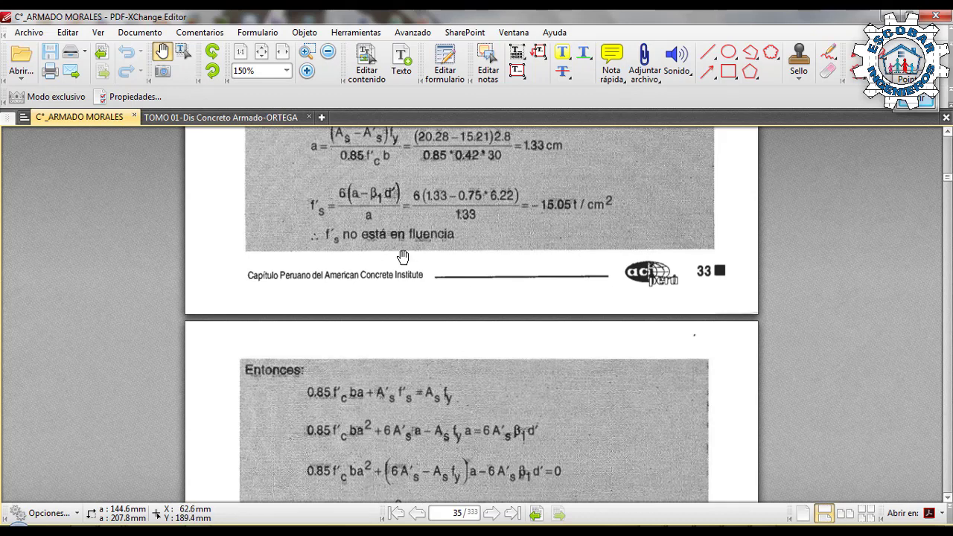
pyautogui.scroll(-6, 527, 261)
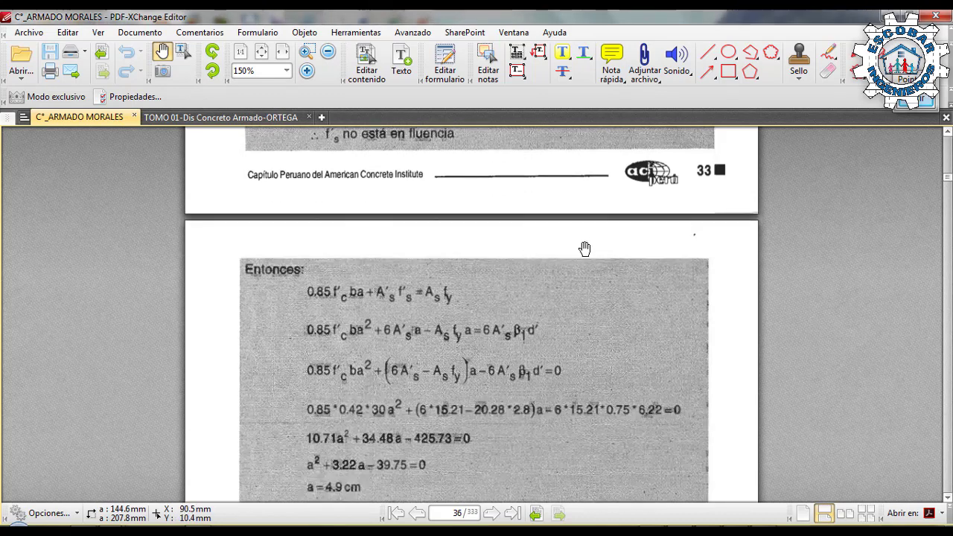
pyautogui.scroll(-4, 610, 255)
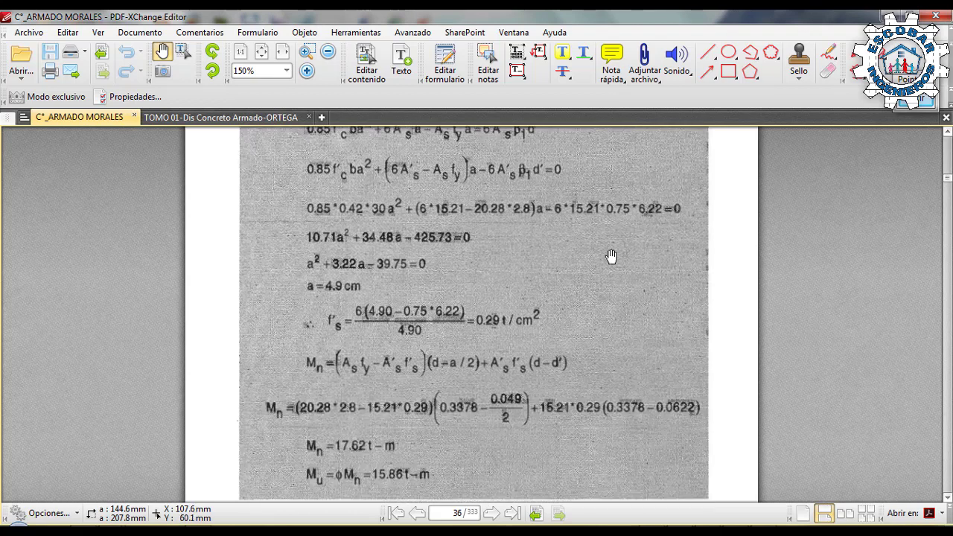
pyautogui.scroll(2, 609, 246)
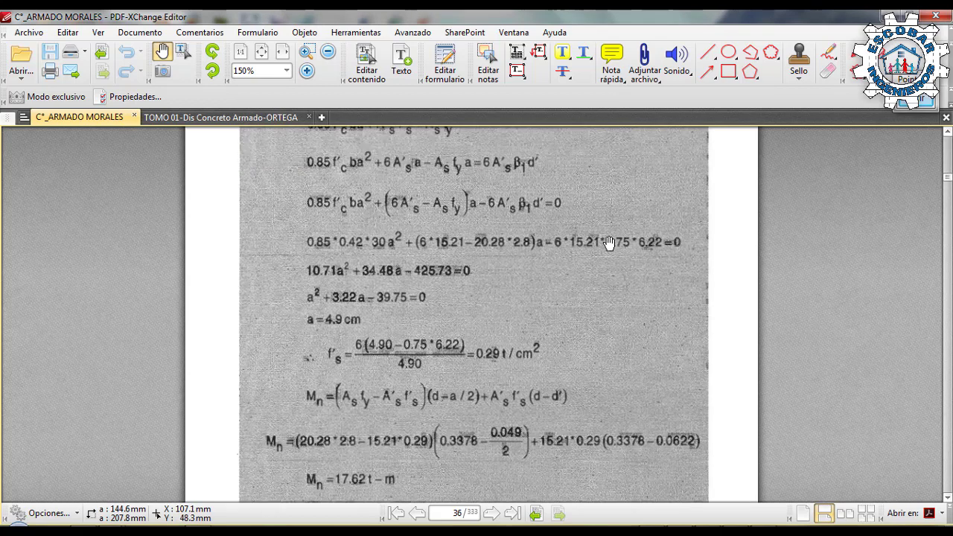
pyautogui.click(925, 103)
pyautogui.moveTo(298, 228)
pyautogui.mouseDown()
pyautogui.moveTo(670, 273)
pyautogui.moveTo(687, 279)
pyautogui.moveTo(685, 325)
pyautogui.mouseUp()
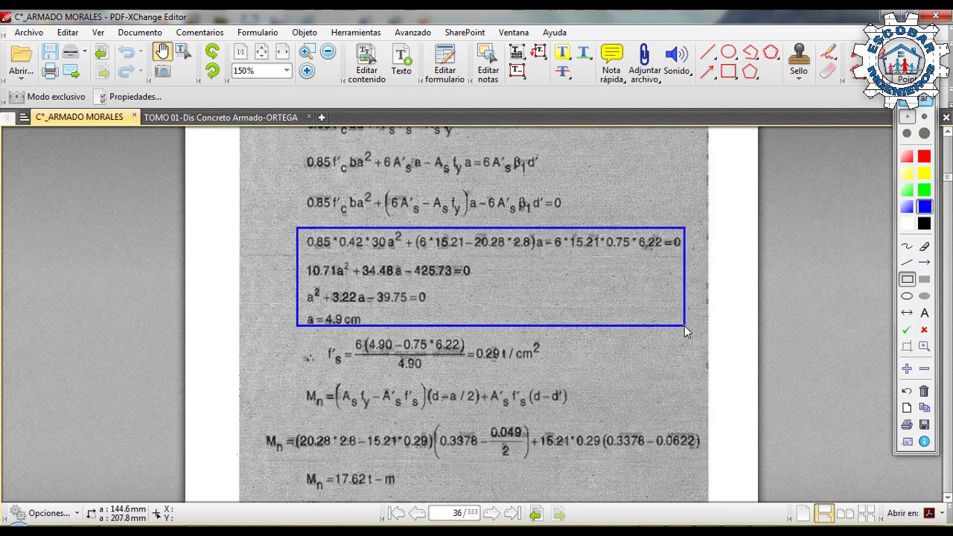
pyautogui.click(926, 103)
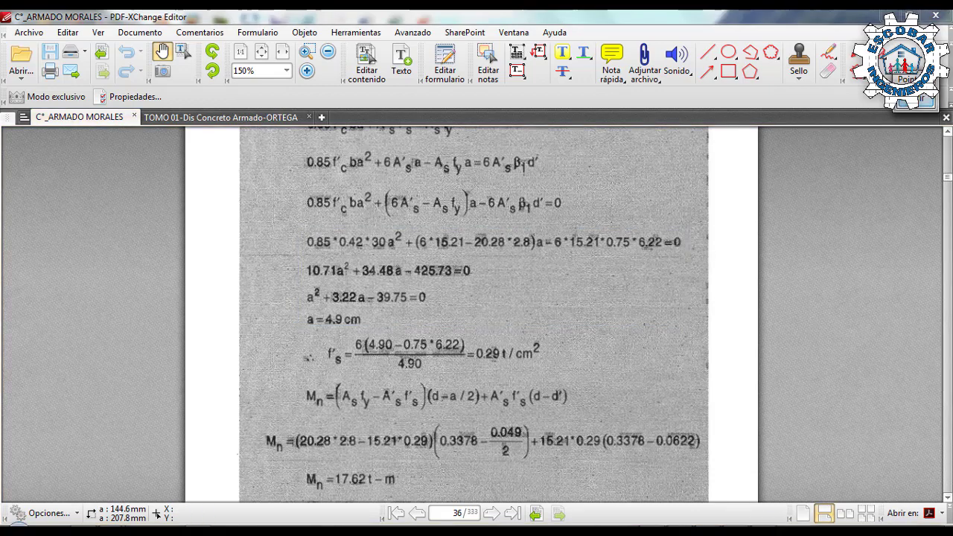
# Compare AVIDOR's results with the textbook's solution, and frame the book's Mu = φMn line with a blue rectangle before ending the annotation mode.
pyautogui.click(771, 525)
pyautogui.moveTo(566, 139); pyautogui.dragTo(728, 107)
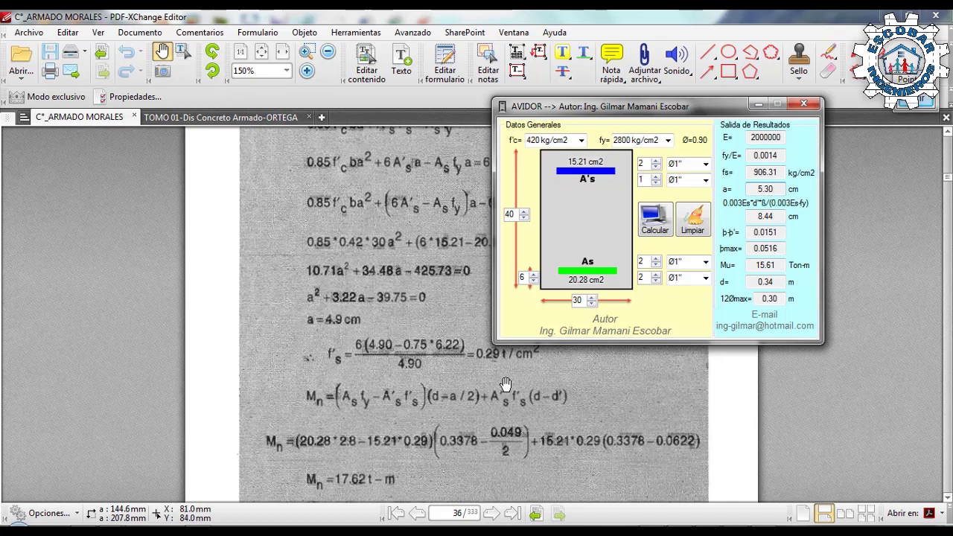
pyautogui.click(585, 382)
pyautogui.scroll(-6, 567, 332)
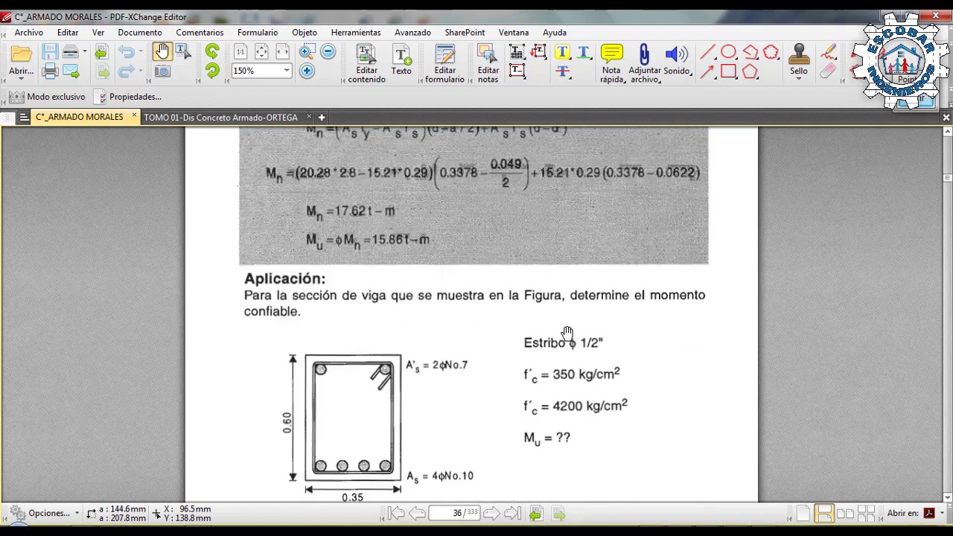
pyautogui.scroll(2, 568, 332)
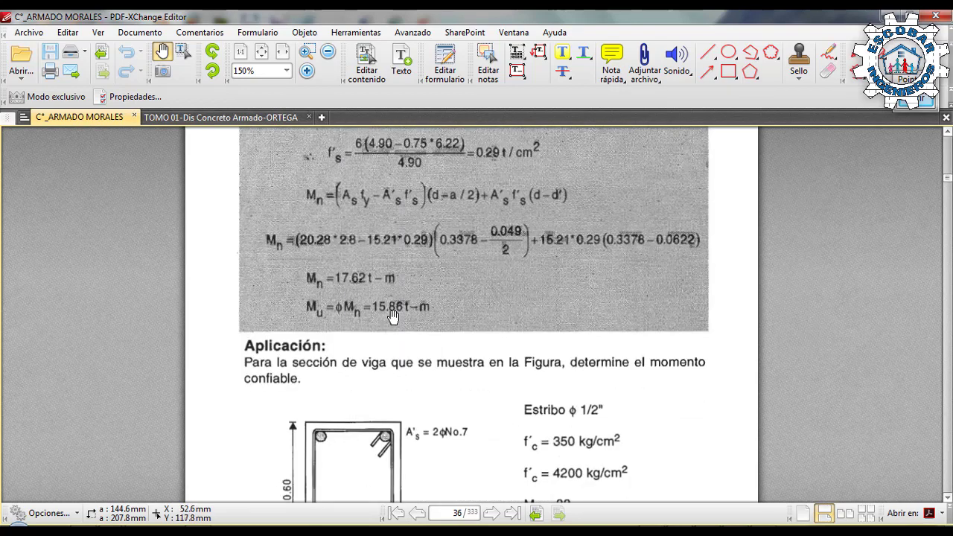
pyautogui.click(929, 105)
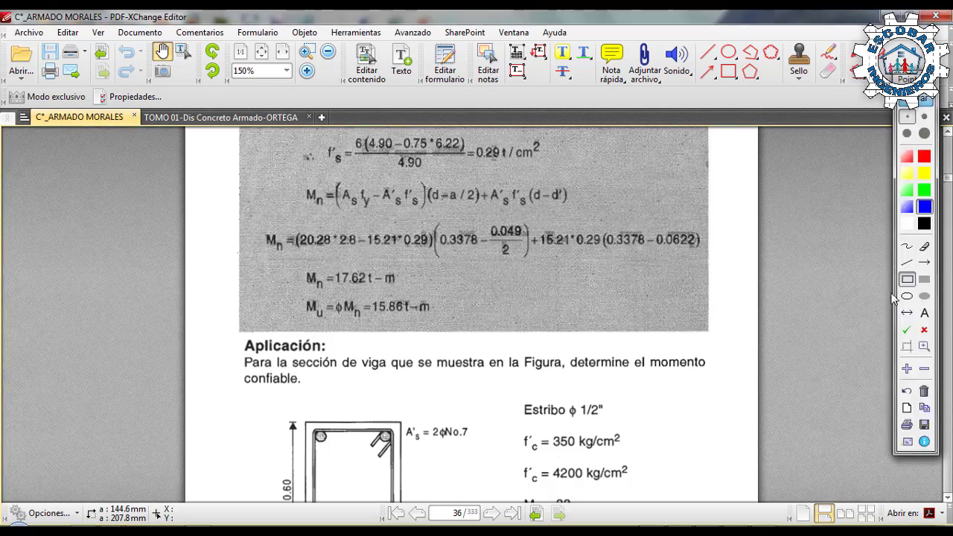
pyautogui.moveTo(295, 289); pyautogui.dragTo(440, 320)
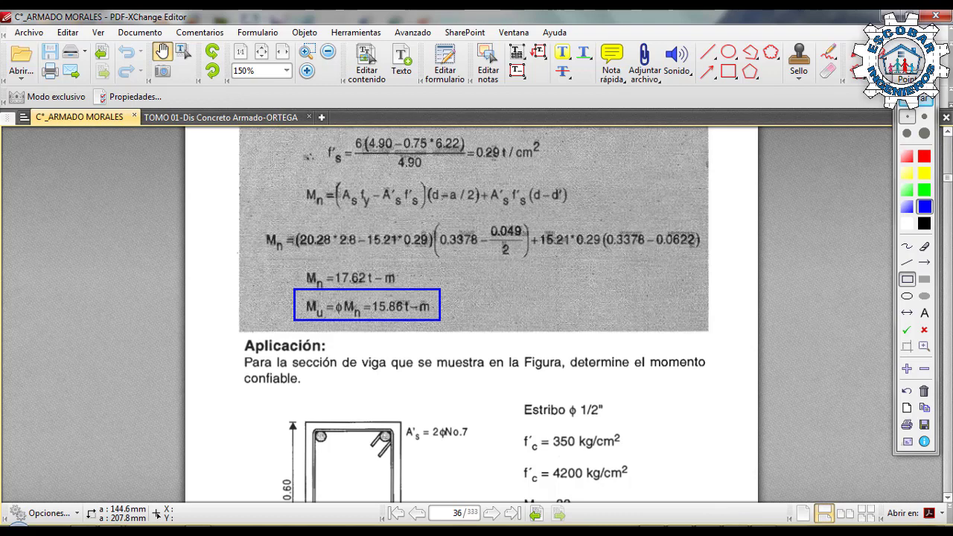
pyautogui.click(925, 100)
# Bring AVIDOR beside the textbook's result and place green check marks at the book's Mu, the cover value 6 and the results from þ-þ' to 12Ømax.
pyautogui.hotkey('alt', 'Tab')
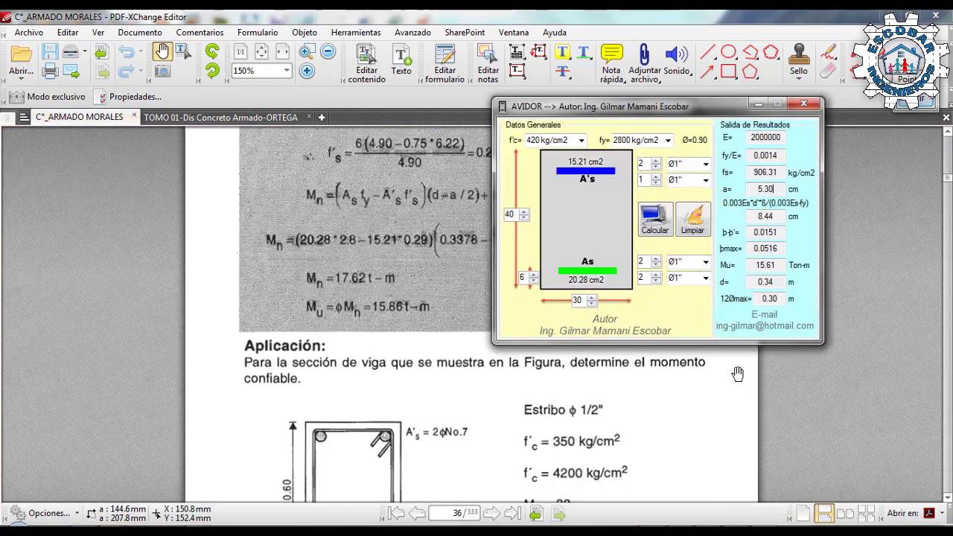
pyautogui.moveTo(581, 106); pyautogui.dragTo(563, 152)
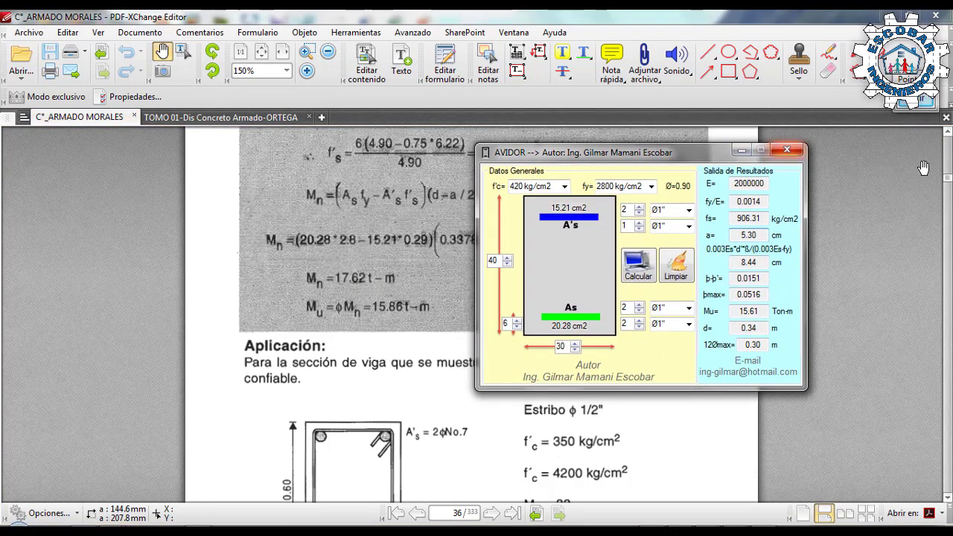
pyautogui.click(925, 100)
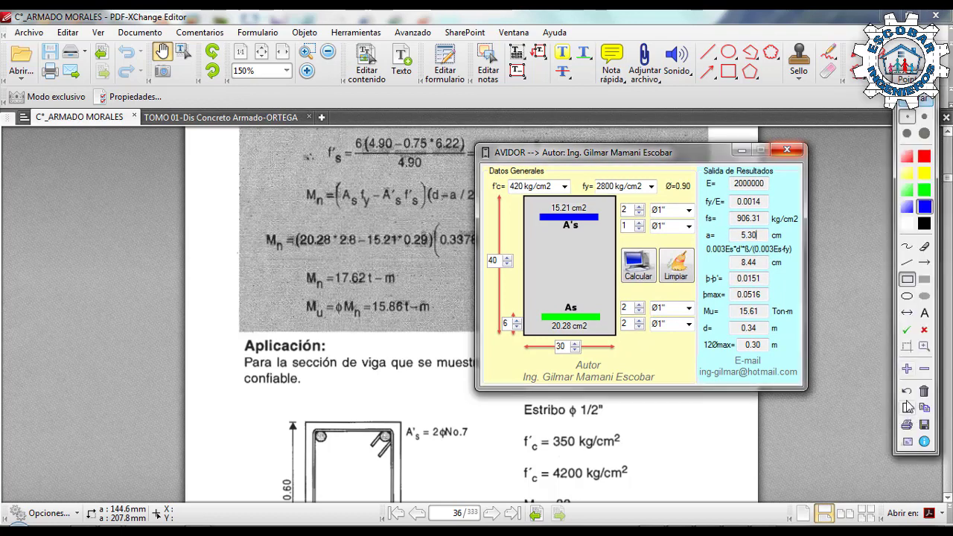
pyautogui.click(768, 309)
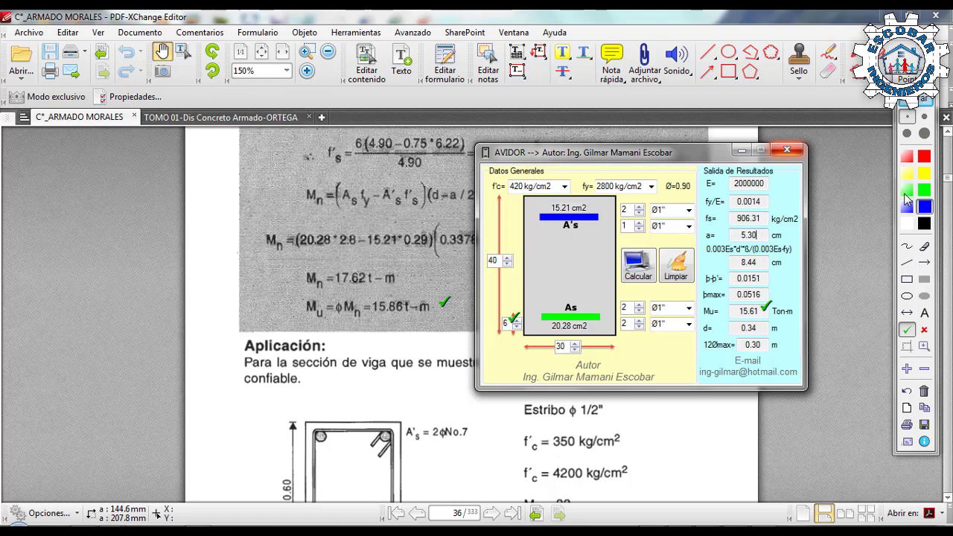
pyautogui.click(723, 315)
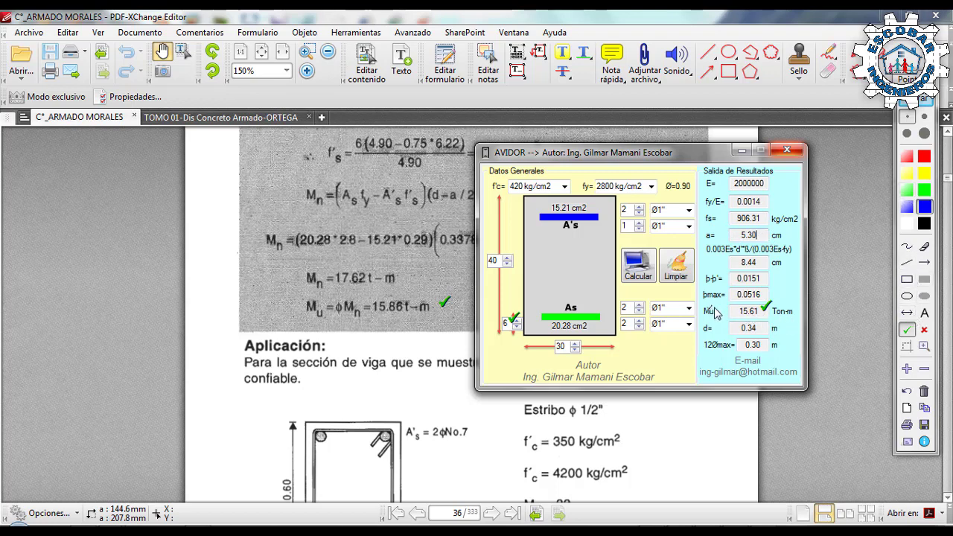
pyautogui.click(770, 325)
pyautogui.click(767, 295)
pyautogui.click(768, 313)
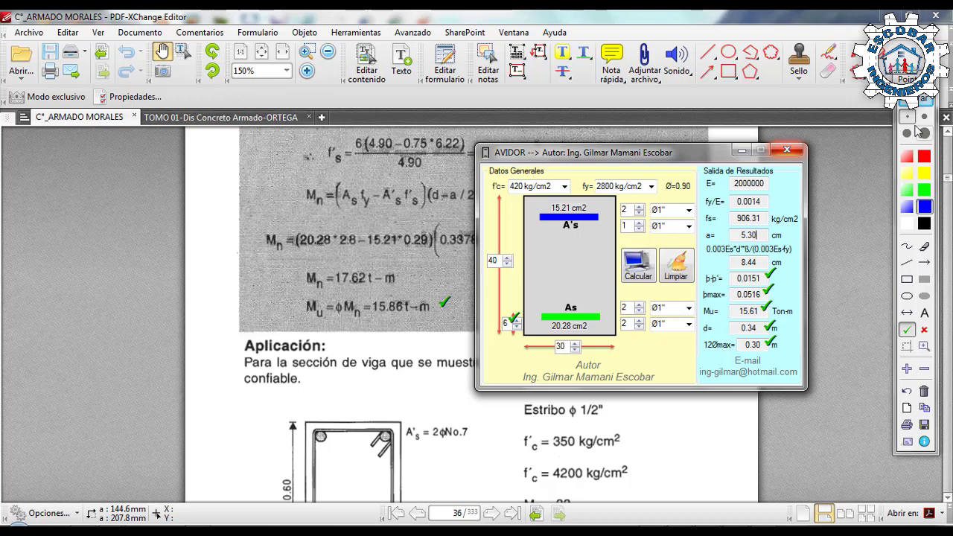
pyautogui.click(920, 101)
# Clear the calculated results in AVIDOR and return to the textbook page in PDF-XChange Editor.
pyautogui.click(676, 276)
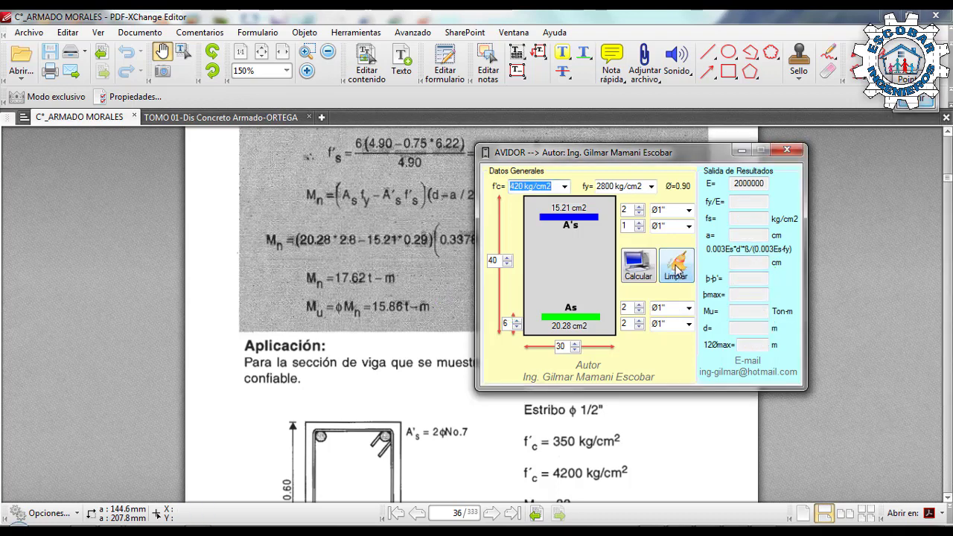
pyautogui.click(331, 289)
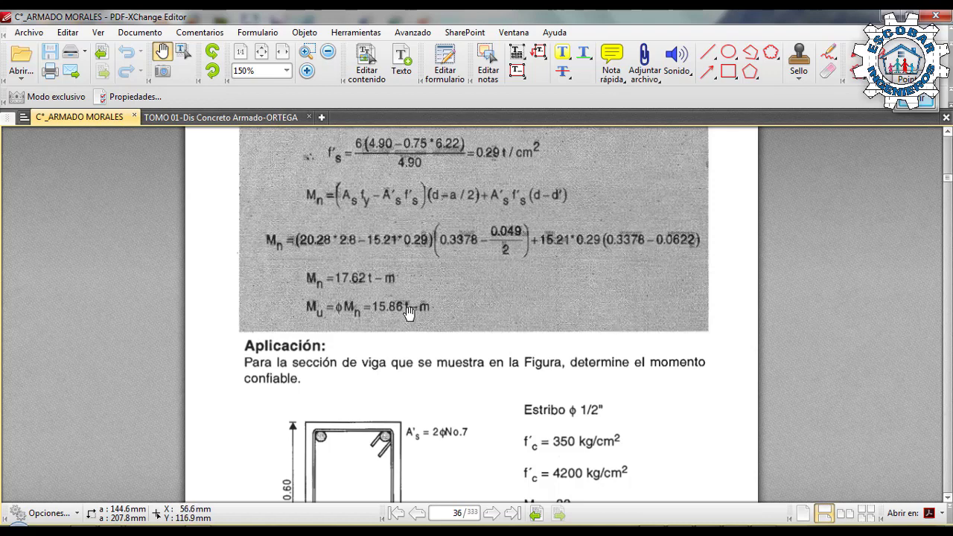
# Review the textbook's Aplicación exercise on the beam's reliable moment and the start of its Resolución on page 37.
pyautogui.scroll(-3, 578, 301)
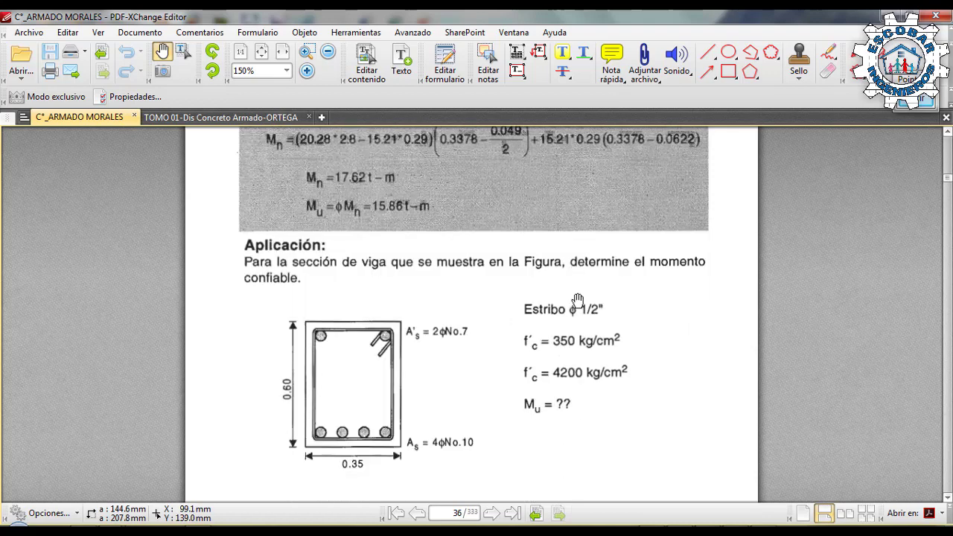
pyautogui.scroll(-1, 578, 301)
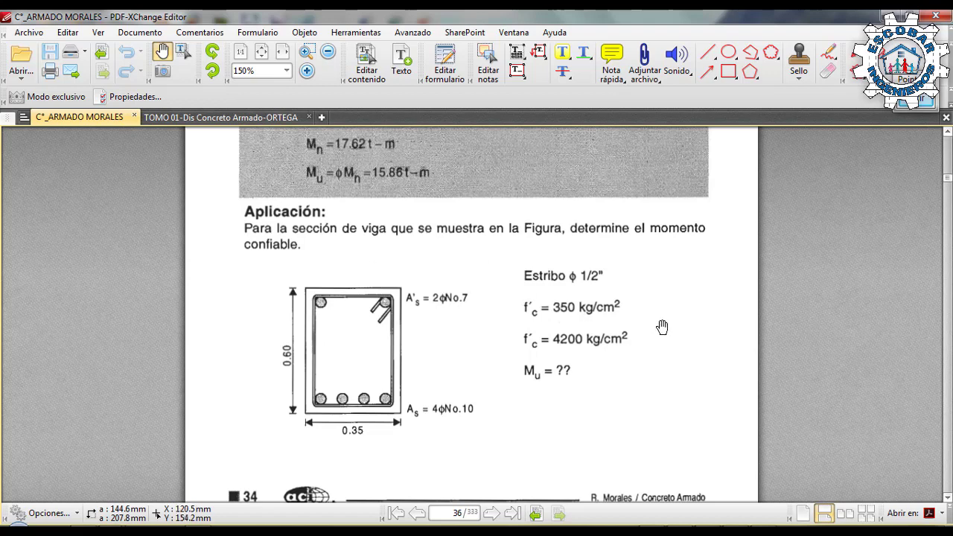
pyautogui.scroll(-11, 662, 328)
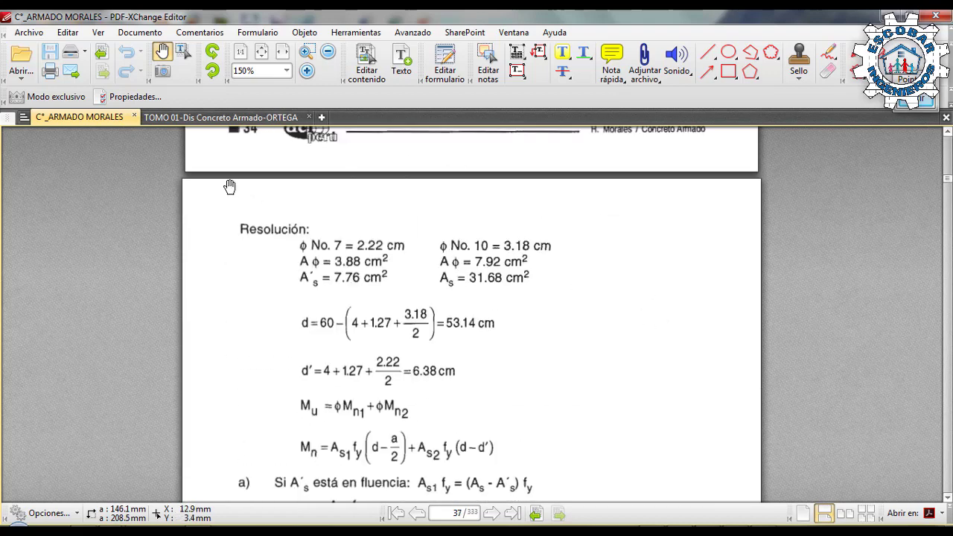
# Switch to the TOMO 01-Dis Concreto Armado-ORTEGA document and review Ejemplo Nº 1 from its data to the final Mu.
pyautogui.click(220, 117)
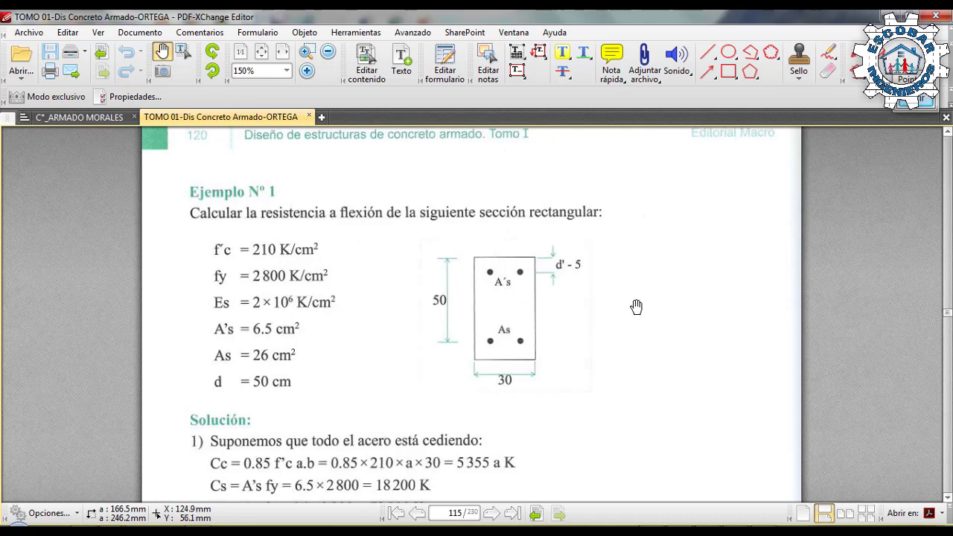
pyautogui.scroll(4, 637, 307)
pyautogui.scroll(-15, 637, 307)
pyautogui.scroll(-16, 636, 307)
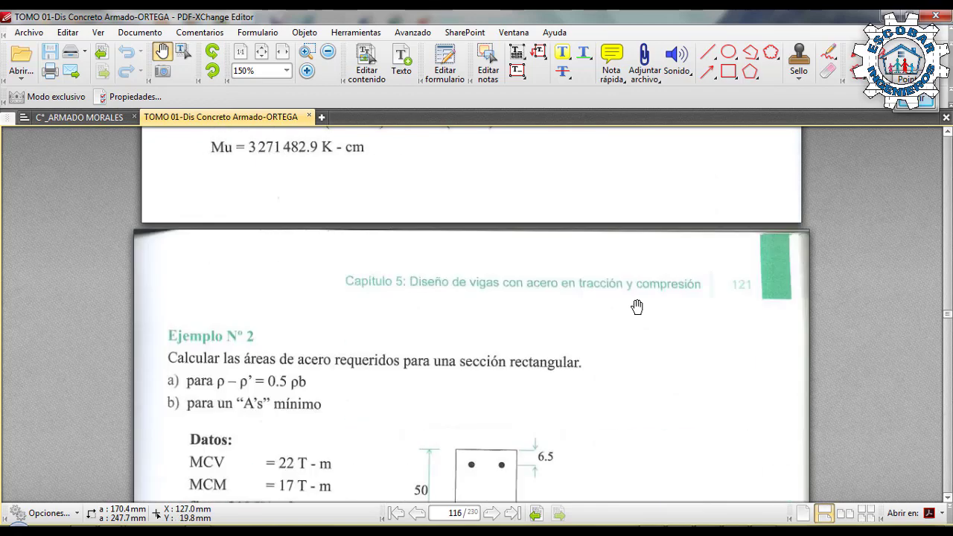
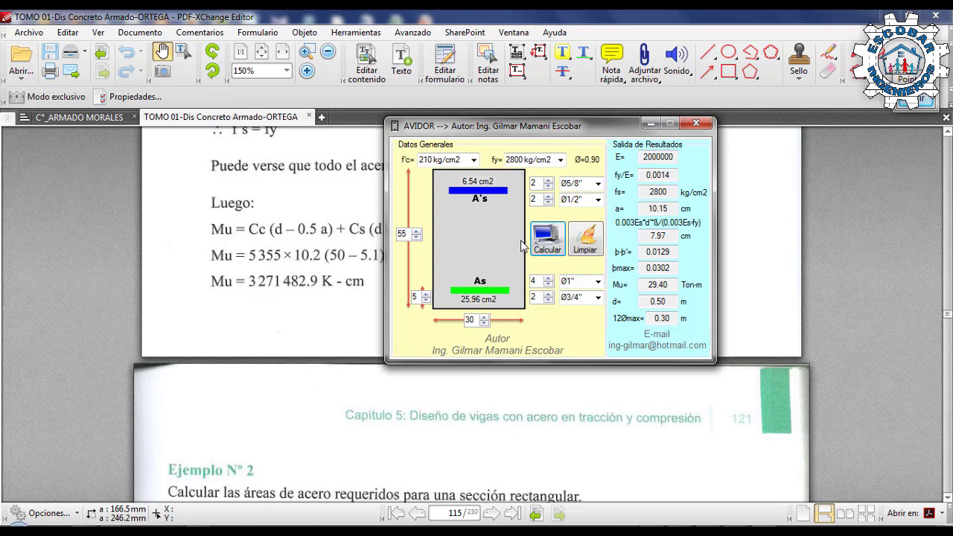
# Minimize PDF-XChange Editor and AVIDOR, and bring up the VIVIENDA SR-CIRIACO-DISEÑO model in ETABS.
pyautogui.click(943, 17)
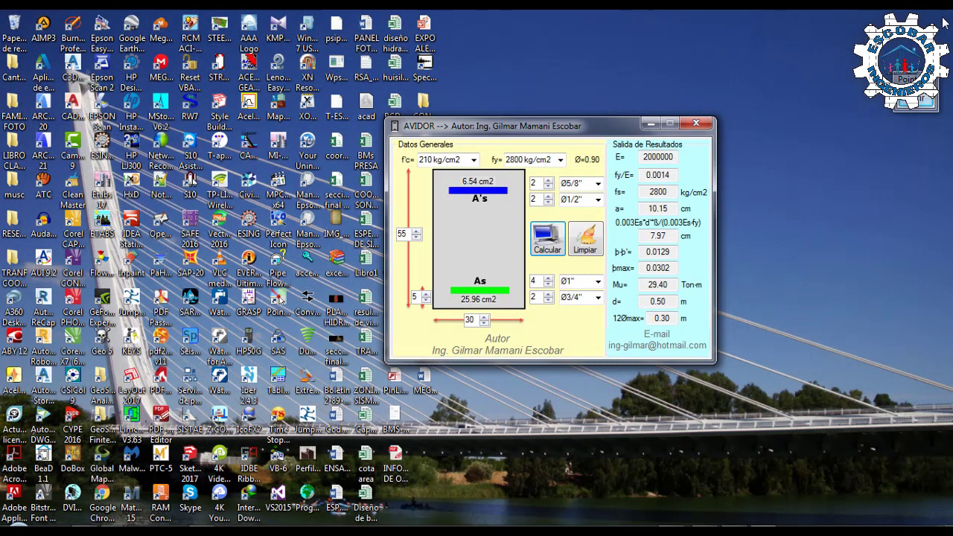
pyautogui.click(651, 124)
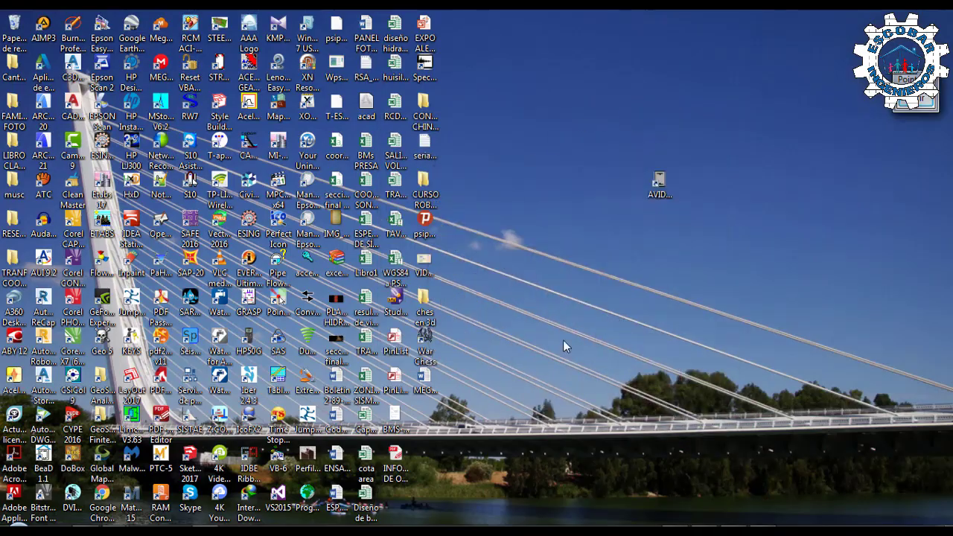
pyautogui.click(350, 532)
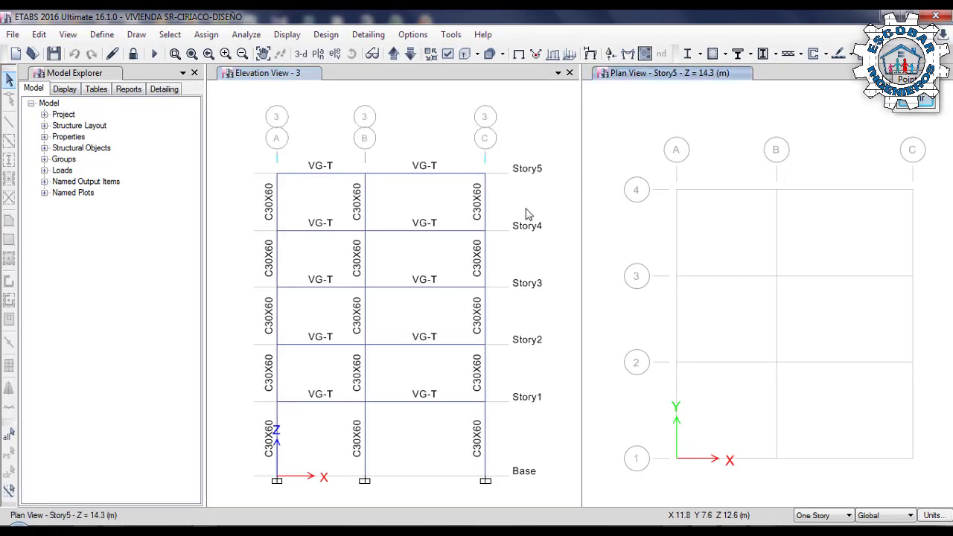
# Show the building in 3D, inspect its rendered view from several angles, and close the rendering.
pyautogui.click(301, 53)
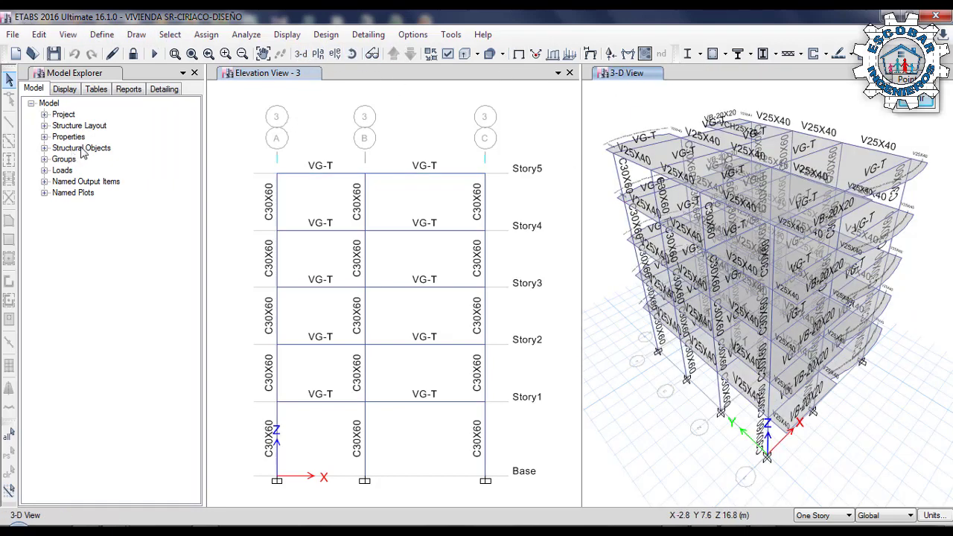
pyautogui.click(72, 37)
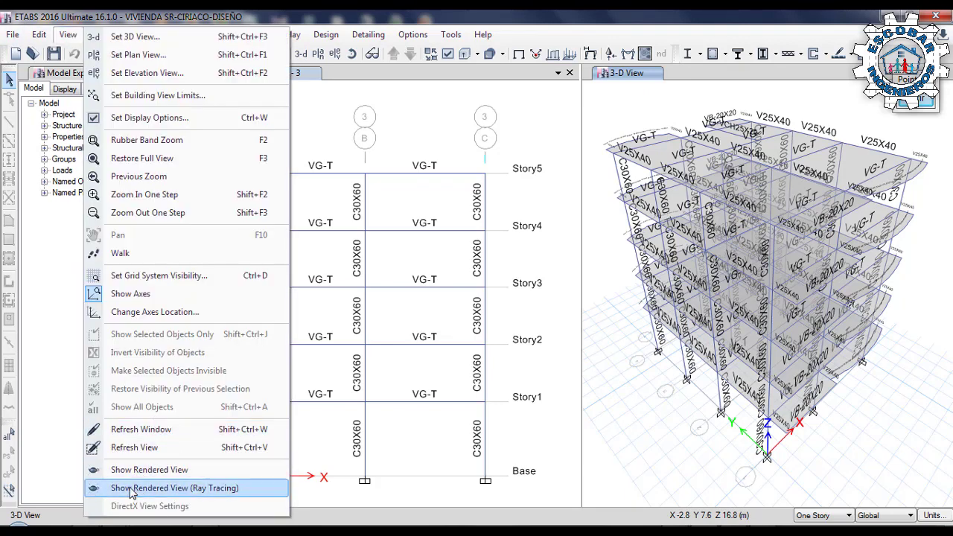
pyautogui.click(147, 470)
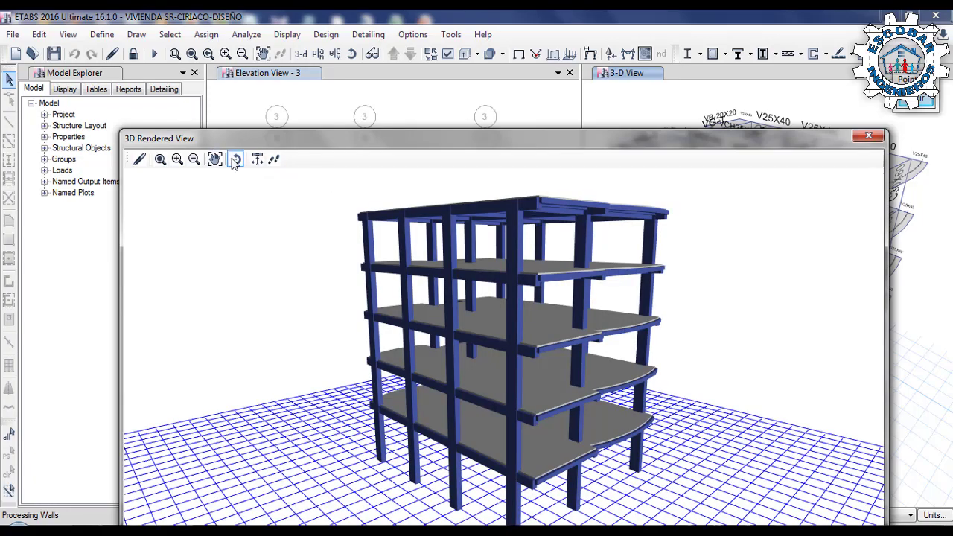
pyautogui.scroll(3, 494, 351)
pyautogui.scroll(-5, 493, 351)
pyautogui.moveTo(528, 271); pyautogui.dragTo(584, 314)
pyautogui.scroll(4, 531, 281)
pyautogui.moveTo(394, 302); pyautogui.dragTo(321, 288)
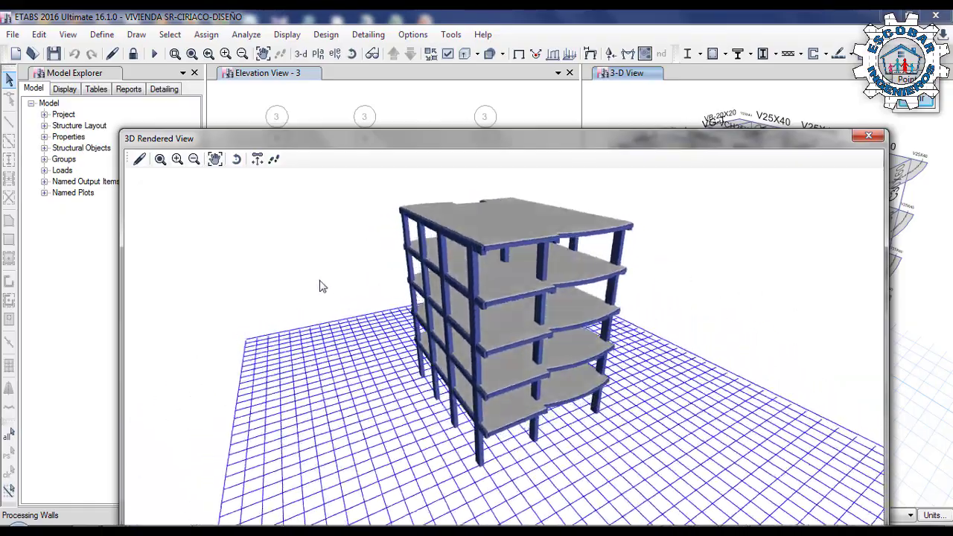
pyautogui.click(869, 135)
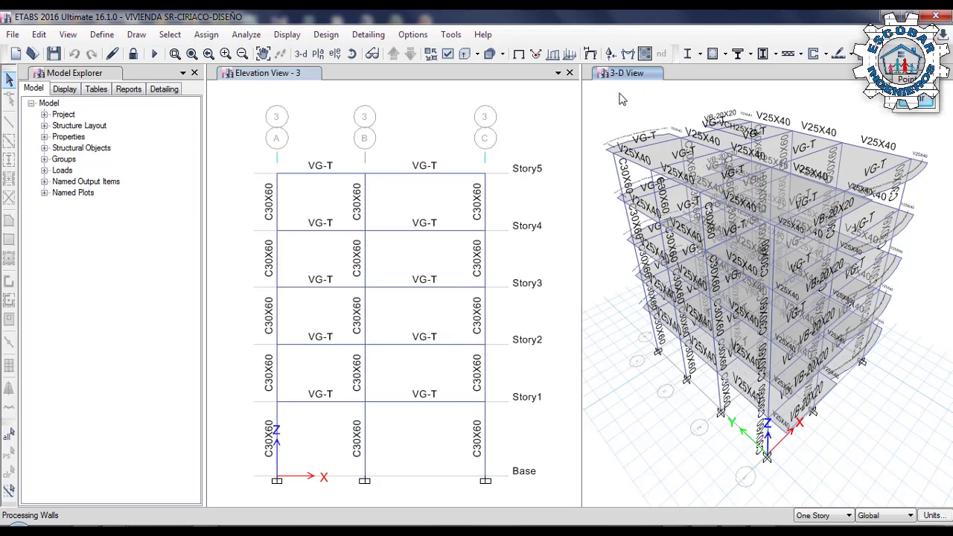
# Replace the 3D view with the Story5 plan view and set the elevation view to grid line B.
pyautogui.click(318, 54)
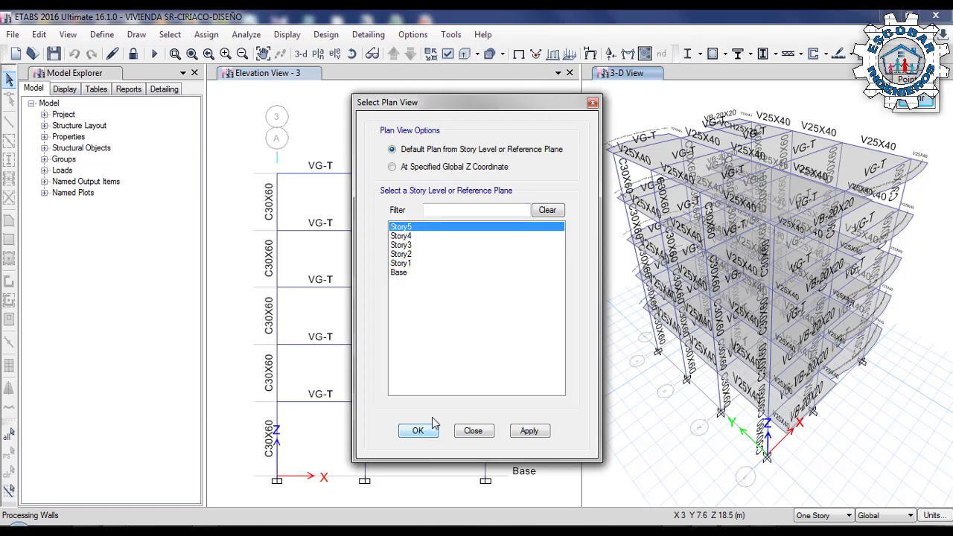
pyautogui.click(419, 431)
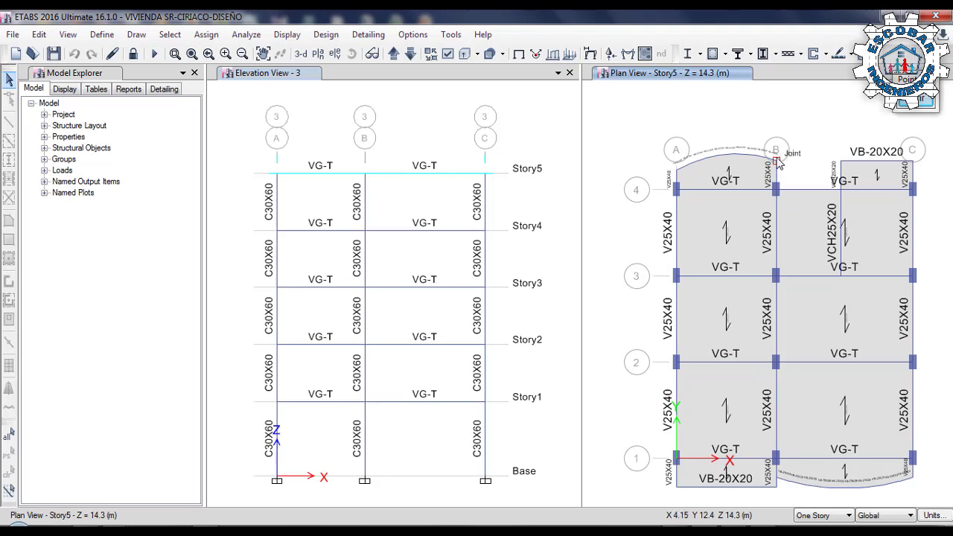
pyautogui.click(414, 122)
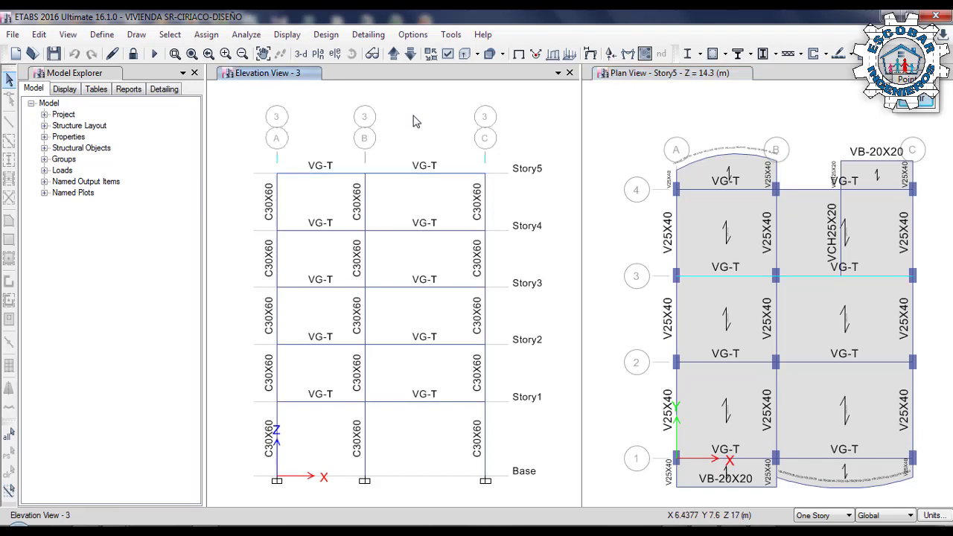
pyautogui.click(318, 60)
pyautogui.click(587, 102)
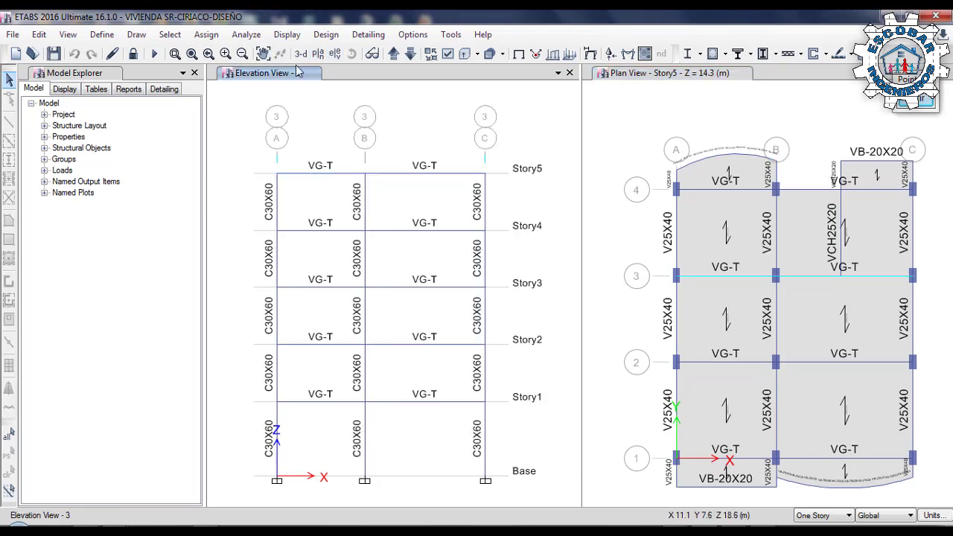
pyautogui.click(335, 54)
pyautogui.click(355, 204)
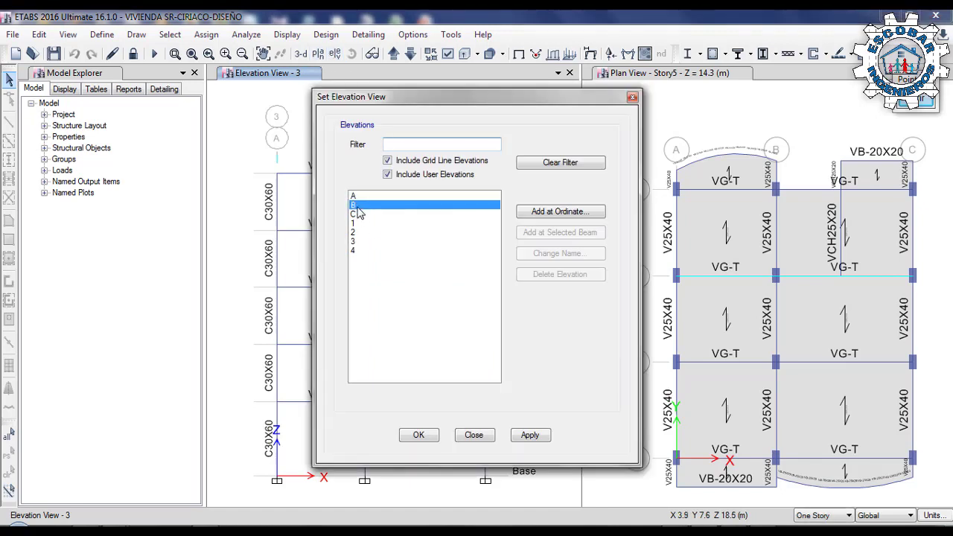
pyautogui.click(417, 435)
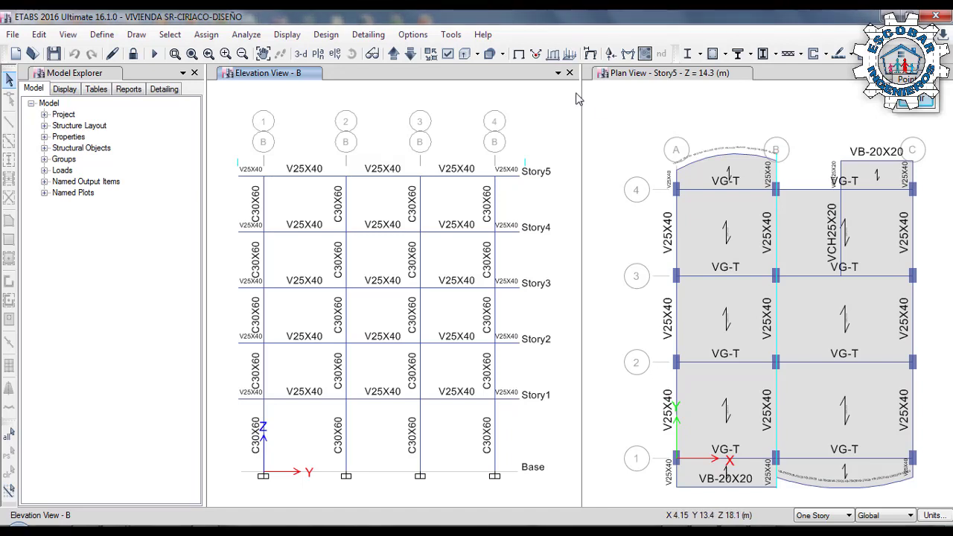
# Display the Moment 3-3 diagram of the Envnte combination, Max and Min, on the frames of elevation B.
pyautogui.click(628, 54)
pyautogui.click(449, 140)
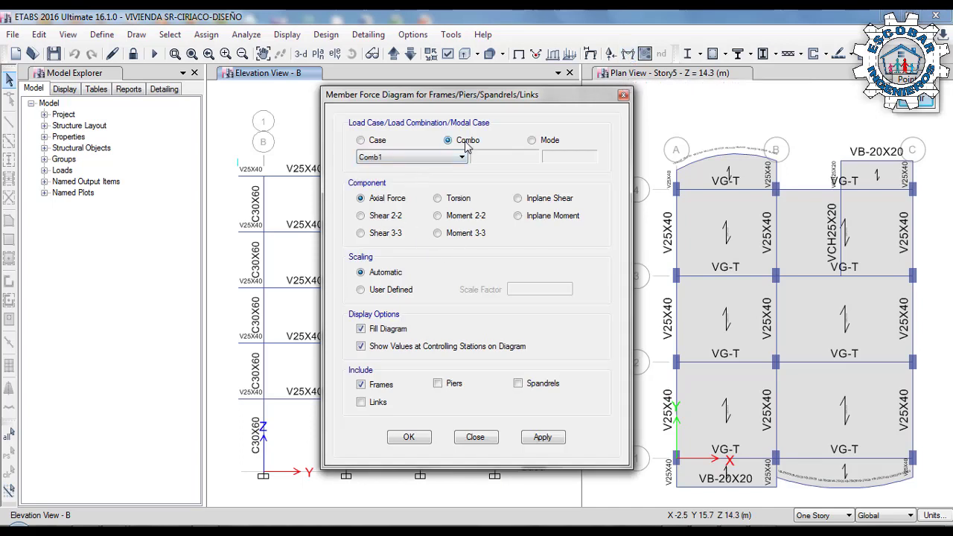
pyautogui.click(445, 157)
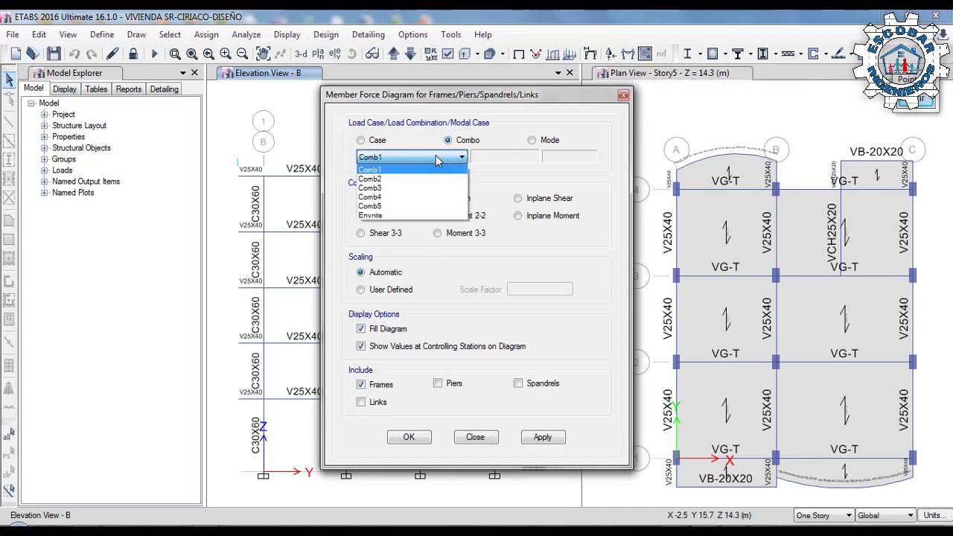
pyautogui.click(376, 219)
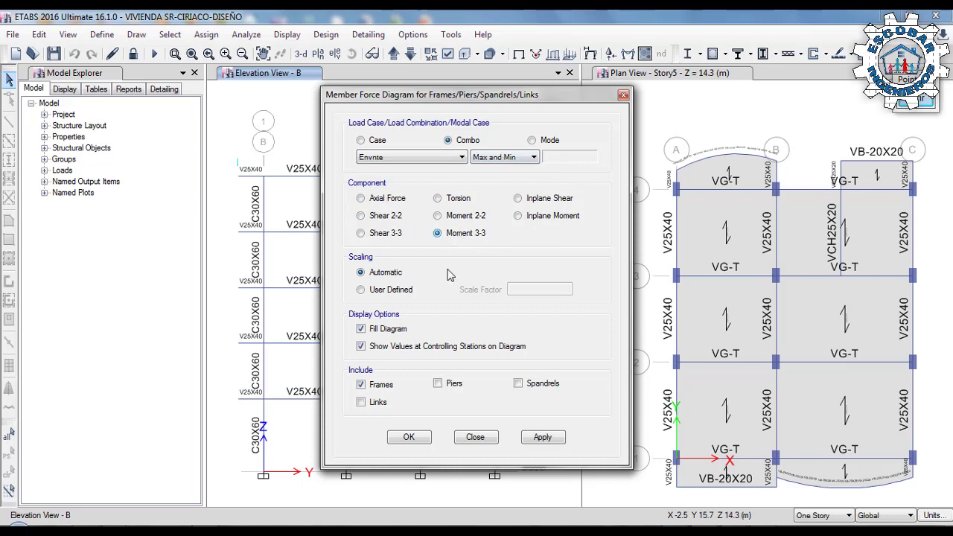
pyautogui.click(539, 440)
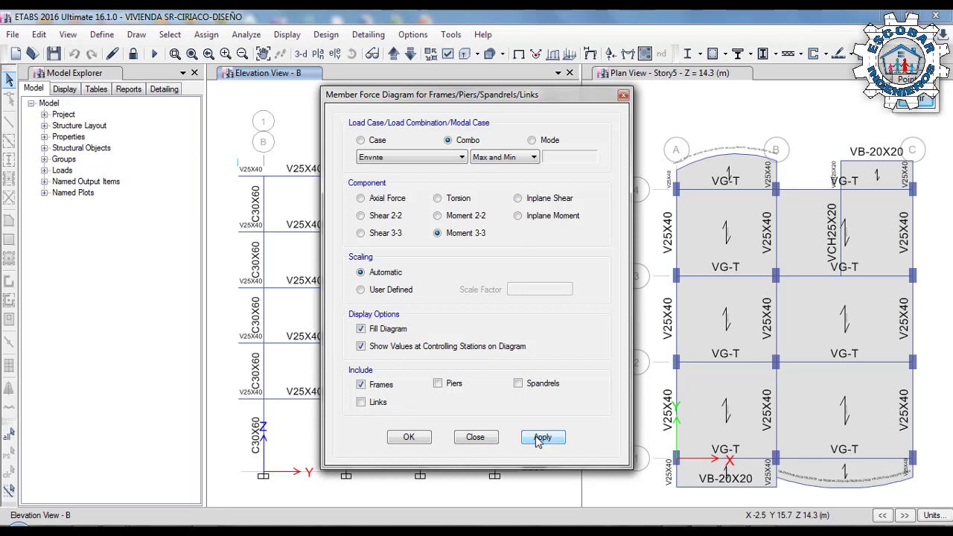
pyautogui.click(409, 438)
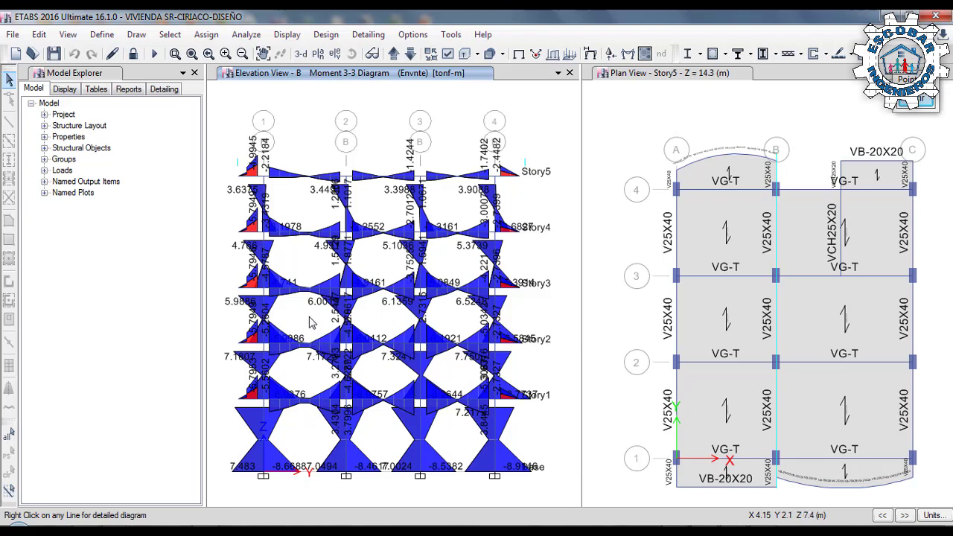
# Examine the moment values along the beams and columns of elevation B across all stories.
pyautogui.scroll(5, 370, 355)
pyautogui.scroll(-5, 380, 353)
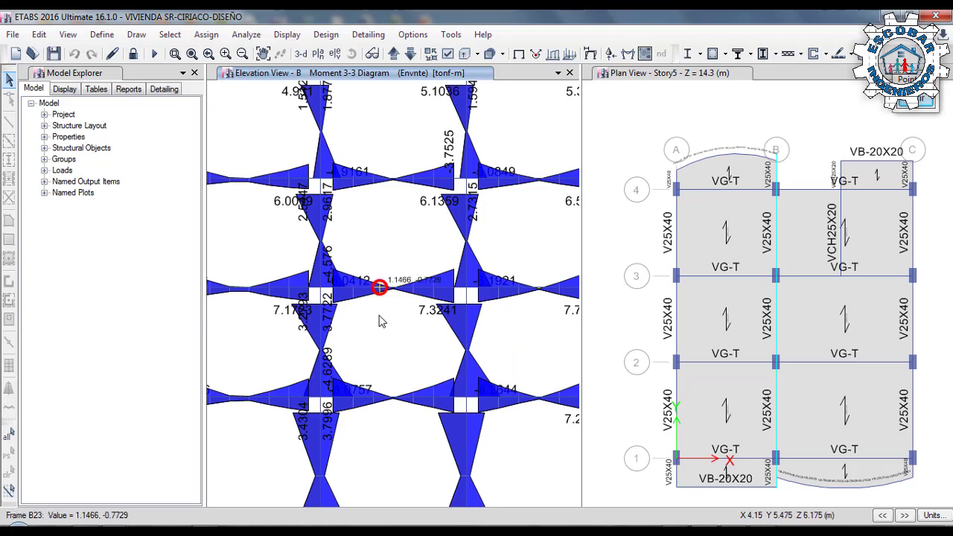
pyautogui.scroll(-5, 380, 321)
pyautogui.scroll(3, 381, 351)
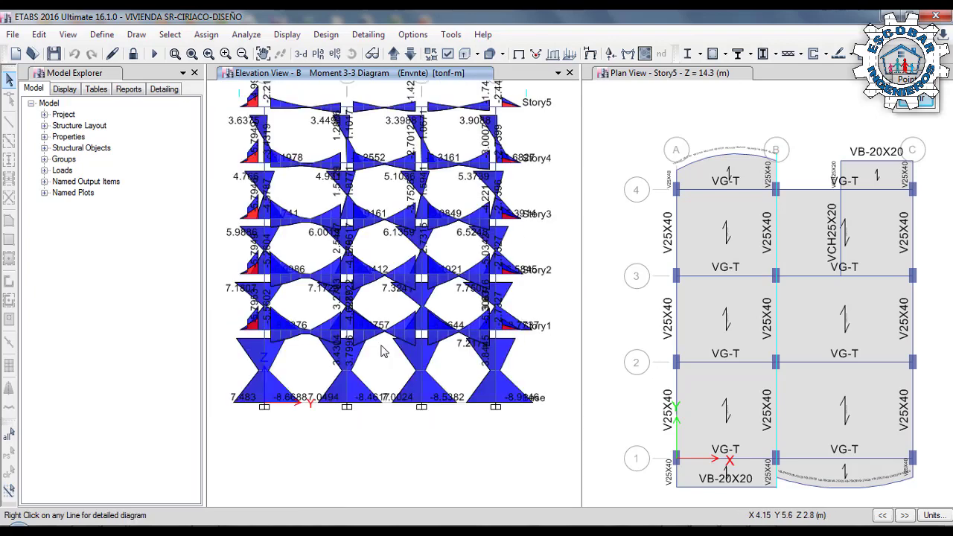
pyautogui.scroll(2, 382, 351)
pyautogui.scroll(-3, 381, 352)
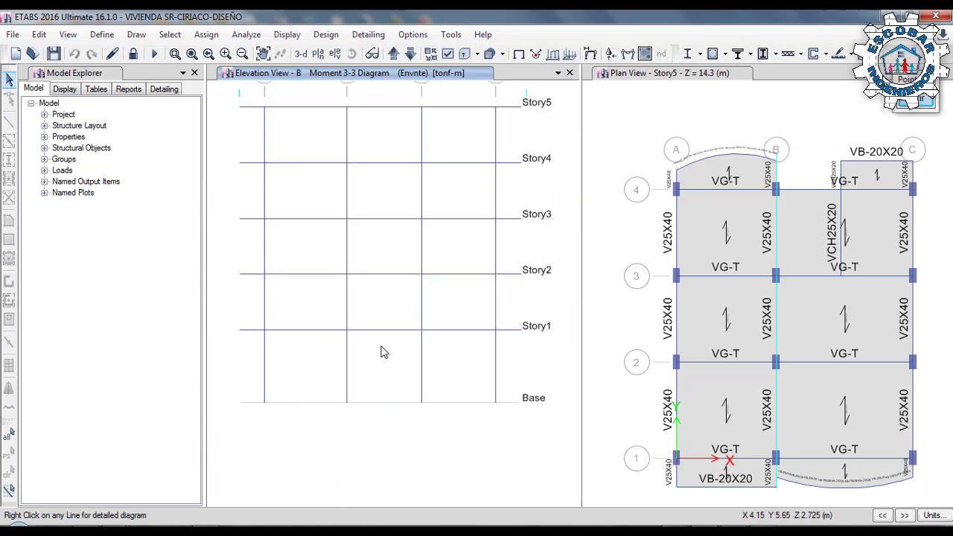
pyautogui.scroll(-1, 382, 352)
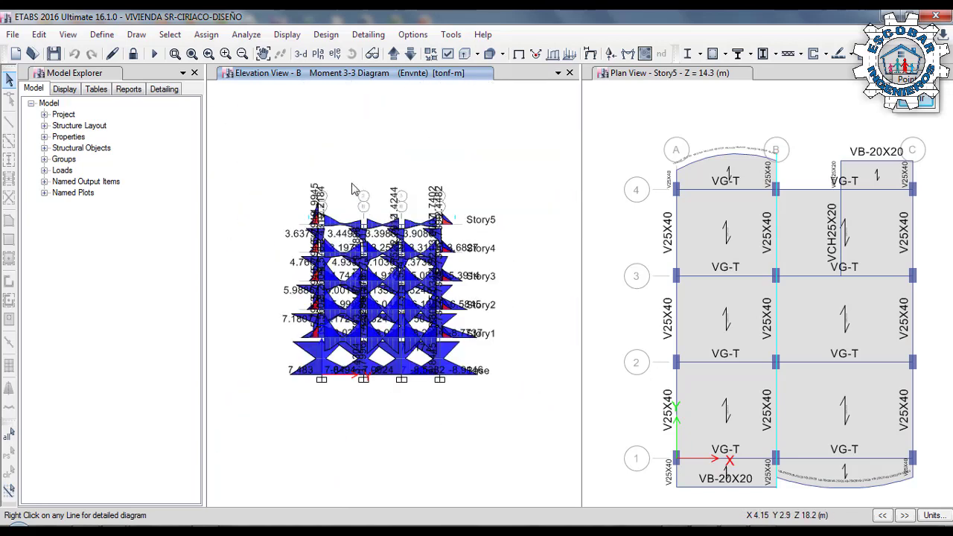
pyautogui.scroll(1, 355, 195)
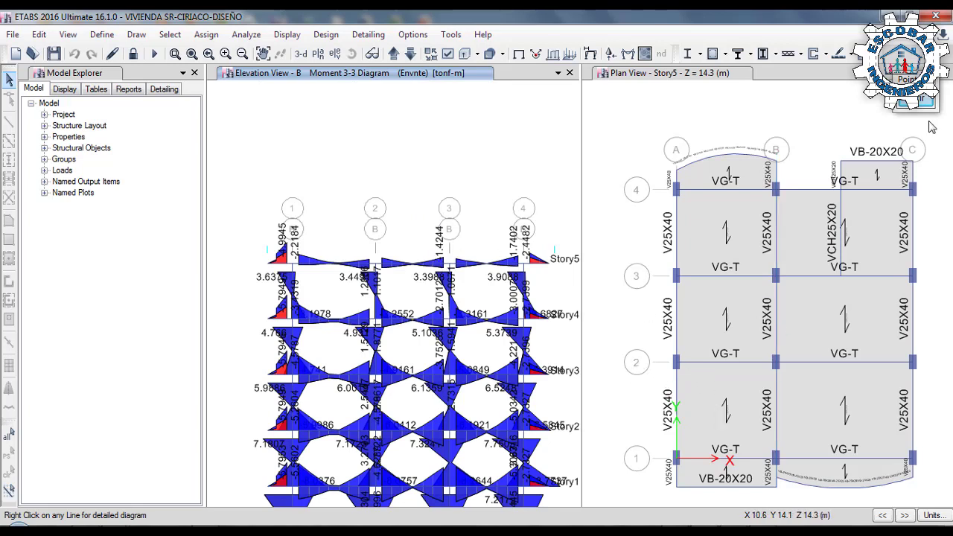
# Frame the V25X40 beam on axis B between axes 2 and 3 in plan with a blue rectangle, and end the annotation mode.
pyautogui.click(907, 101)
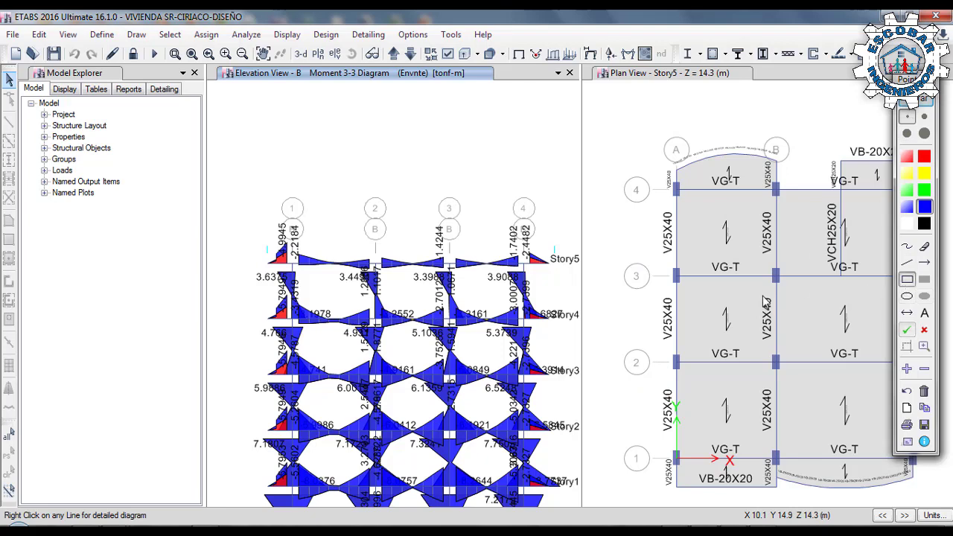
pyautogui.click(907, 279)
pyautogui.moveTo(749, 258); pyautogui.dragTo(810, 374)
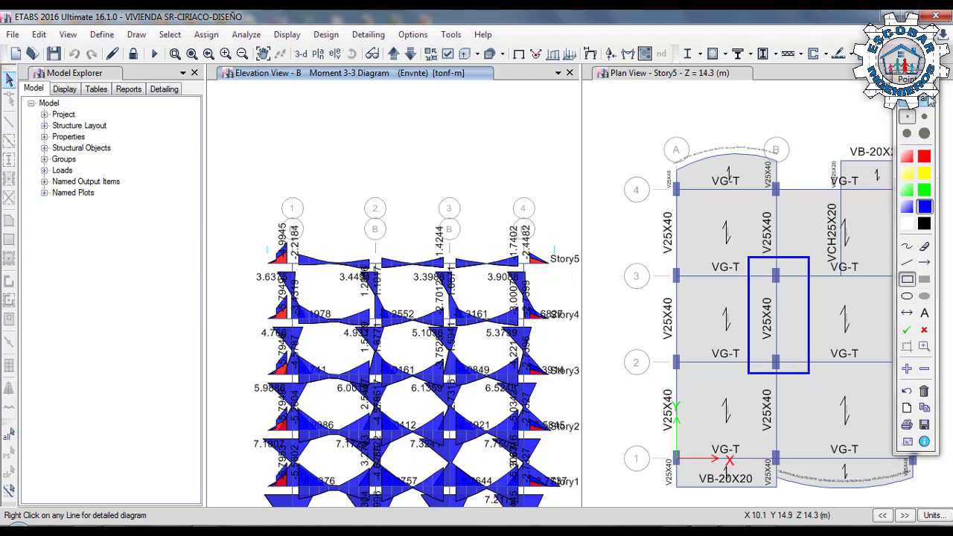
pyautogui.click(928, 100)
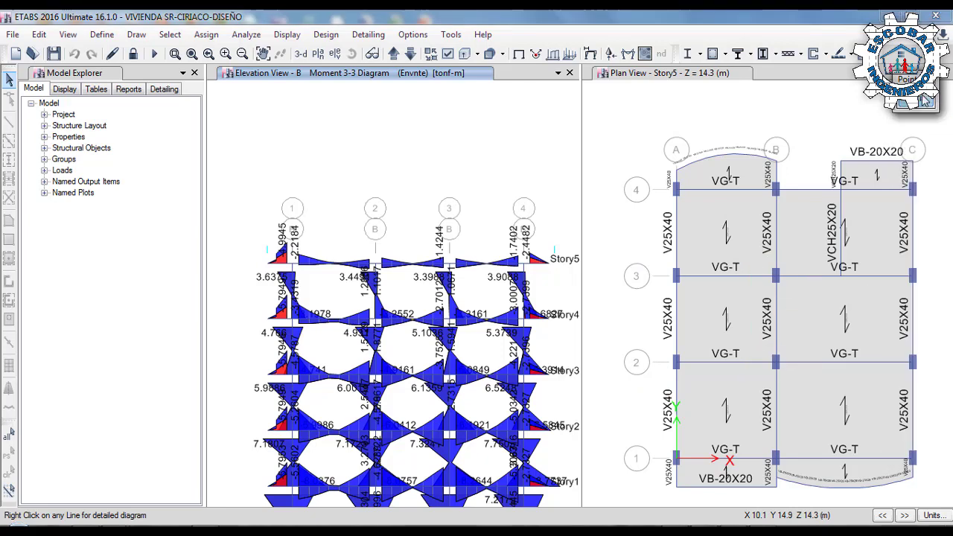
# Select the Story1 beam between axes 2 and 3 in elevation B and show only that selected beam.
pyautogui.click(403, 158)
pyautogui.scroll(-3, 403, 157)
pyautogui.scroll(5, 377, 322)
pyautogui.moveTo(404, 394); pyautogui.dragTo(376, 322)
pyautogui.rightClick(376, 322)
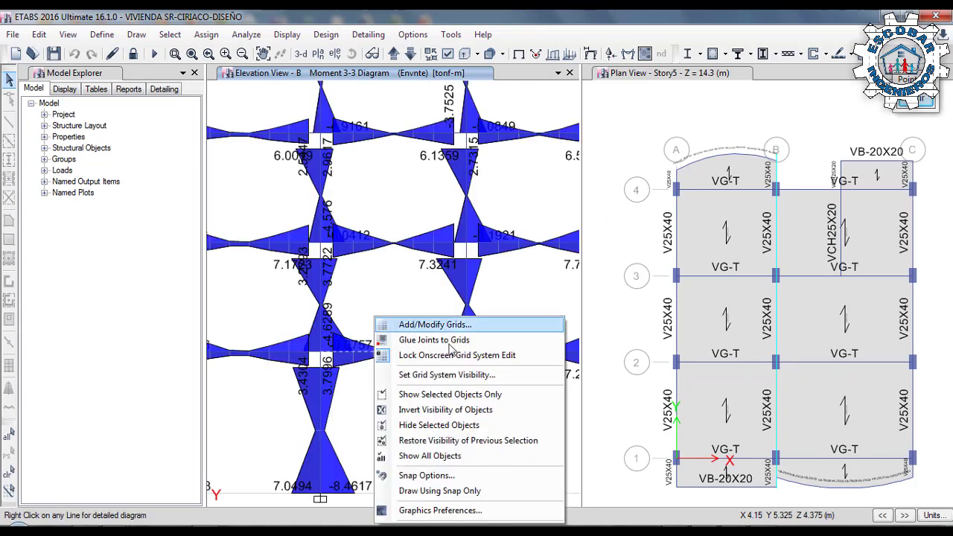
pyautogui.click(436, 395)
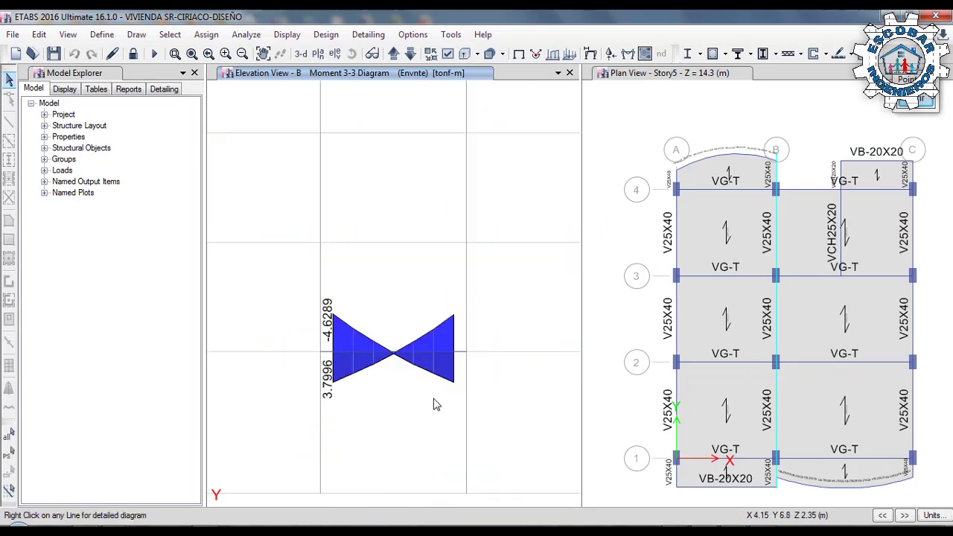
# Set the force unit of the consistent units to tonf.
pyautogui.scroll(3, 392, 364)
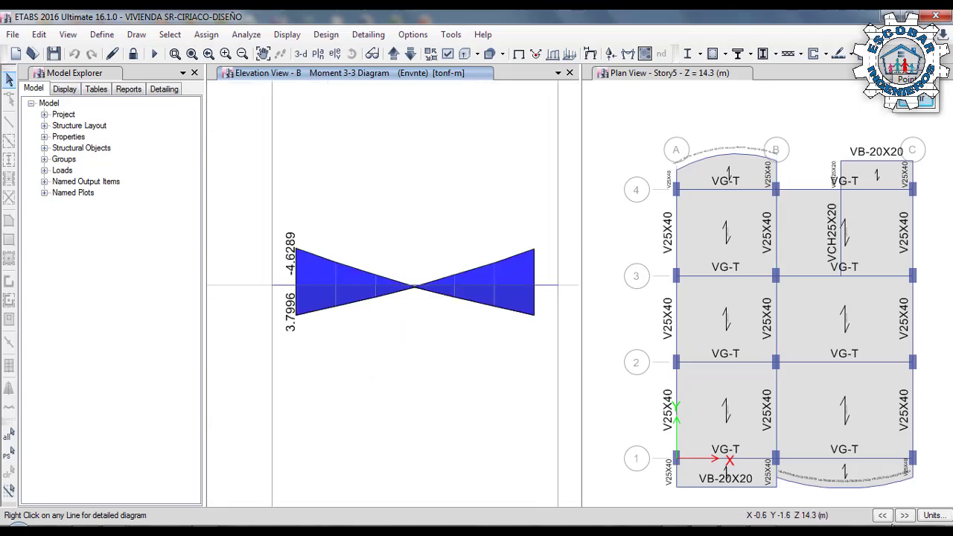
pyautogui.click(931, 515)
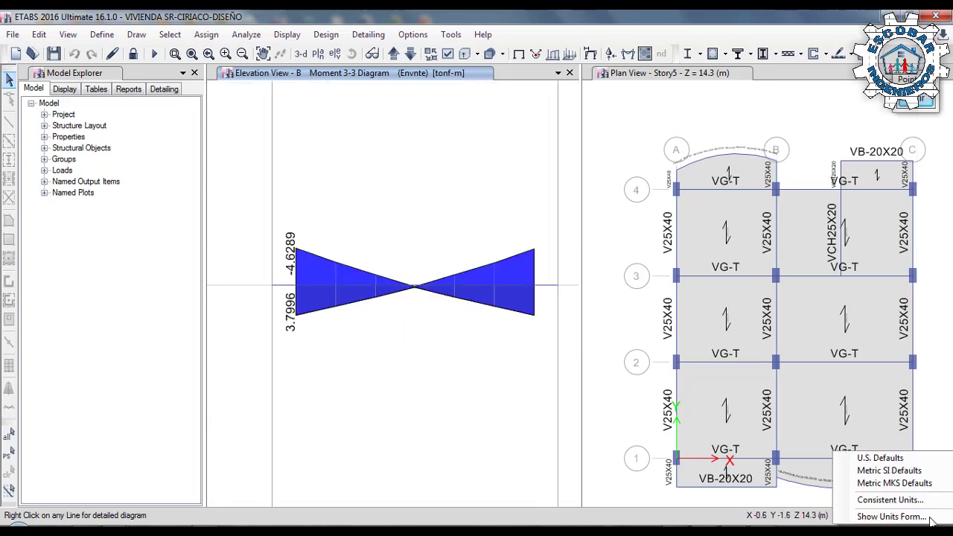
pyautogui.click(891, 501)
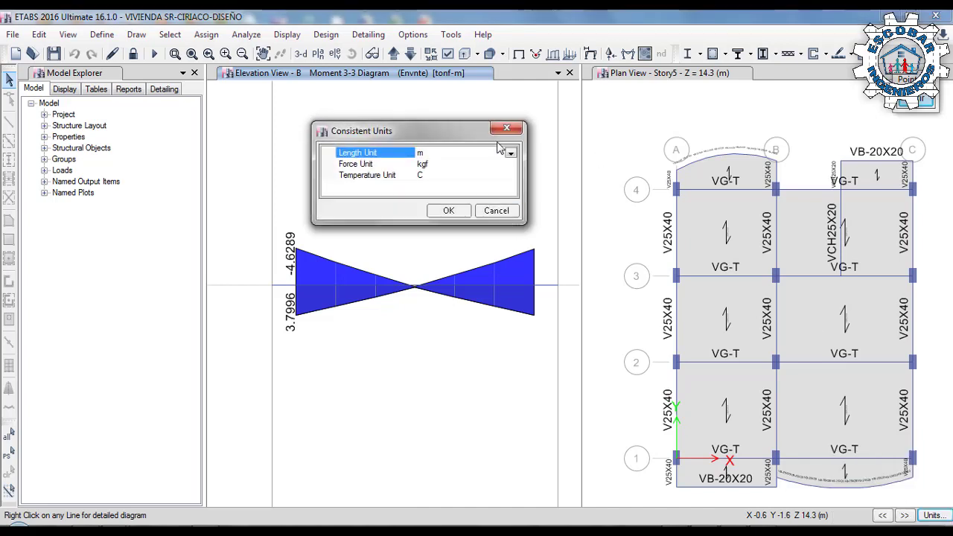
pyautogui.click(508, 164)
pyautogui.click(511, 165)
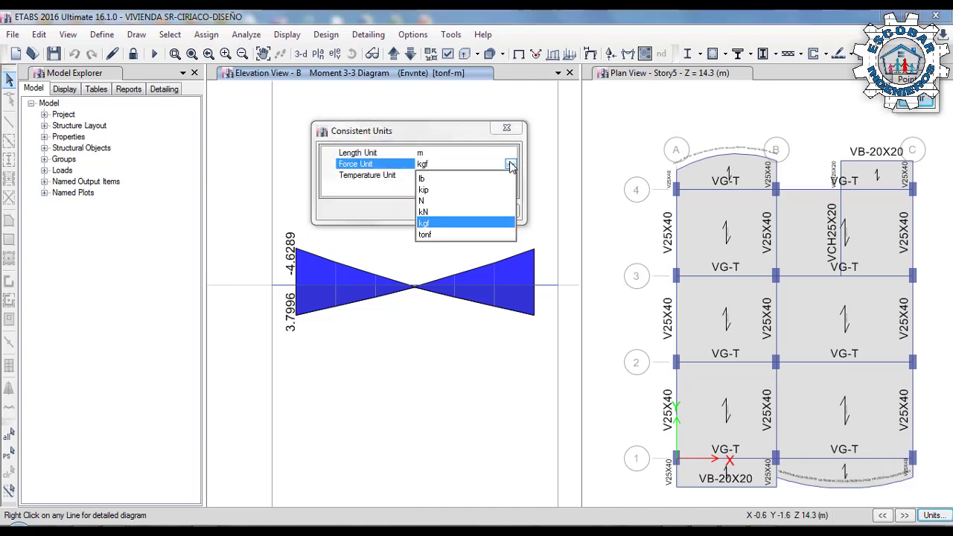
pyautogui.click(436, 234)
pyautogui.click(466, 216)
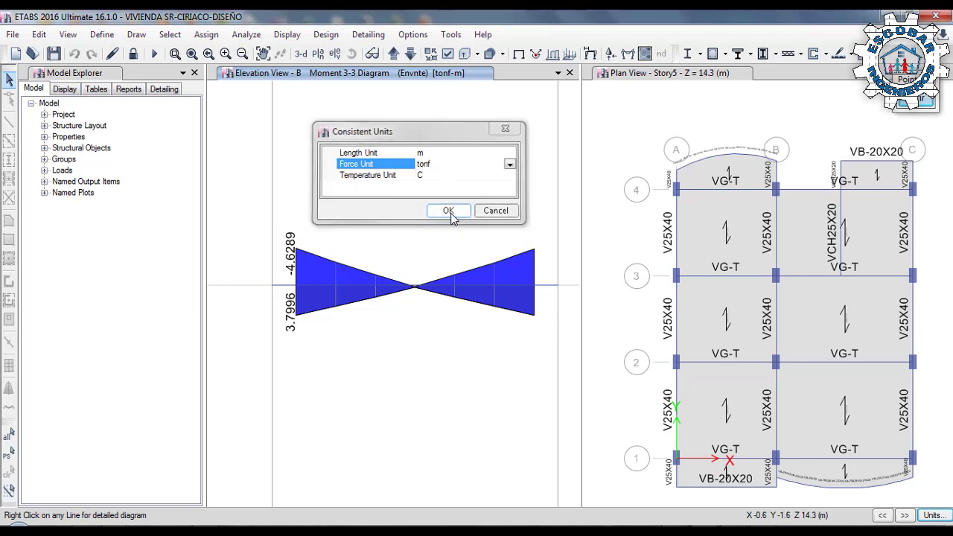
pyautogui.click(322, 267)
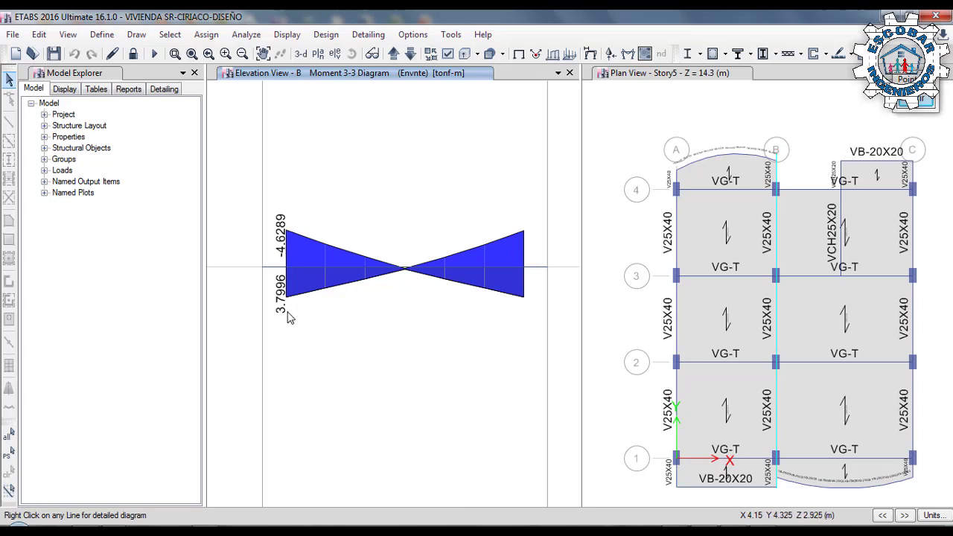
pyautogui.click(320, 269)
# Switch to Diseño de Vigas de Concreto Armado and set the section to B 25 cm and H 40 cm, as in the ETABS beam.
pyautogui.click(888, 15)
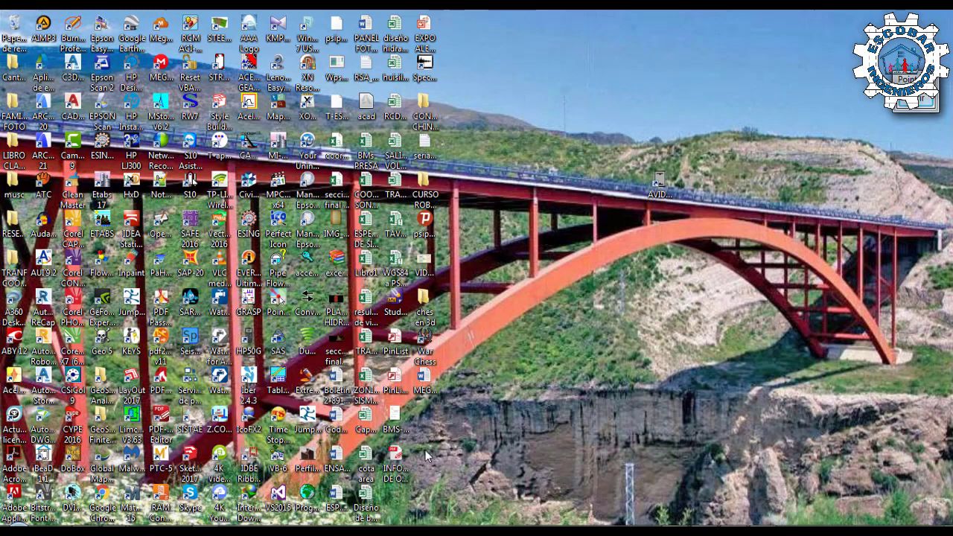
pyautogui.click(72, 496)
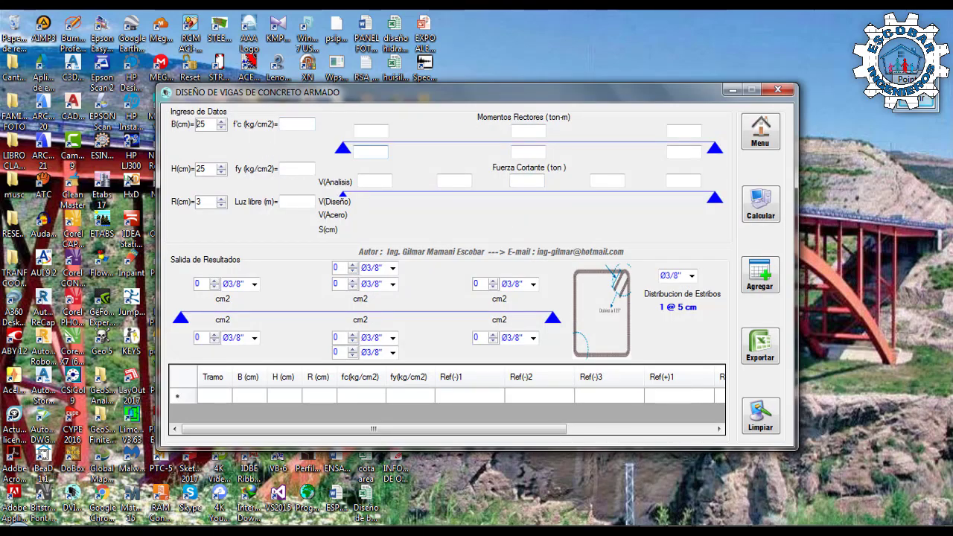
pyautogui.press('Delete')
pyautogui.press('Delete')
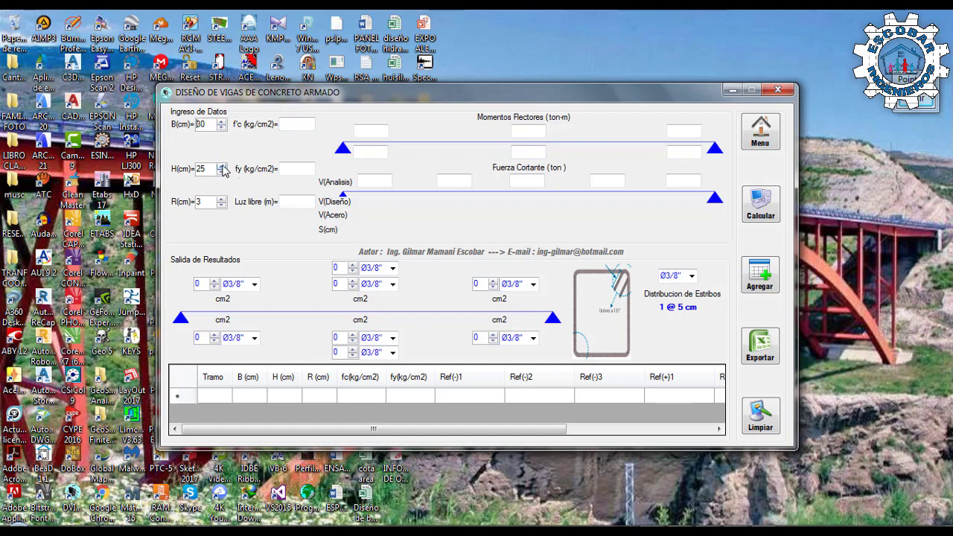
pyautogui.click(221, 127)
pyautogui.click(221, 167)
pyautogui.click(766, 472)
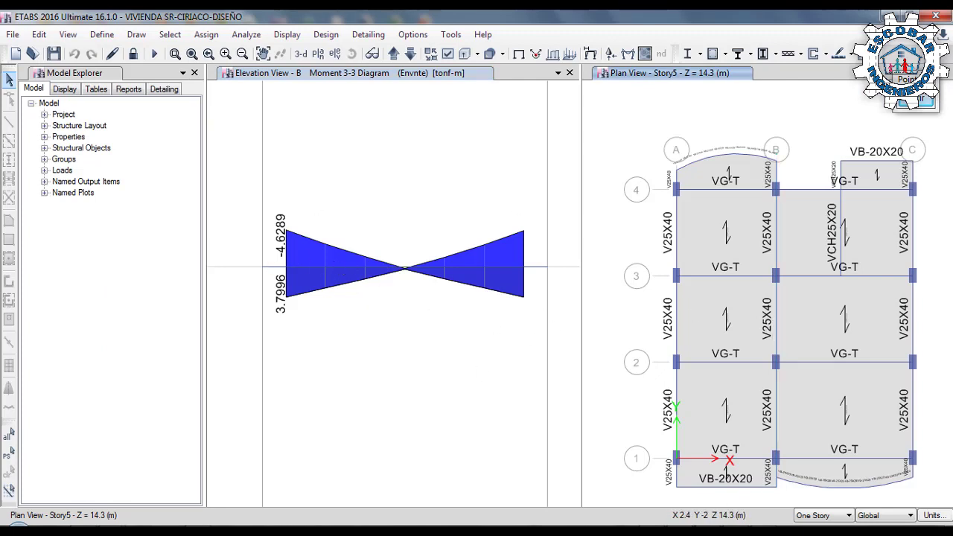
pyautogui.hotkey('alt', 'Tab')
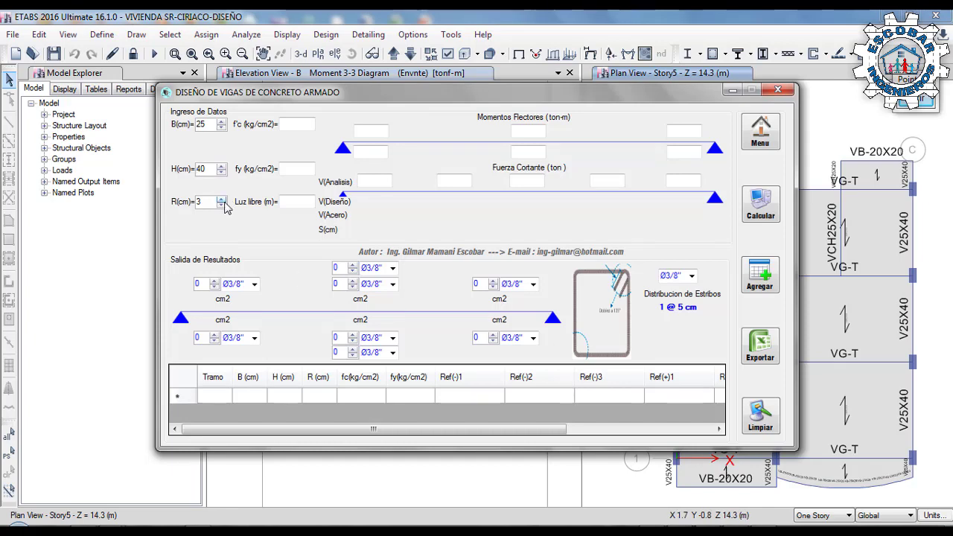
# Set the cover R to 4 cm, f'c to 210 kg/cm2 and fy to 4200 kg/cm2 for the beam.
pyautogui.click(295, 124)
pyautogui.write('210')
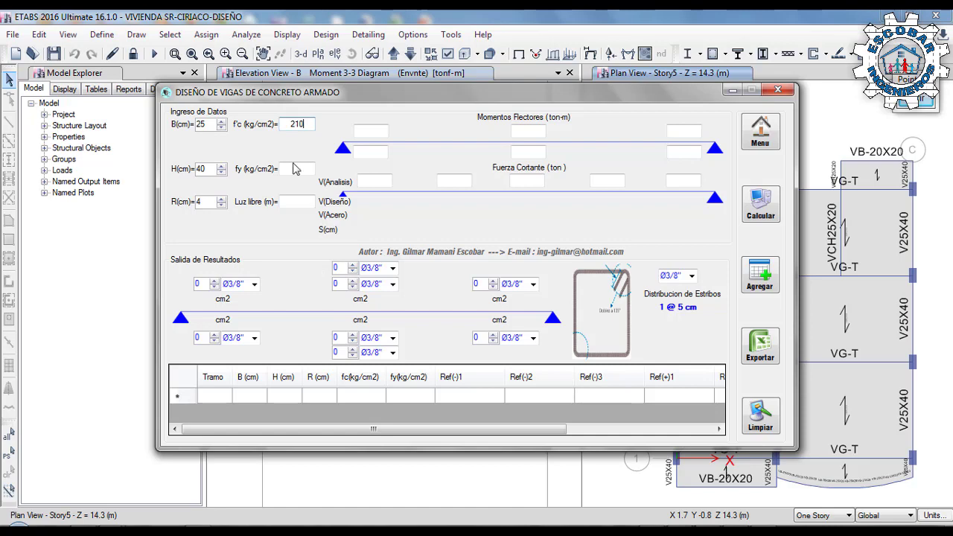
pyautogui.click(290, 172)
pyautogui.write('4200')
# Open the detailed Envnte force diagram of the Story1 beam in ETABS and enter 3.30 m as the clear span in the design program.
pyautogui.click(460, 467)
pyautogui.rightClick(379, 267)
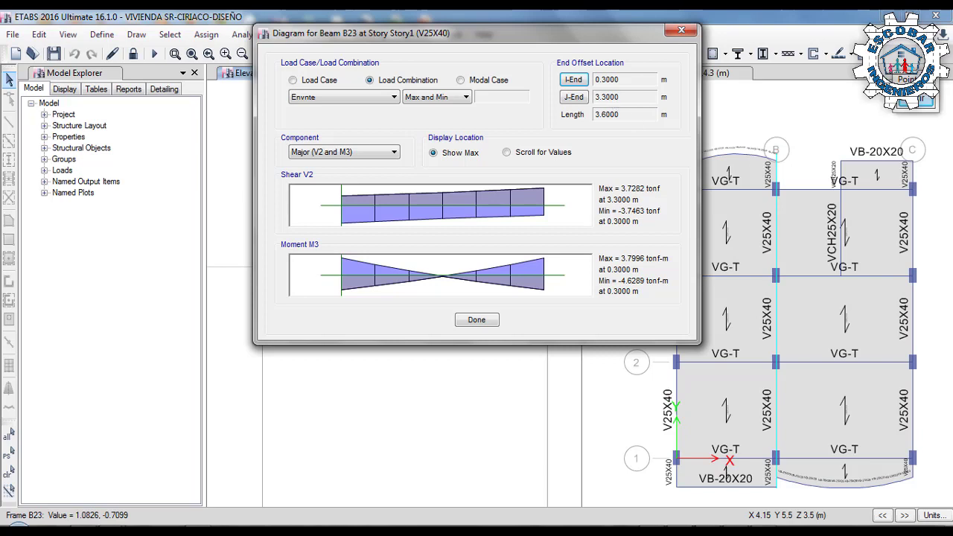
pyautogui.hotkey('alt', 'Tab')
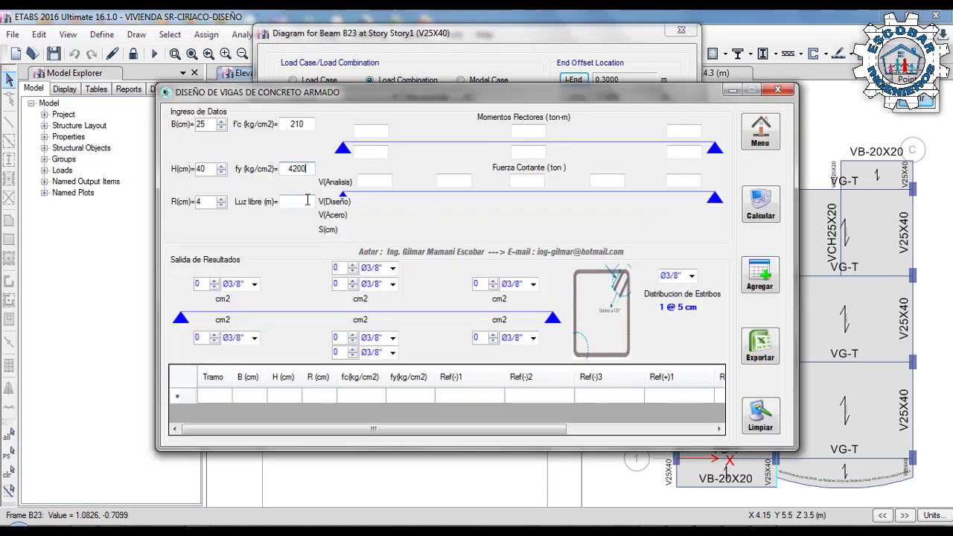
pyautogui.write('0')
# Enter 4.63 ton-m as the negative bending moment at the beam's left support, read from the ETABS diagram.
pyautogui.click(370, 130)
pyautogui.moveTo(393, 91); pyautogui.dragTo(437, 82)
pyautogui.click(339, 472)
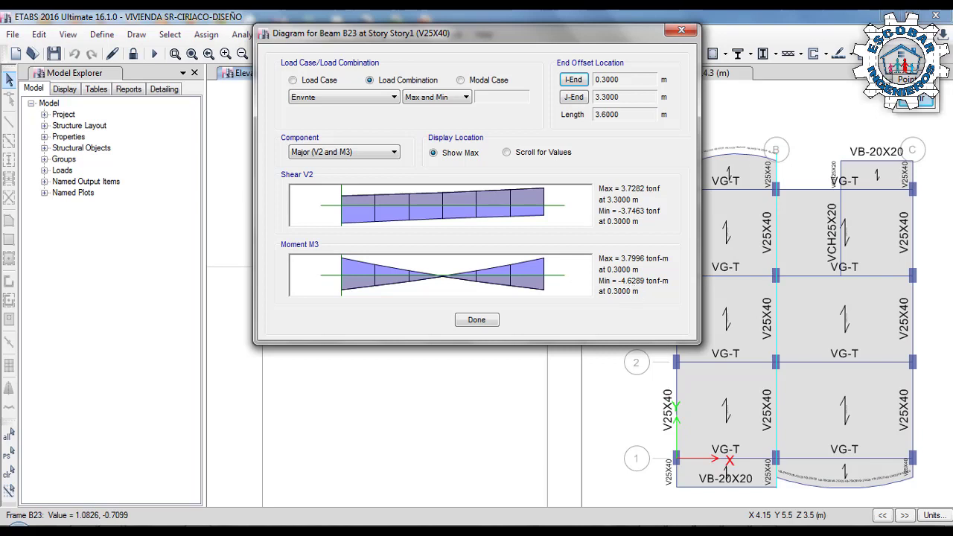
pyautogui.hotkey('alt', 'Tab')
pyautogui.write('4.6')
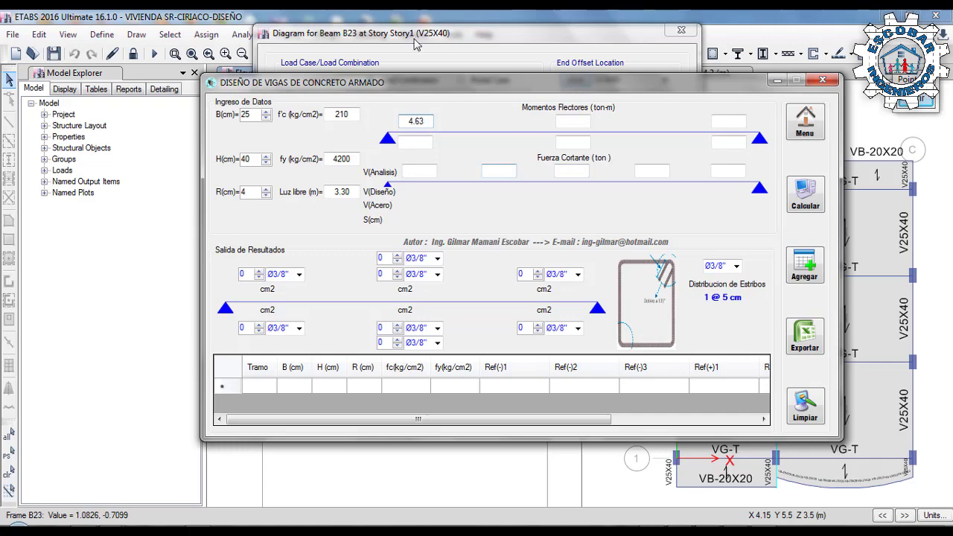
# Enter 3.79 ton-m as the positive bending moment at the left support, arranging the diagram and design windows to compare them.
pyautogui.click(410, 142)
pyautogui.moveTo(402, 90); pyautogui.dragTo(703, 59)
pyautogui.click(439, 30)
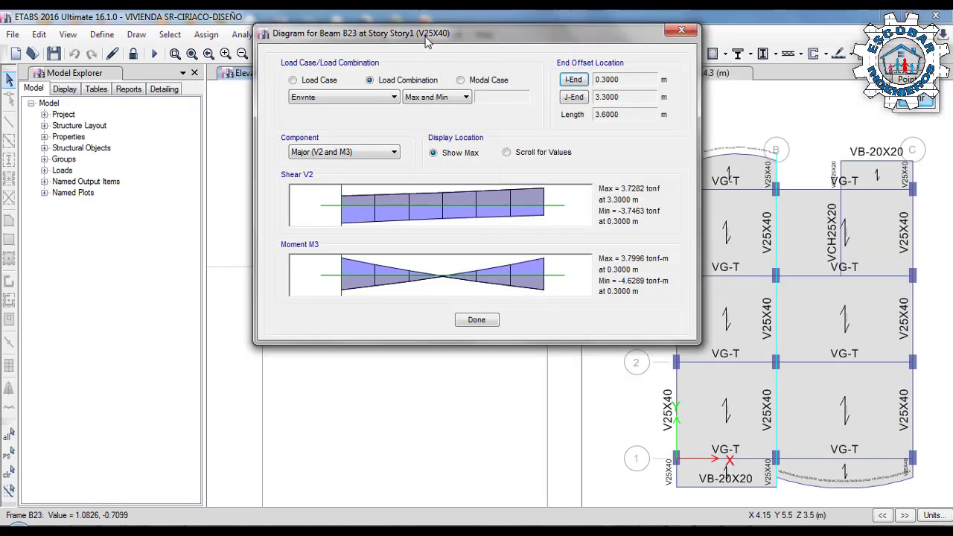
pyautogui.moveTo(424, 30); pyautogui.dragTo(314, 30)
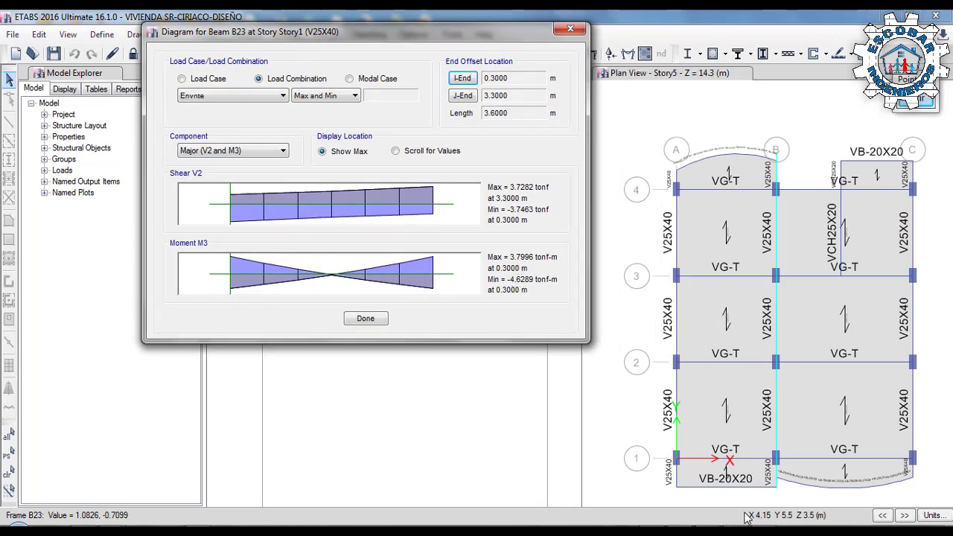
pyautogui.click(588, 531)
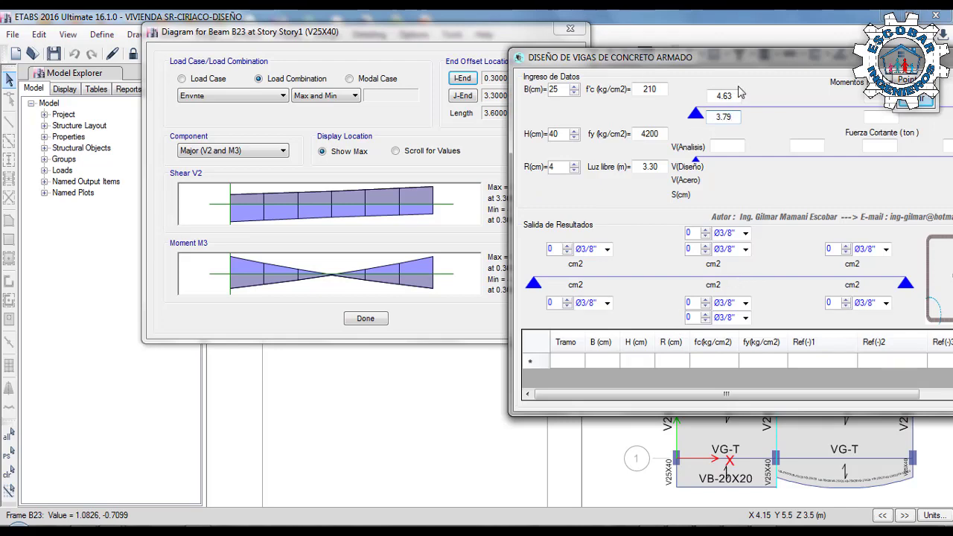
pyautogui.moveTo(751, 63); pyautogui.dragTo(737, 41)
pyautogui.moveTo(566, 35); pyautogui.dragTo(346, 143)
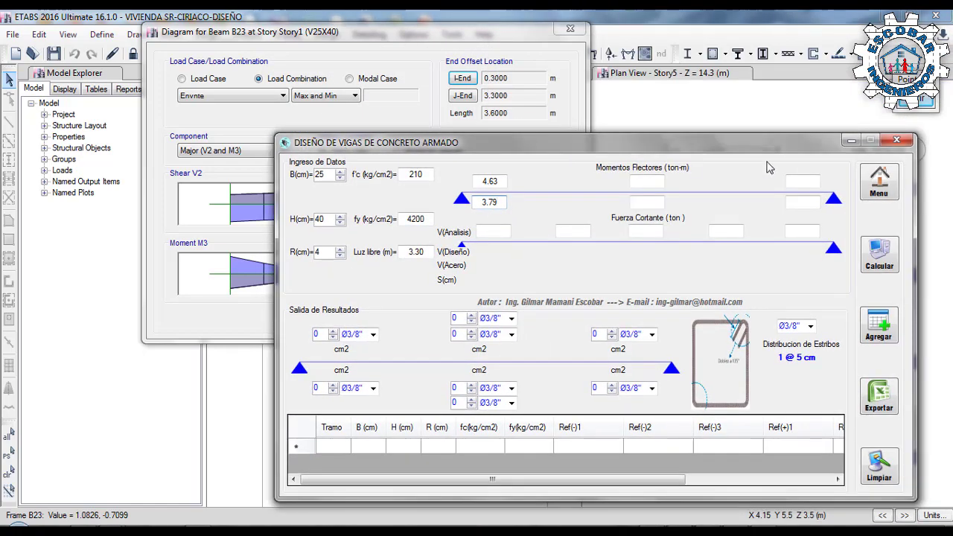
# Show the Envnte Max diagram of the beam at 1.8 m and enter 0.30 ton-m as the midspan positive moment.
pyautogui.click(849, 140)
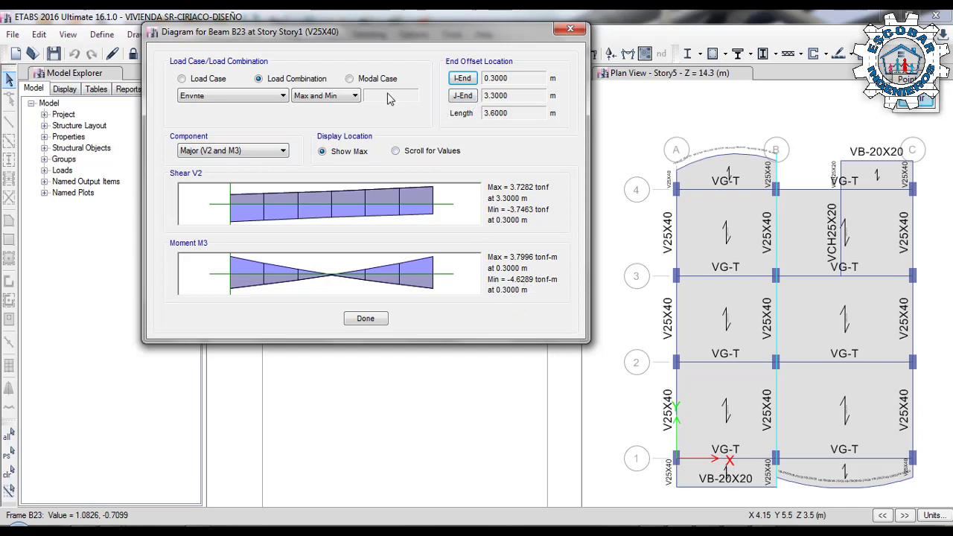
pyautogui.click(353, 97)
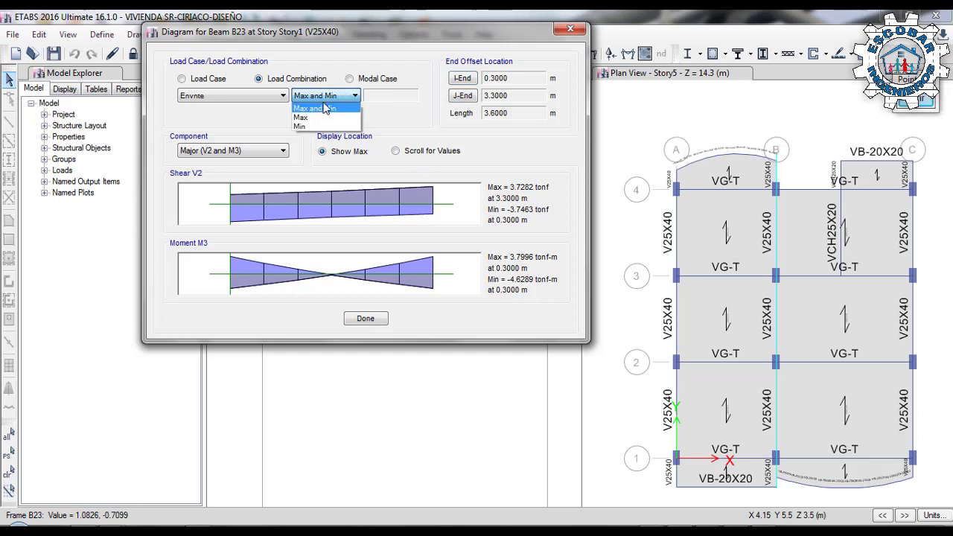
pyautogui.click(307, 119)
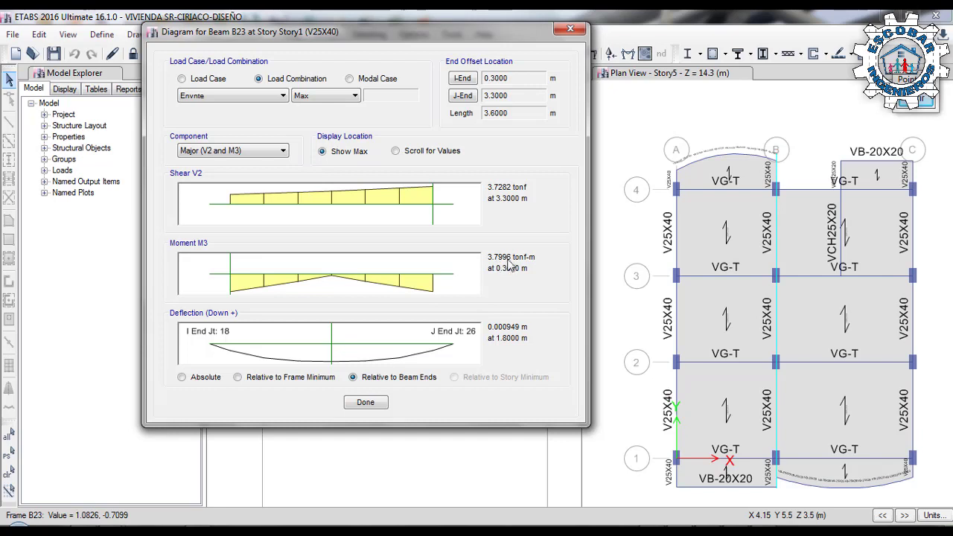
pyautogui.moveTo(232, 264); pyautogui.dragTo(333, 298)
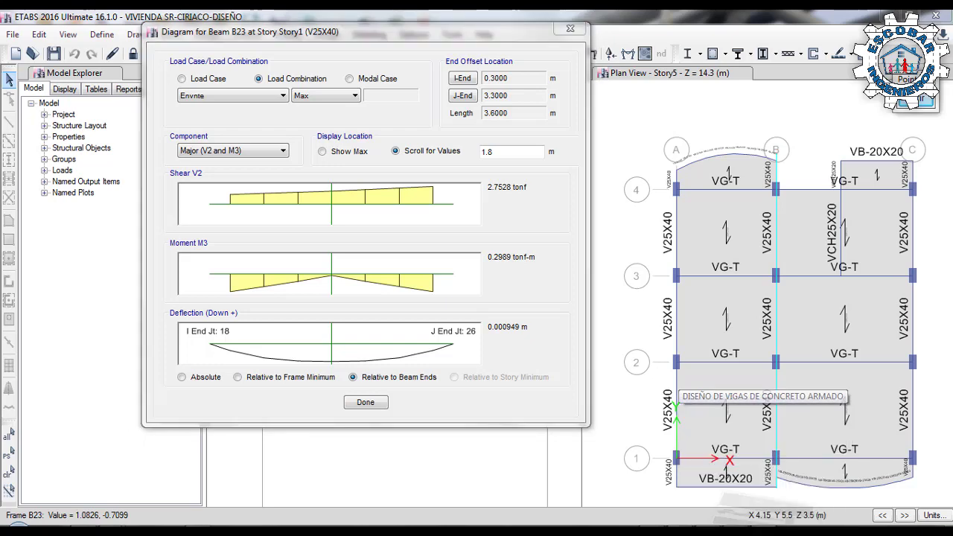
pyautogui.click(738, 423)
pyautogui.moveTo(605, 146); pyautogui.dragTo(667, 135)
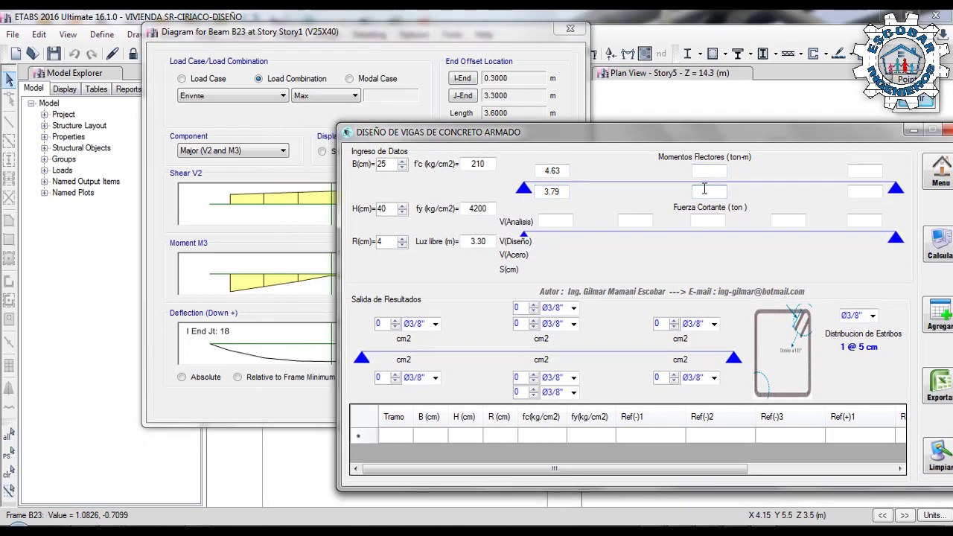
# Show the Envnte Min diagram at 1.8 m and enter 0.17 ton-m as the midspan negative moment.
pyautogui.click(422, 30)
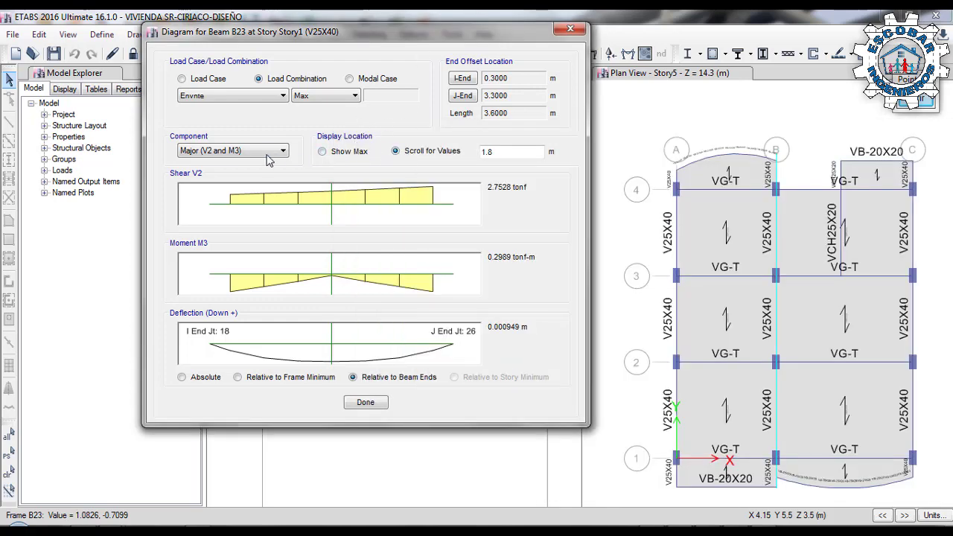
pyautogui.click(311, 97)
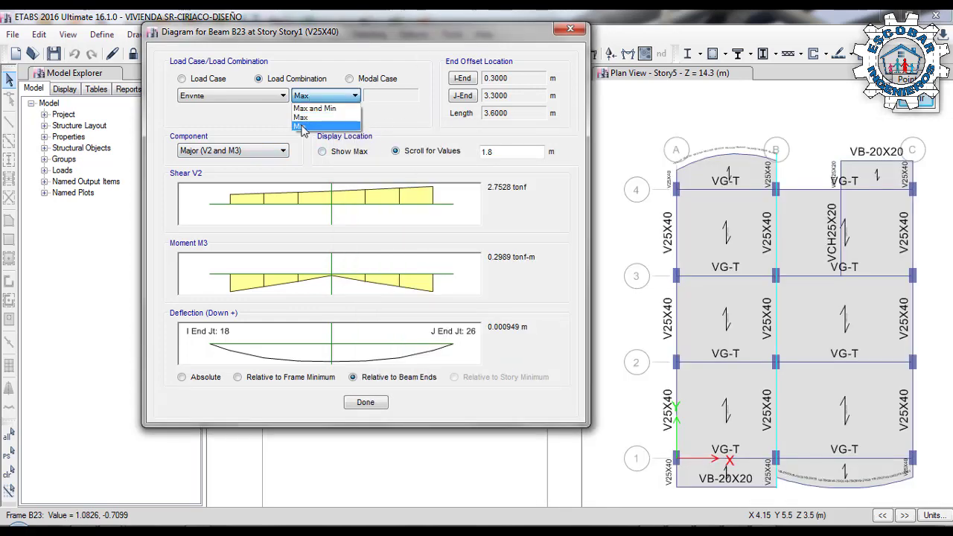
pyautogui.click(303, 126)
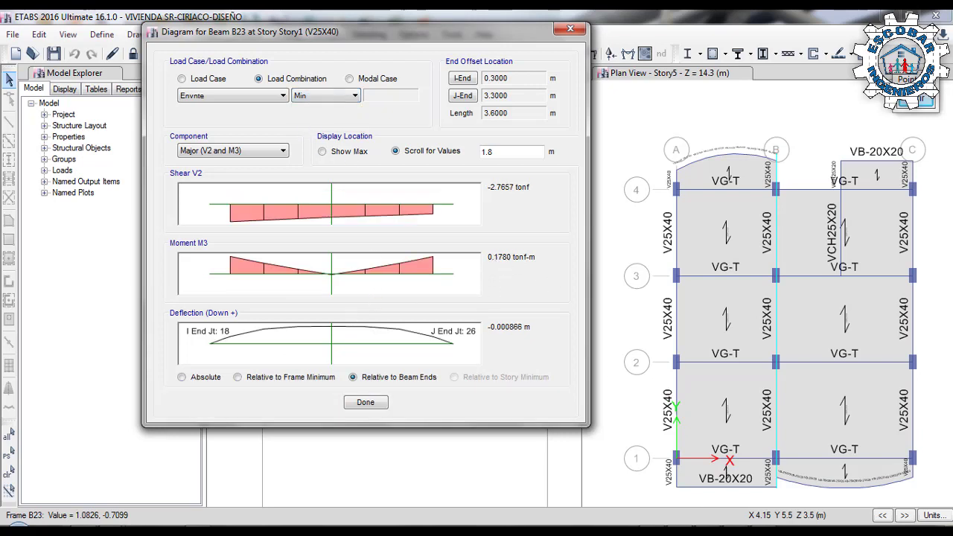
pyautogui.click(770, 462)
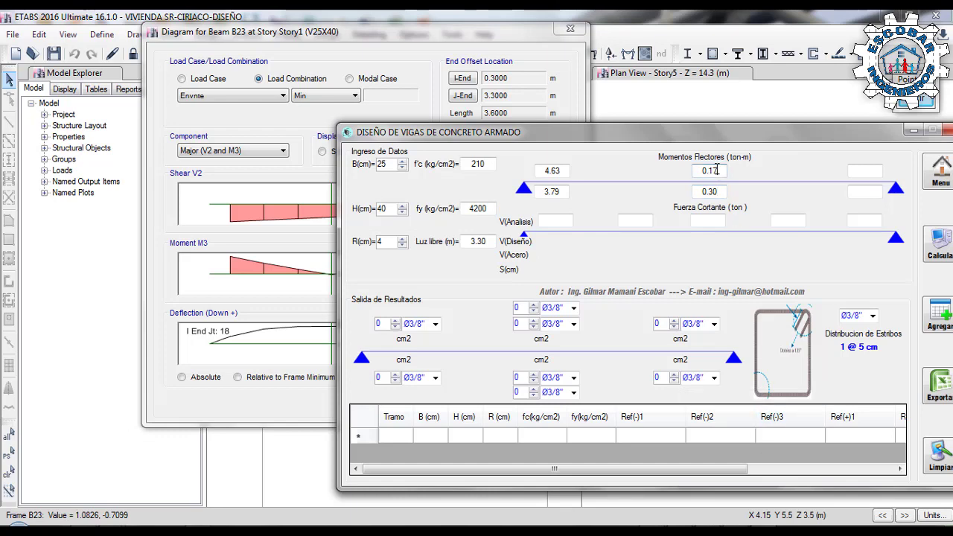
# Restore the Max and Min diagram, read it at the beam's right end and enter 4.57 ton-m as the negative moment there.
pyautogui.click(386, 25)
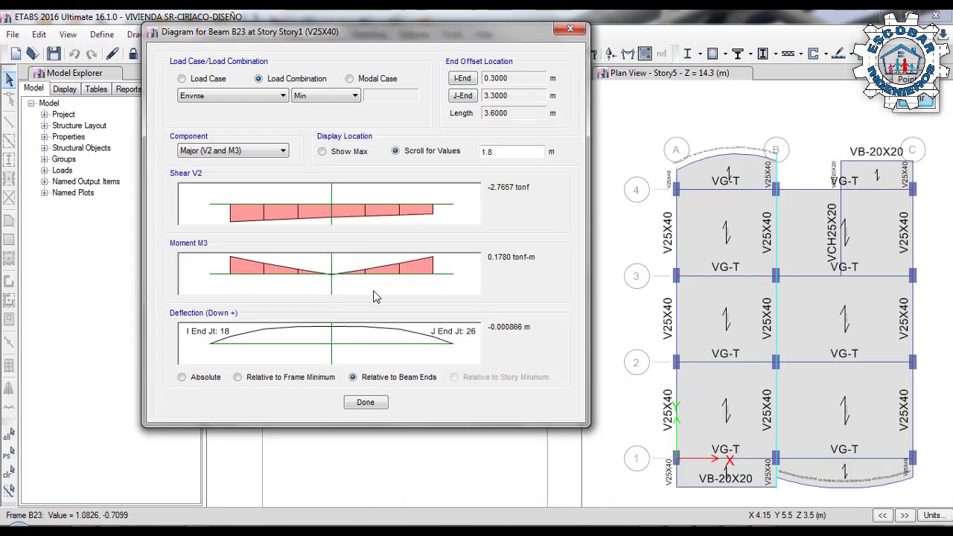
pyautogui.click(353, 155)
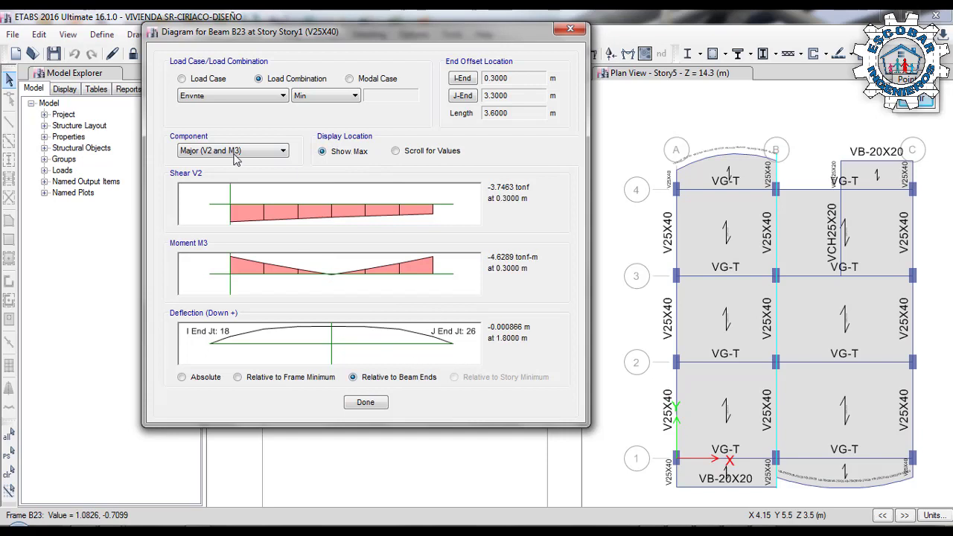
pyautogui.click(321, 97)
pyautogui.click(321, 105)
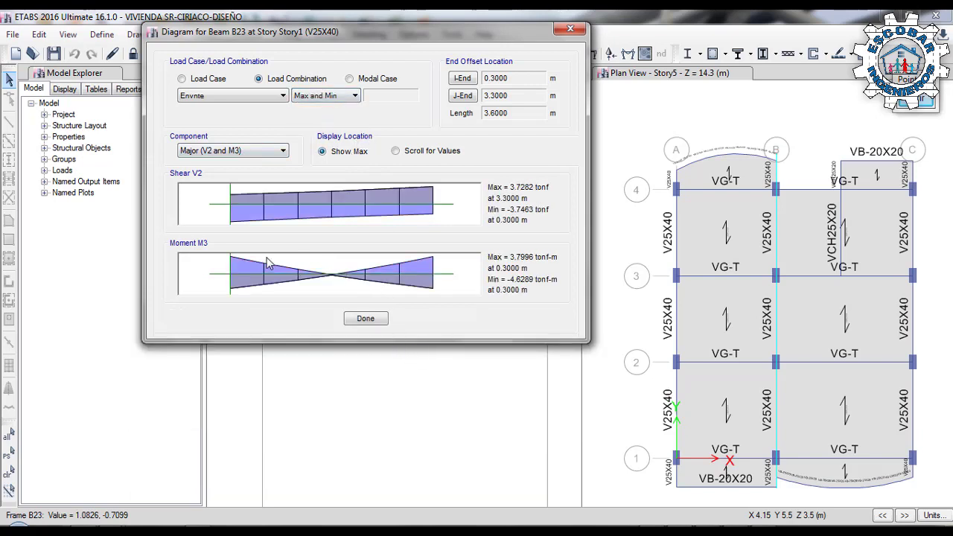
pyautogui.click(233, 270)
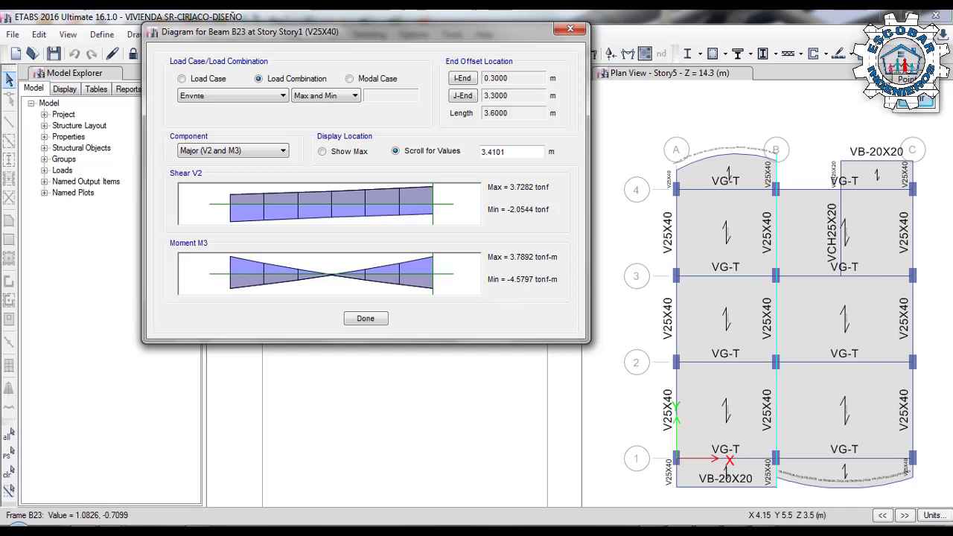
pyautogui.hotkey('alt', 'Tab')
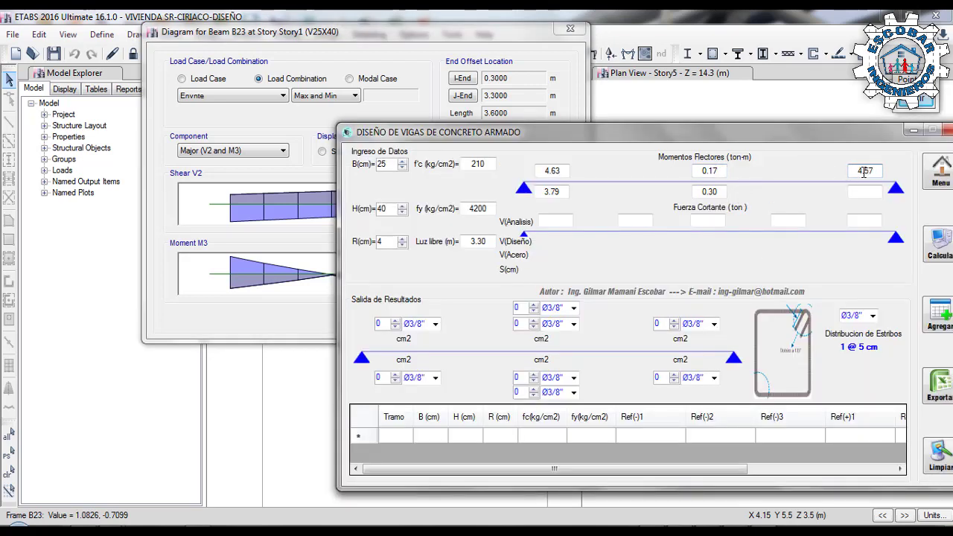
pyautogui.click(501, 35)
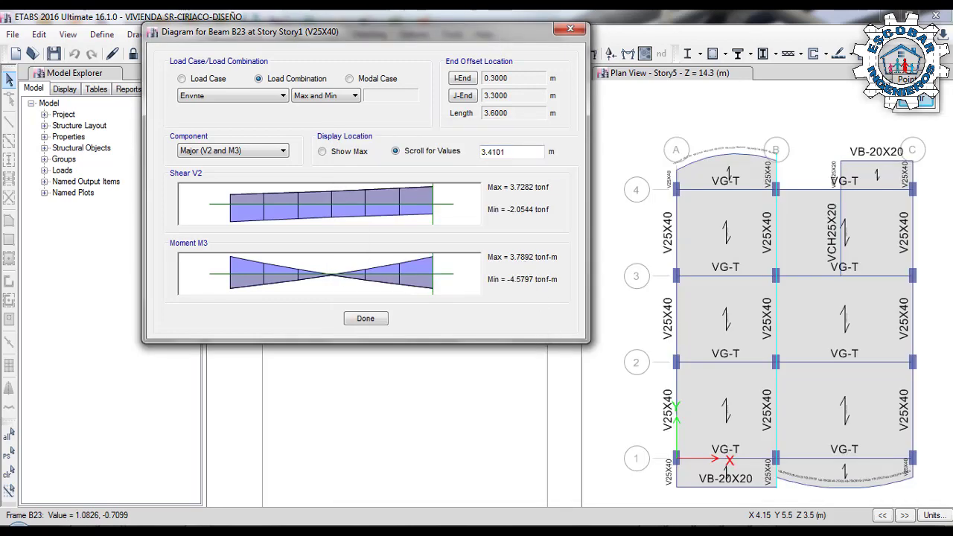
# Enter 3.78 ton-m as the positive moment at the right support and 3.74 ton as the analysis shear at the left support.
pyautogui.hotkey('alt', 'Tab')
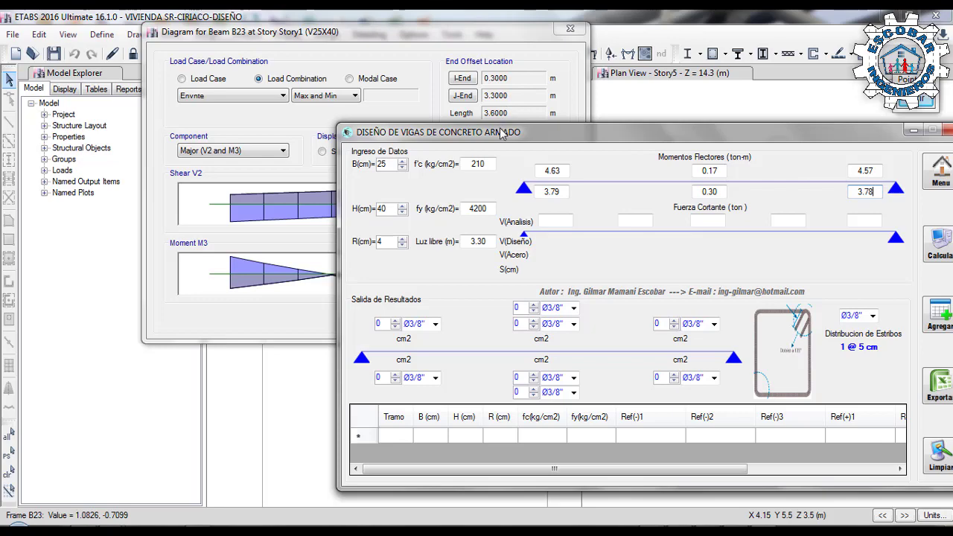
pyautogui.moveTo(499, 138); pyautogui.dragTo(459, 140)
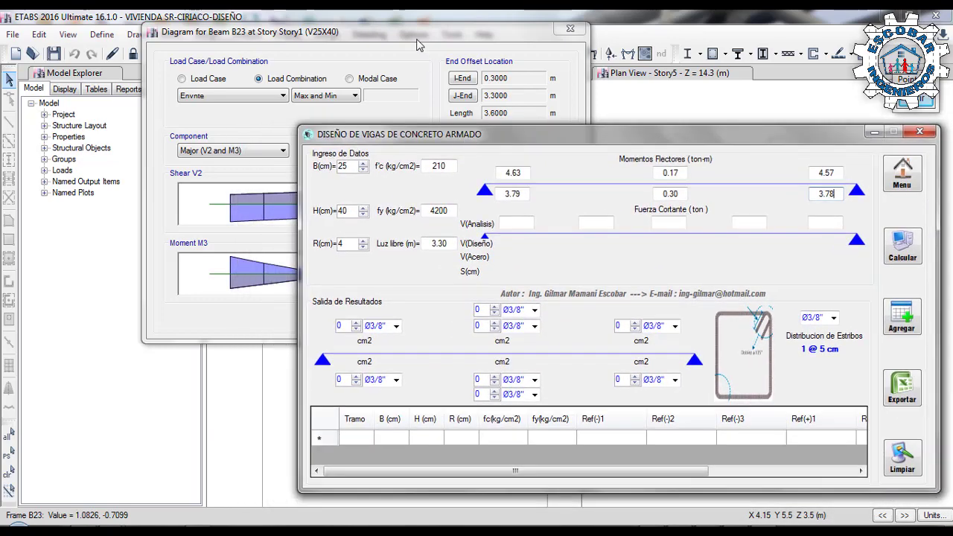
pyautogui.click(522, 224)
pyautogui.click(448, 32)
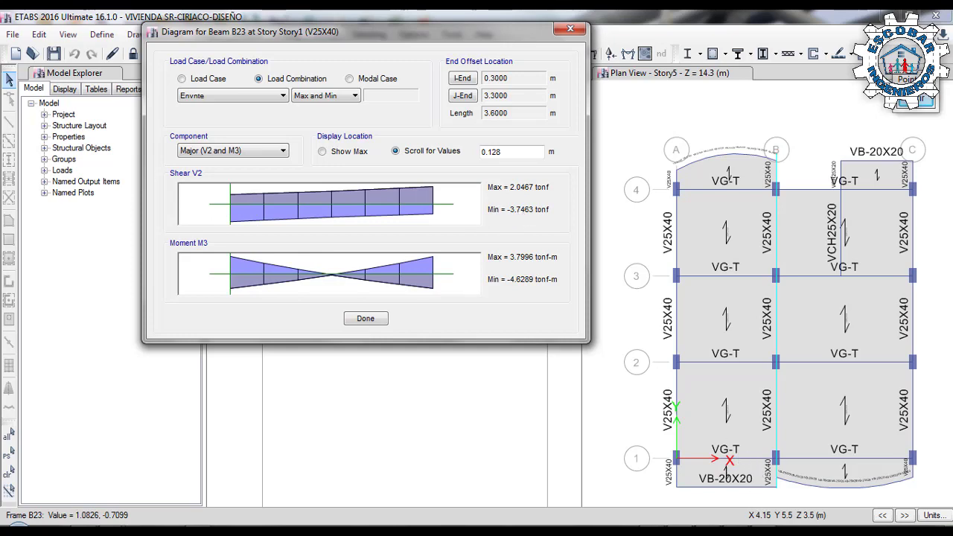
pyautogui.click(748, 532)
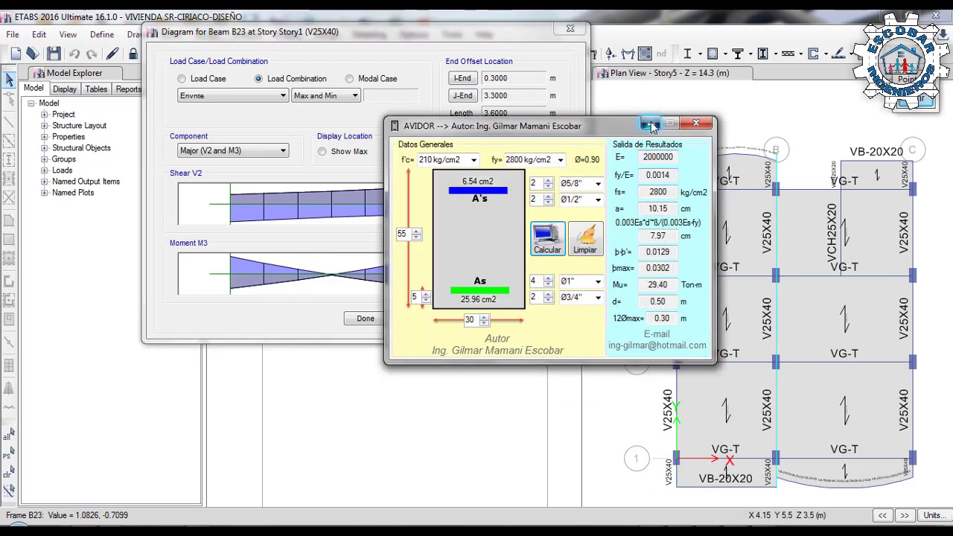
pyautogui.click(651, 123)
pyautogui.write('3.74')
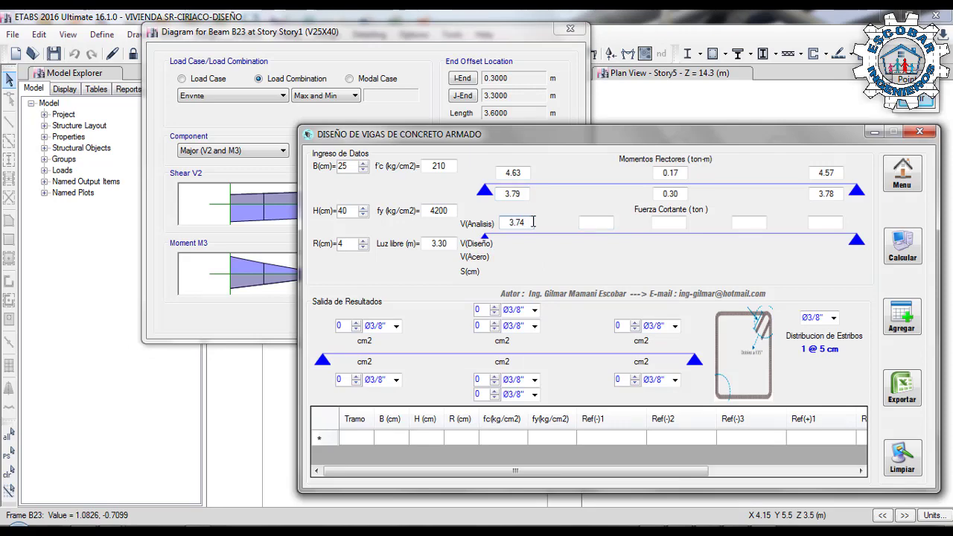
# Divide the 3.3 m clear span by 4 in the calculator to get the spacing of the shear reading points.
pyautogui.moveTo(547, 135); pyautogui.dragTo(513, 154)
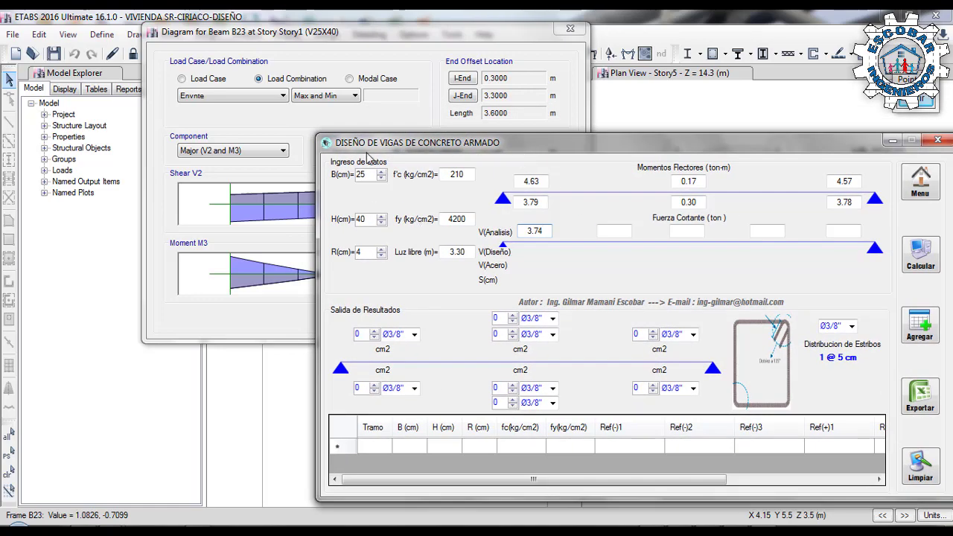
pyautogui.moveTo(364, 146); pyautogui.dragTo(300, 171)
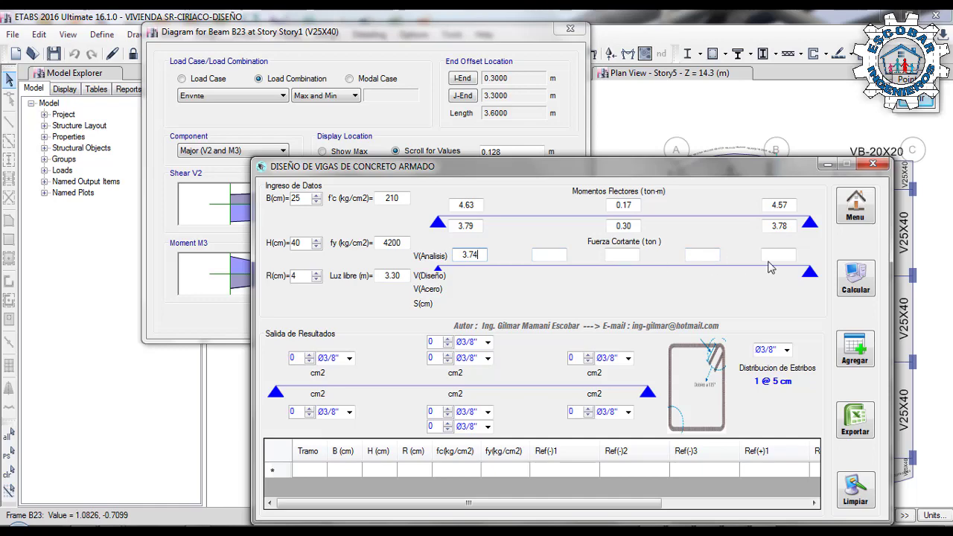
pyautogui.click(128, 516)
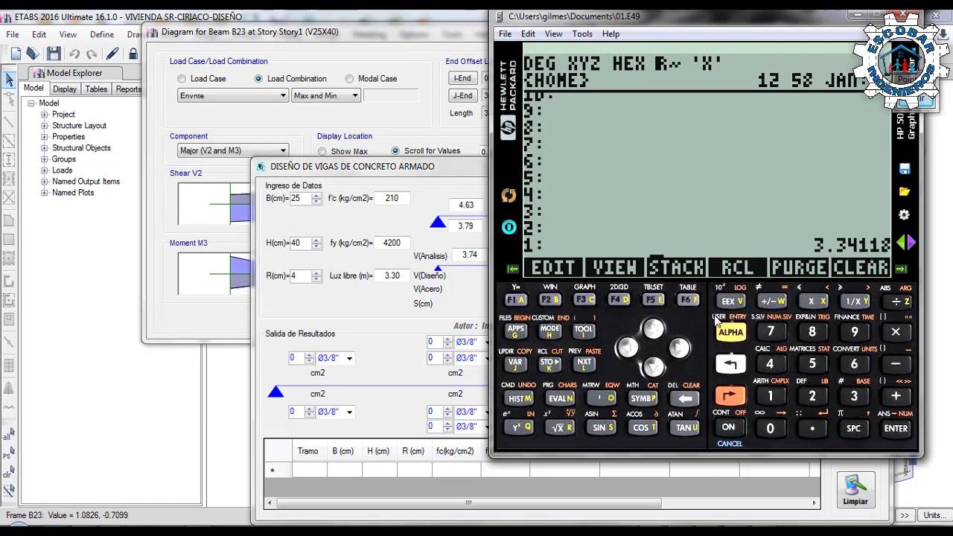
pyautogui.press('BackSpace')
pyautogui.write('3.34')
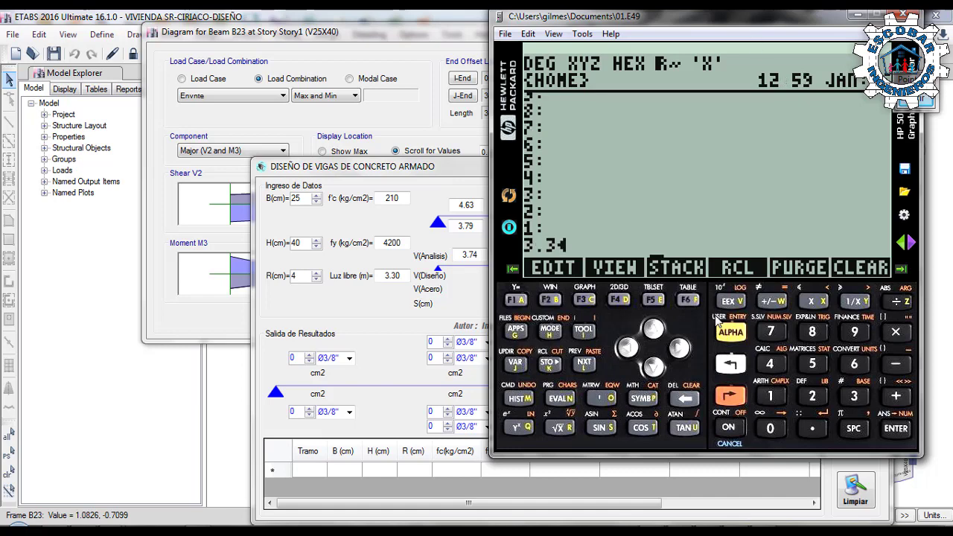
pyautogui.press('Return')
pyautogui.write('4')
pyautogui.press('/')
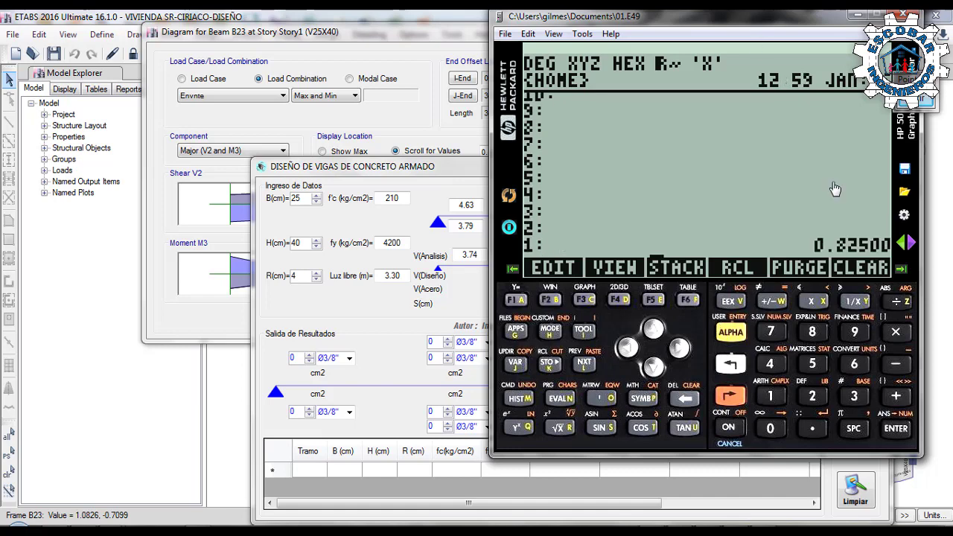
pyautogui.click(858, 15)
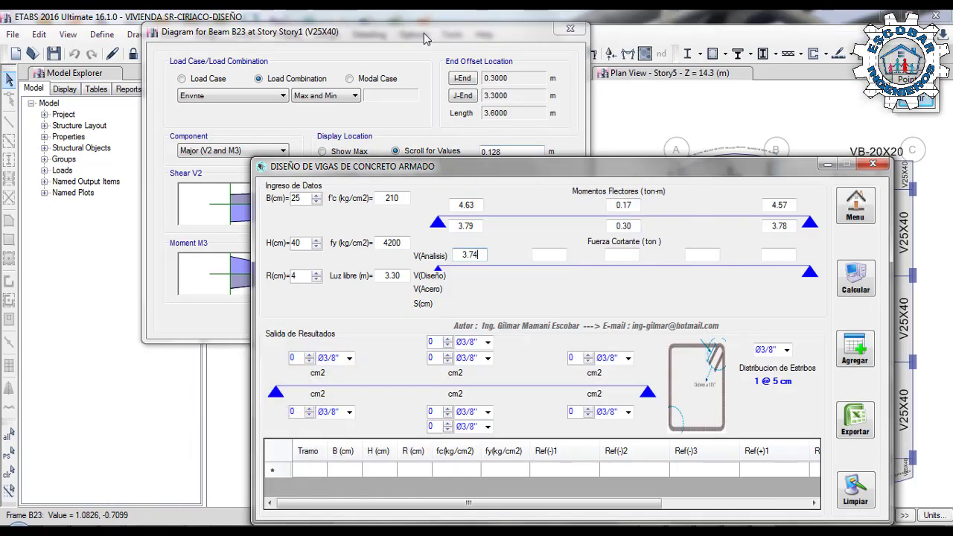
# Show the Envnte beam diagram at 0.82 m and enter 3.4 ton as the analysis shear at the first quarter point.
pyautogui.click(512, 152)
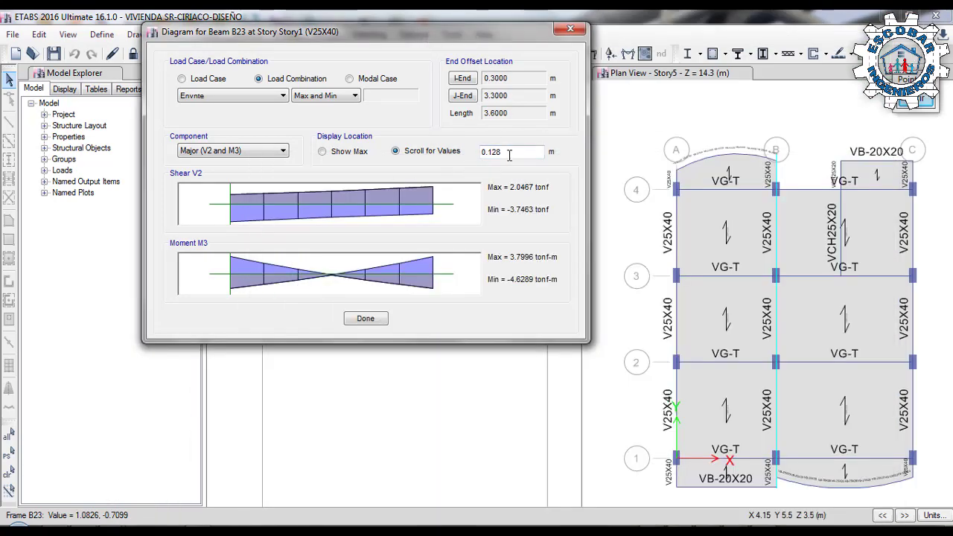
pyautogui.doubleClick(504, 152)
pyautogui.write('0.0.8')
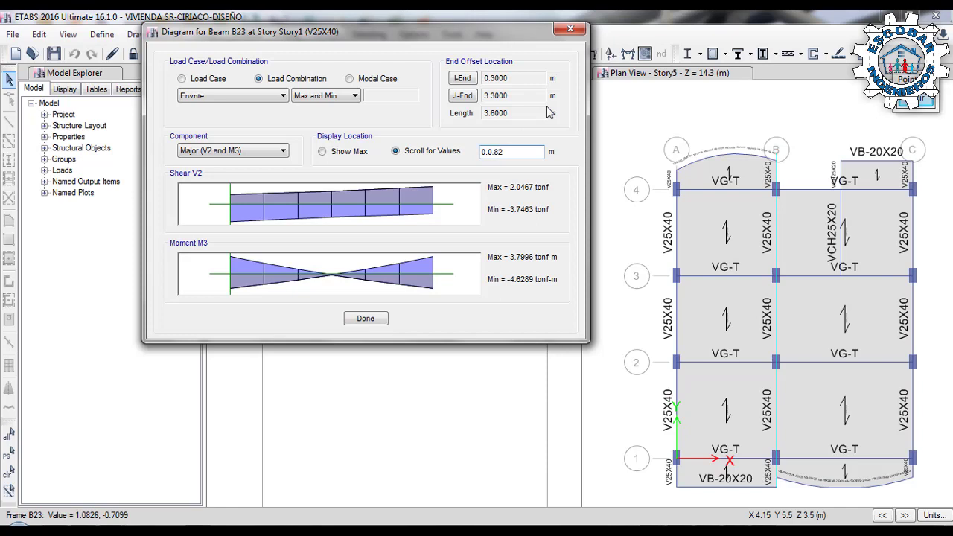
pyautogui.write('2')
pyautogui.press('Return')
pyautogui.moveTo(436, 201)
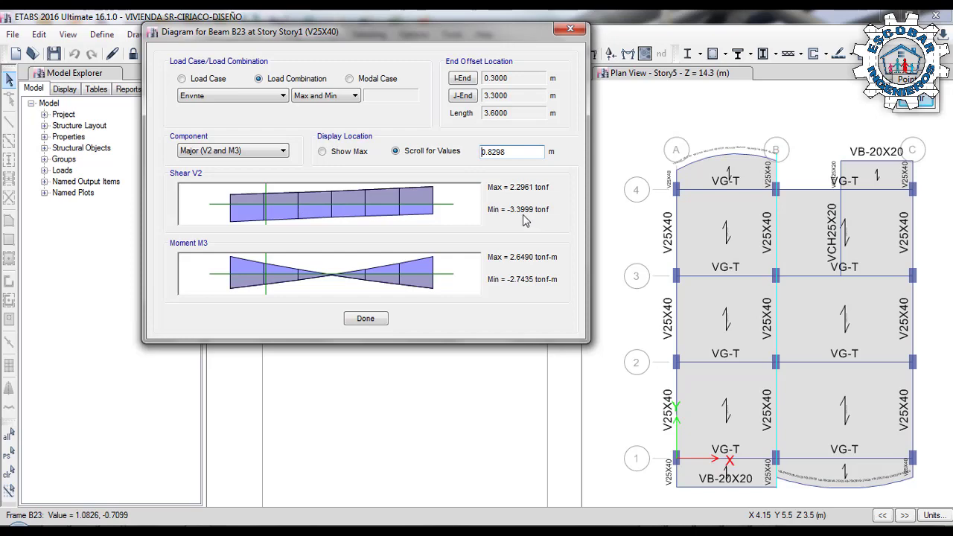
pyautogui.hotkey('alt', 'Tab')
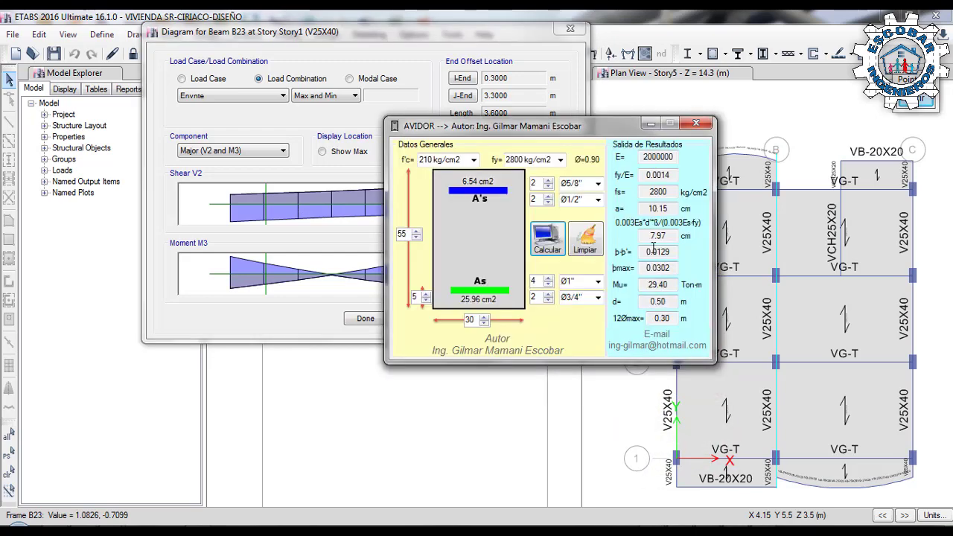
pyautogui.hotkey('alt', 'Tab')
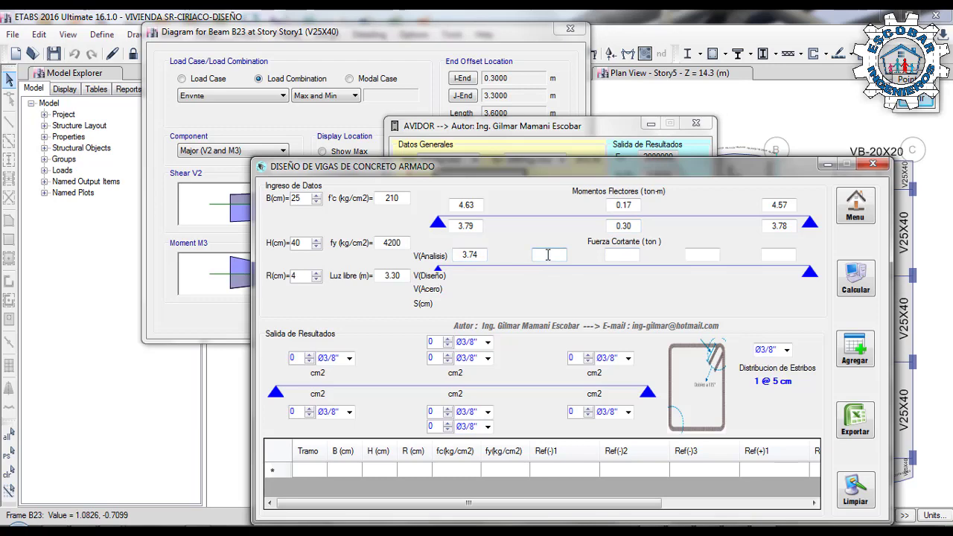
pyautogui.click(417, 30)
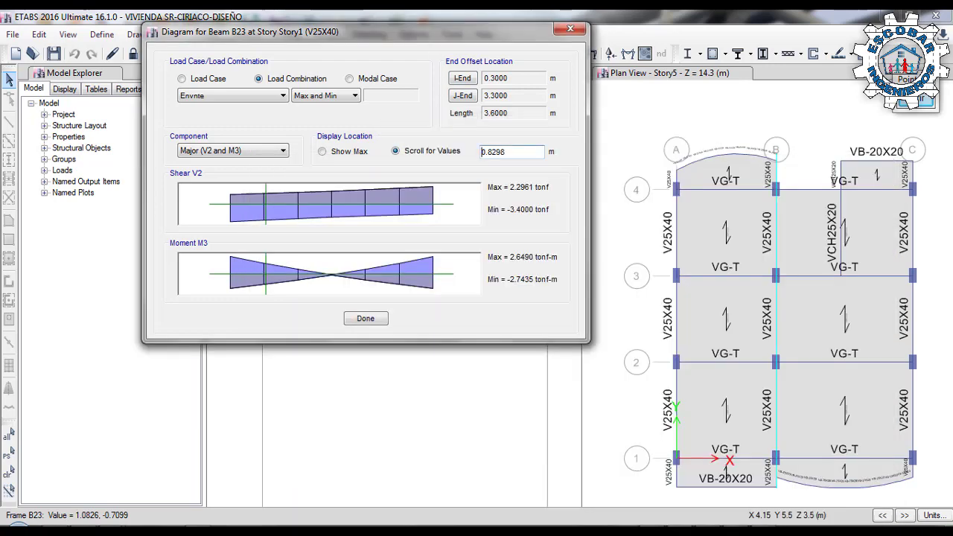
# Double the quarter-span distance in the calculator, read the diagram at about 1.65 m and enter 2.86 ton as the midspan shear.
pyautogui.hotkey('alt', 'Tab')
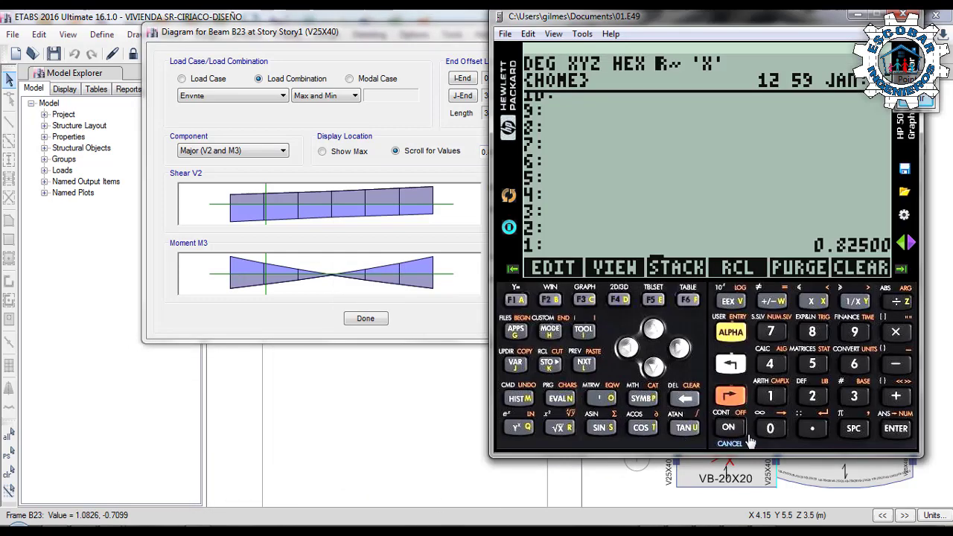
pyautogui.write('2*')
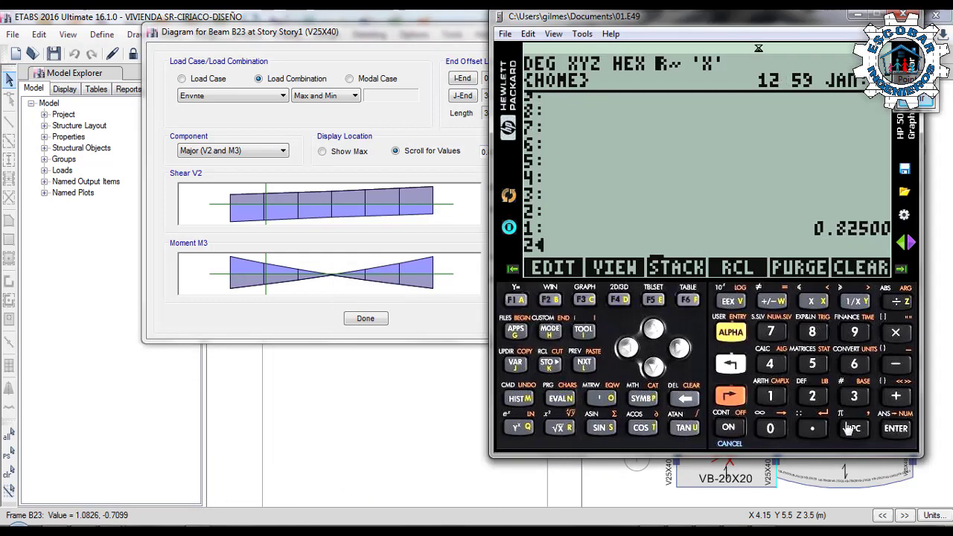
pyautogui.click(334, 12)
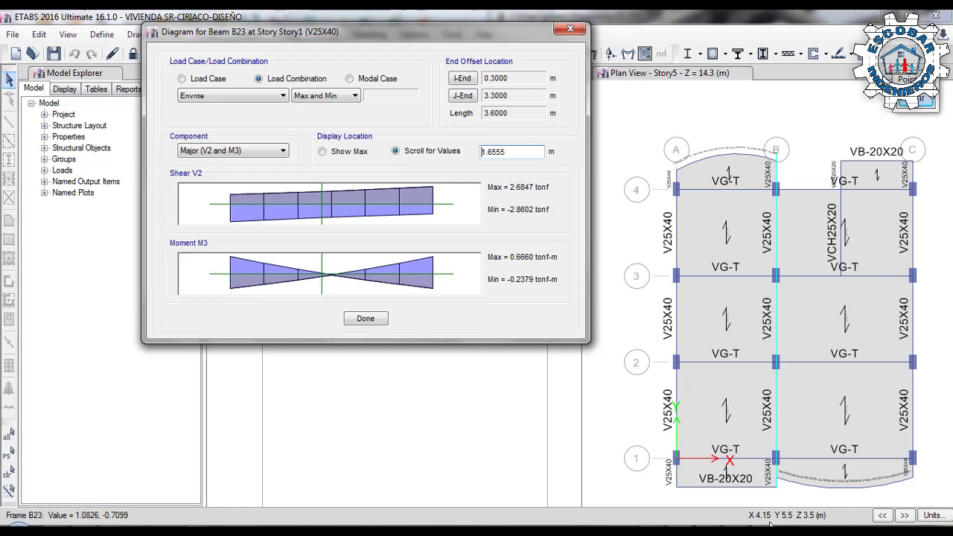
pyautogui.click(476, 532)
pyautogui.click(627, 255)
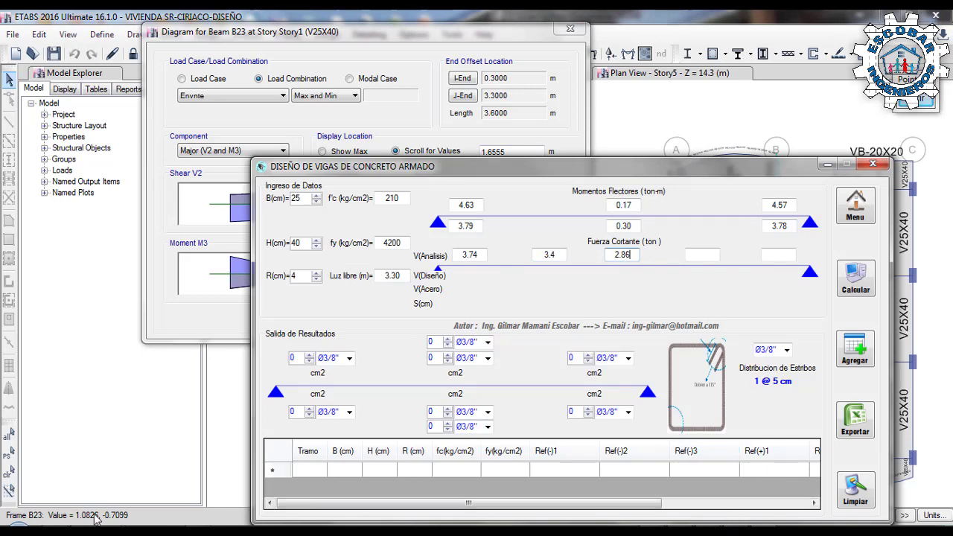
# Add 0.82 to the midspan distance, read the diagram at about 2.47 m and enter 3.18 ton as the three-quarter-point shear.
pyautogui.click(542, 528)
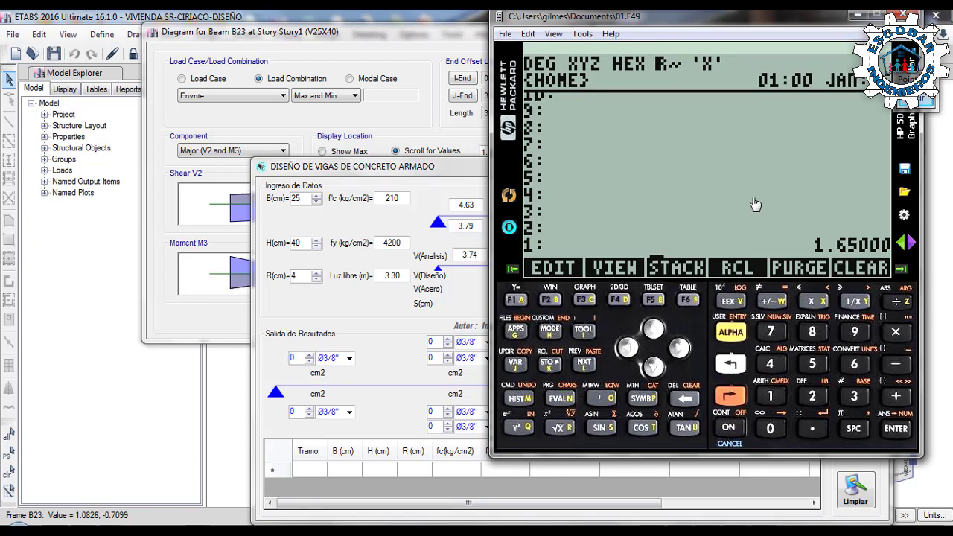
pyautogui.write('.82')
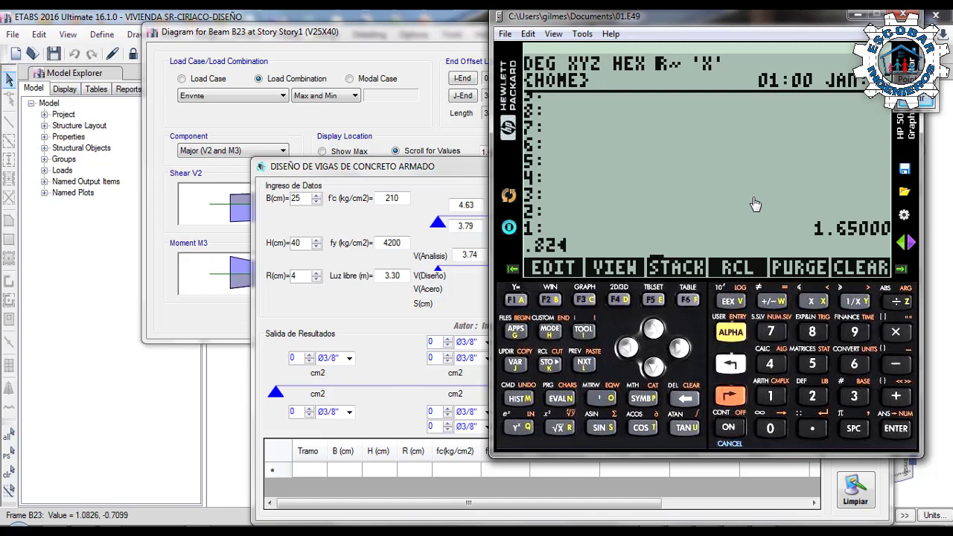
pyautogui.press('+')
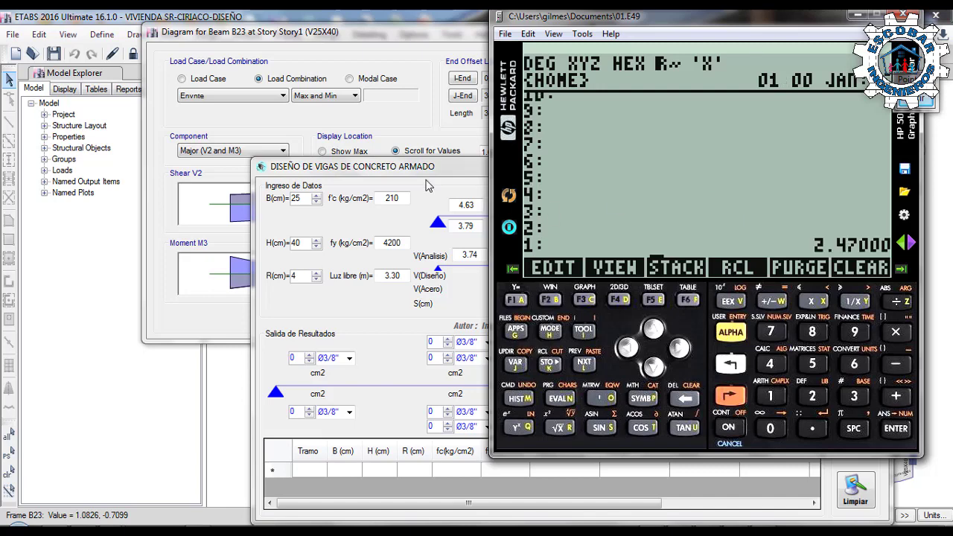
pyautogui.click(382, 32)
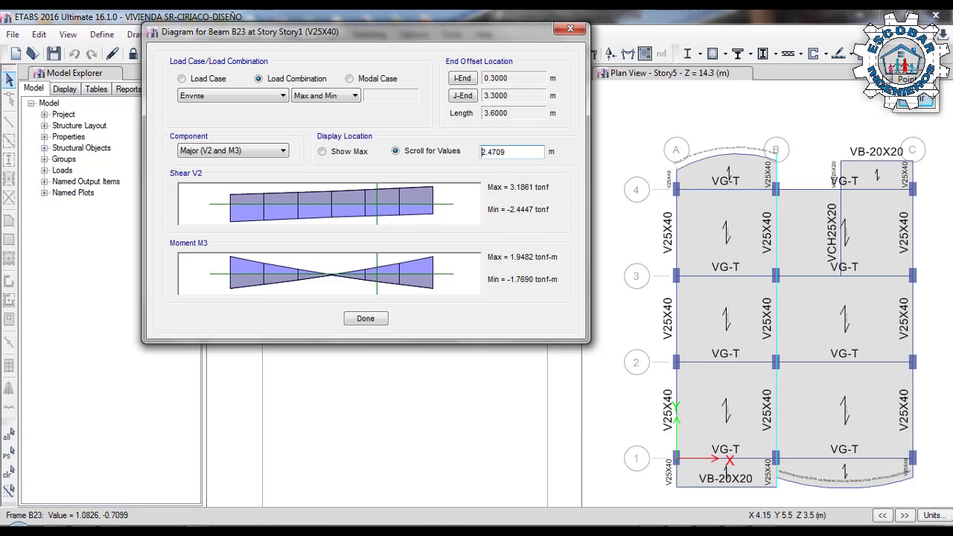
pyautogui.click(788, 532)
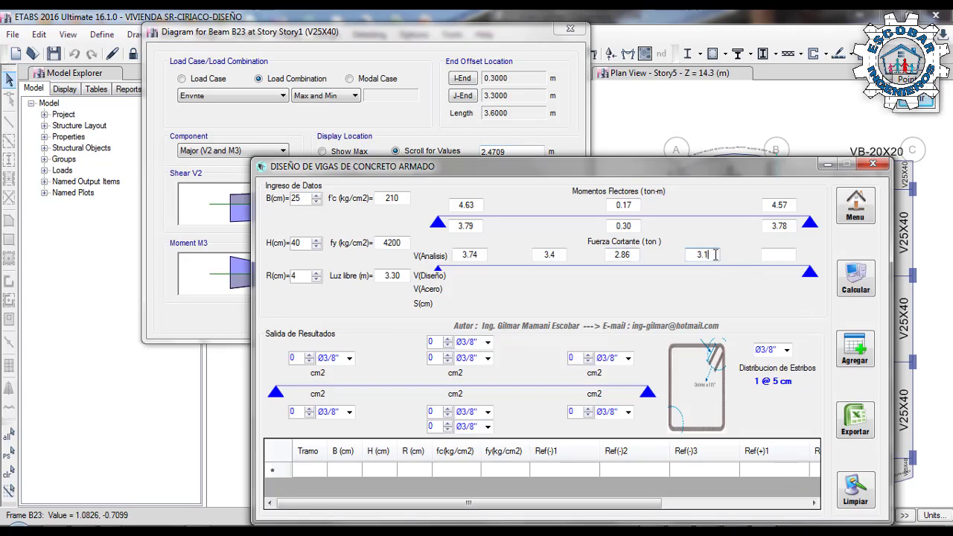
# Read the diagram at the beam's right end, enter 3.73 ton as the shear there and calculate the beam design.
pyautogui.click(583, 112)
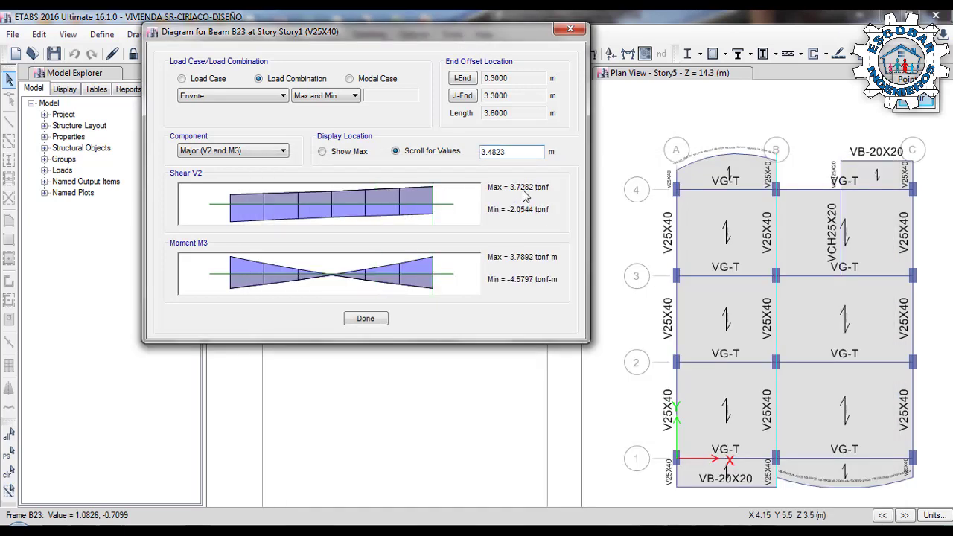
pyautogui.hotkey('alt', 'Tab')
pyautogui.write('3.18')
pyautogui.click(771, 253)
pyautogui.write('3.73')
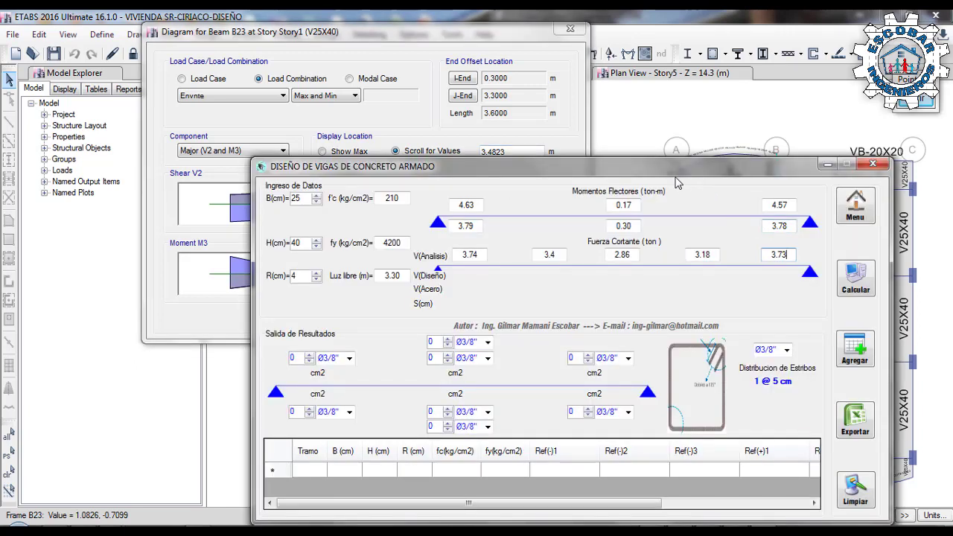
pyautogui.moveTo(643, 166); pyautogui.dragTo(484, 73)
pyautogui.click(700, 193)
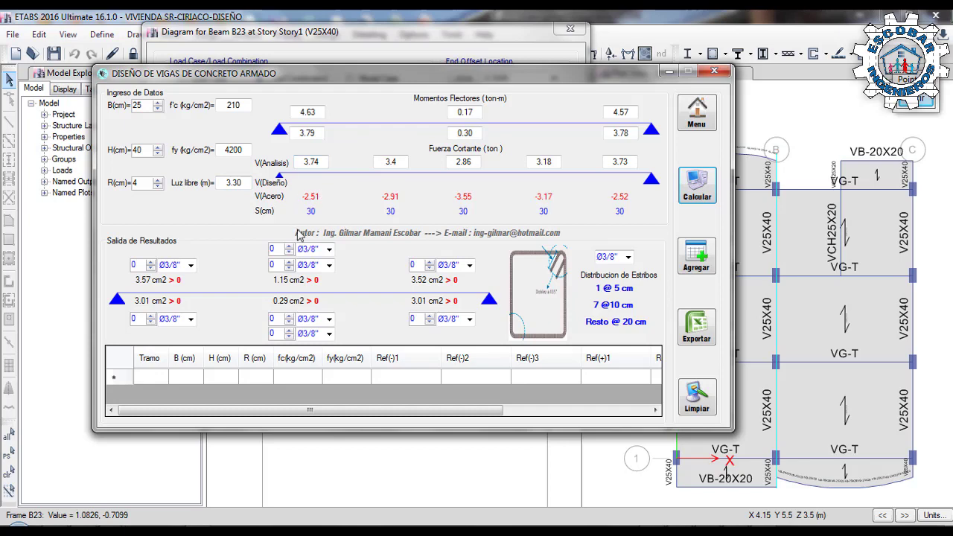
# Close the beam diagram, review the concrete frame design load combinations in ETABS and run the concrete frame design.
pyautogui.click(654, 16)
pyautogui.click(570, 28)
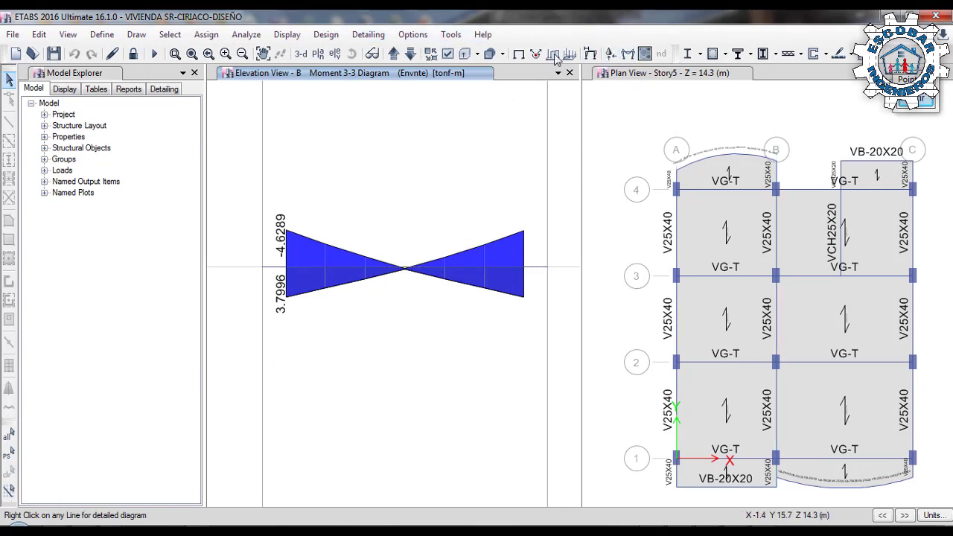
pyautogui.click(339, 38)
pyautogui.moveTo(417, 70)
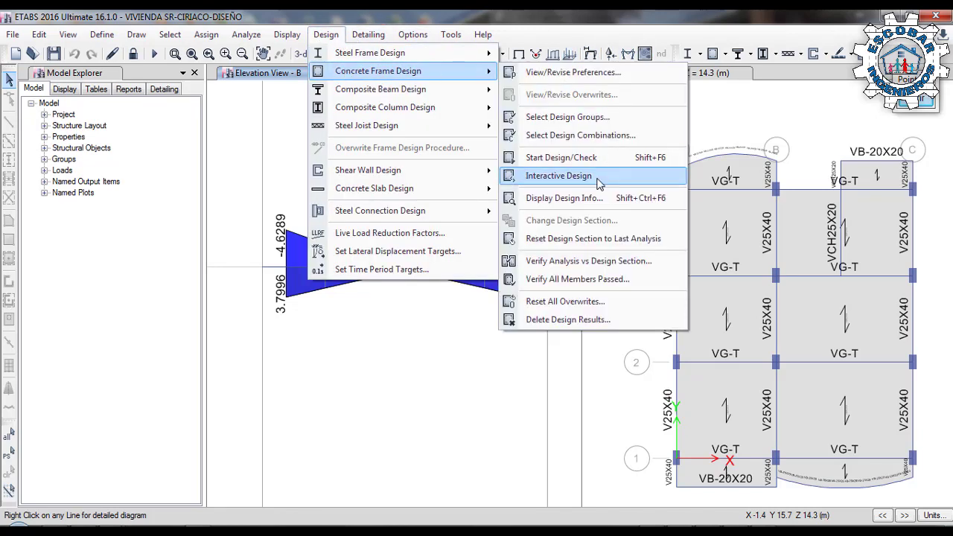
pyautogui.click(573, 135)
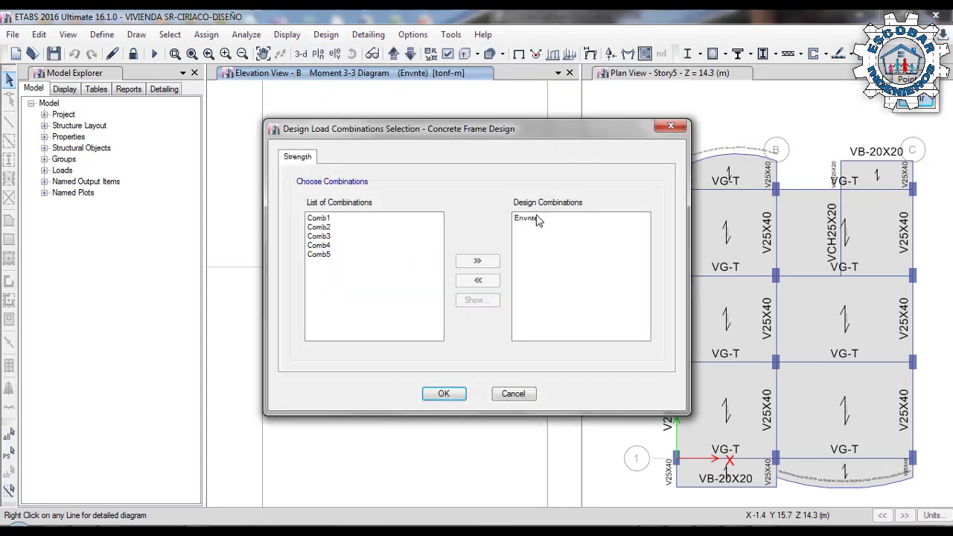
pyautogui.click(671, 126)
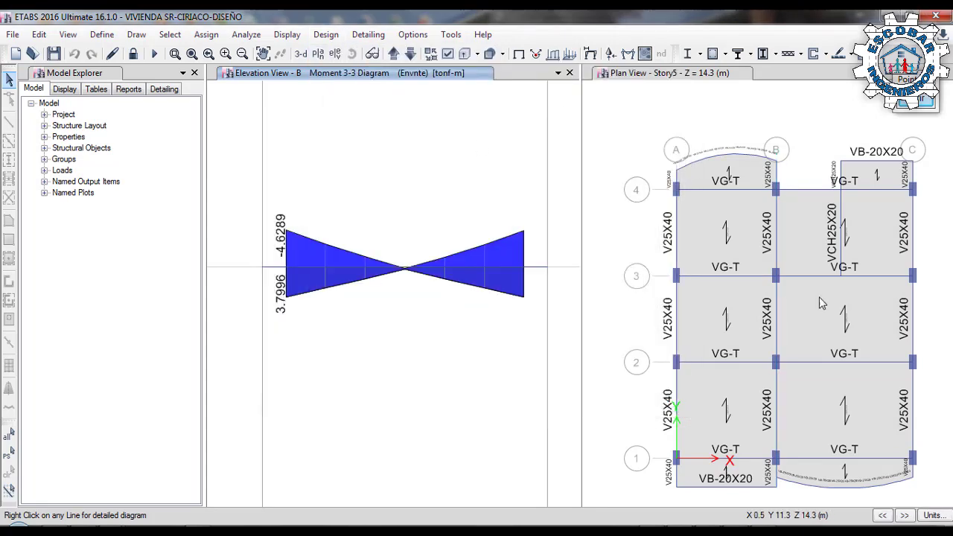
pyautogui.click(714, 54)
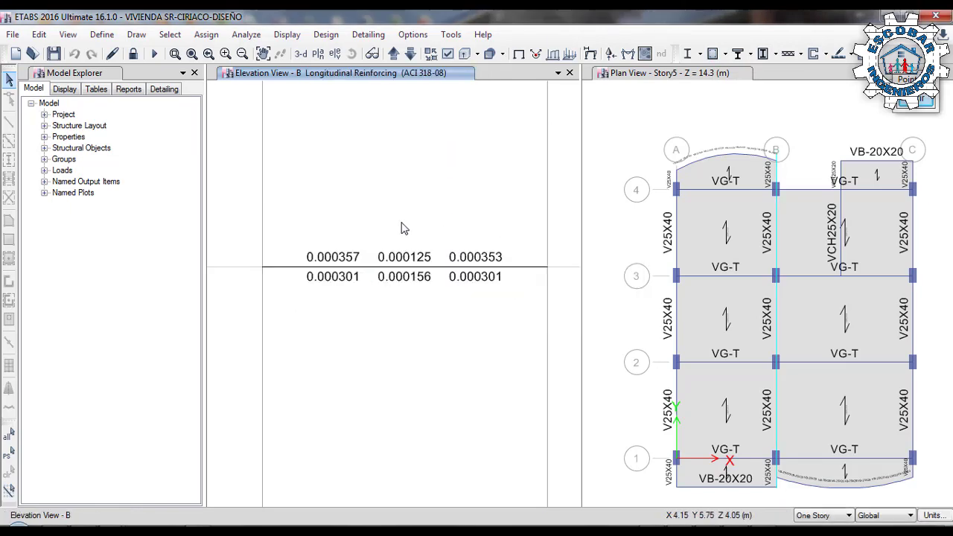
# Set the model's consistent length unit to cm so the longitudinal reinforcing areas are shown in square centimetres.
pyautogui.click(934, 516)
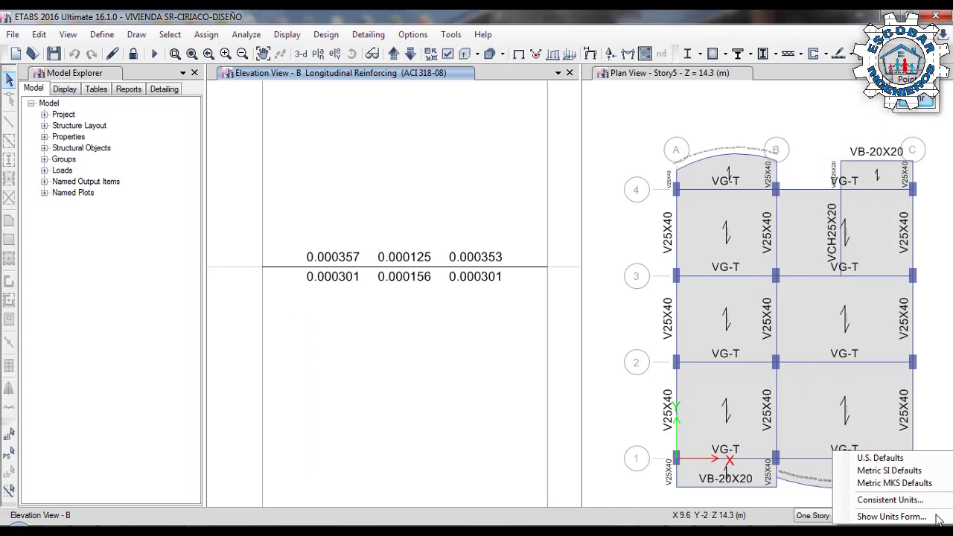
pyautogui.click(911, 501)
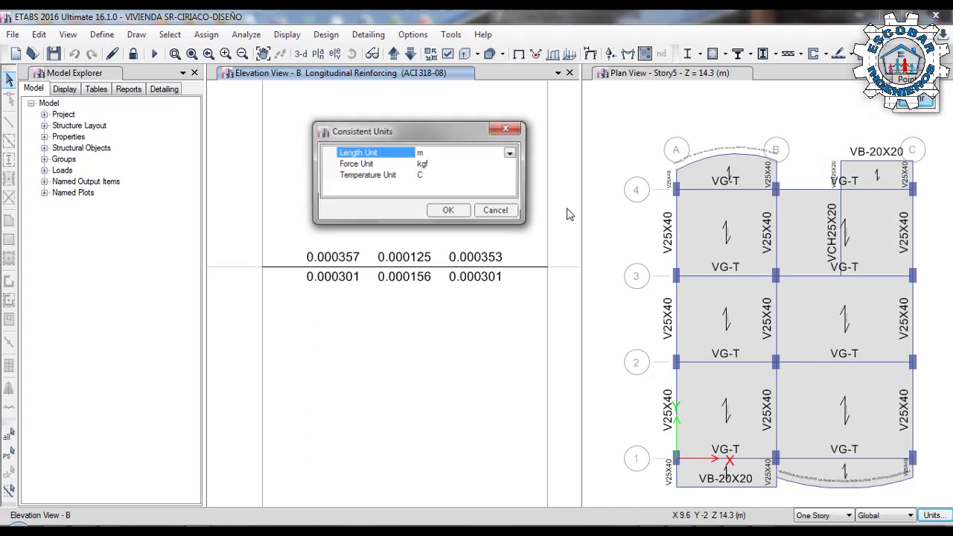
pyautogui.click(511, 153)
pyautogui.click(428, 213)
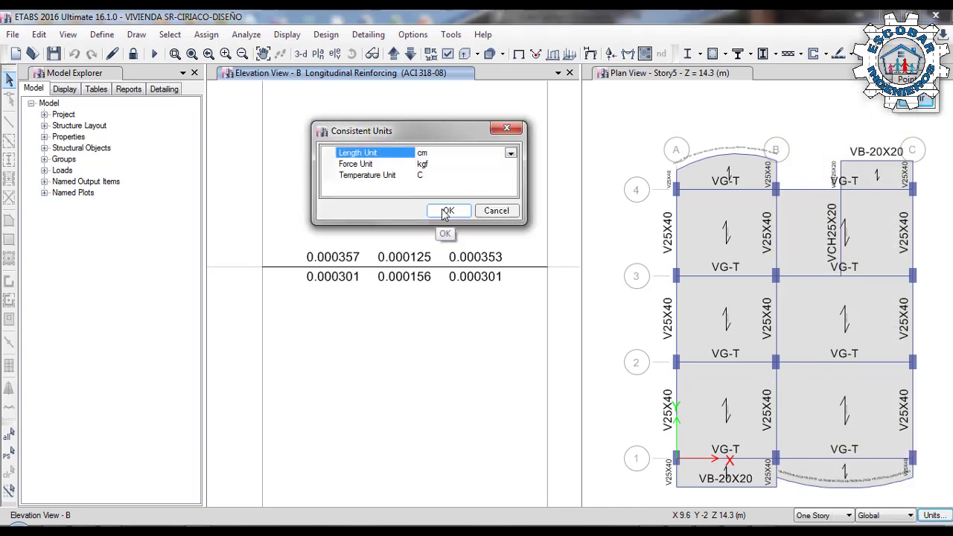
pyautogui.click(447, 210)
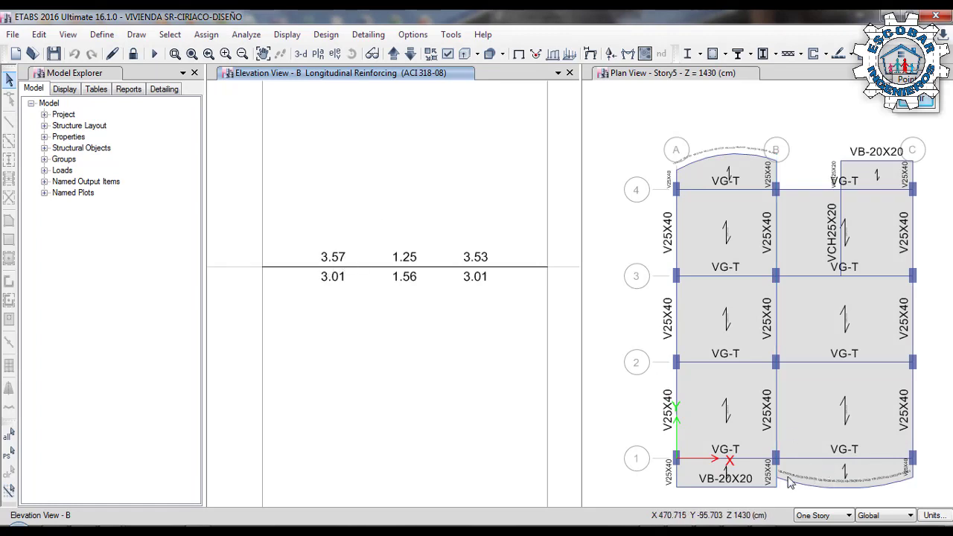
# Compare the beam program's left-end top and bottom steel areas with the ETABS values, marking each pair with a red arrow.
pyautogui.hotkey('alt', 'Tab')
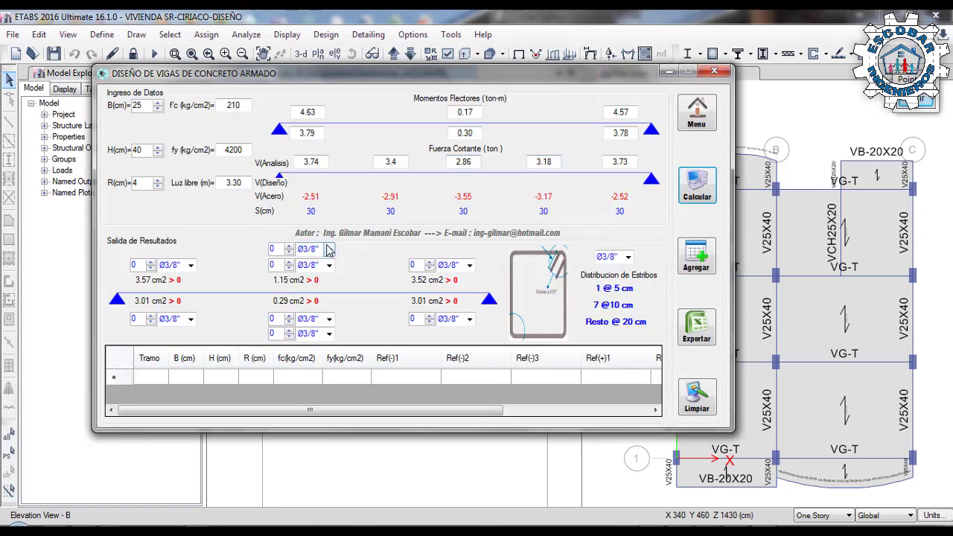
pyautogui.moveTo(333, 82); pyautogui.dragTo(685, 52)
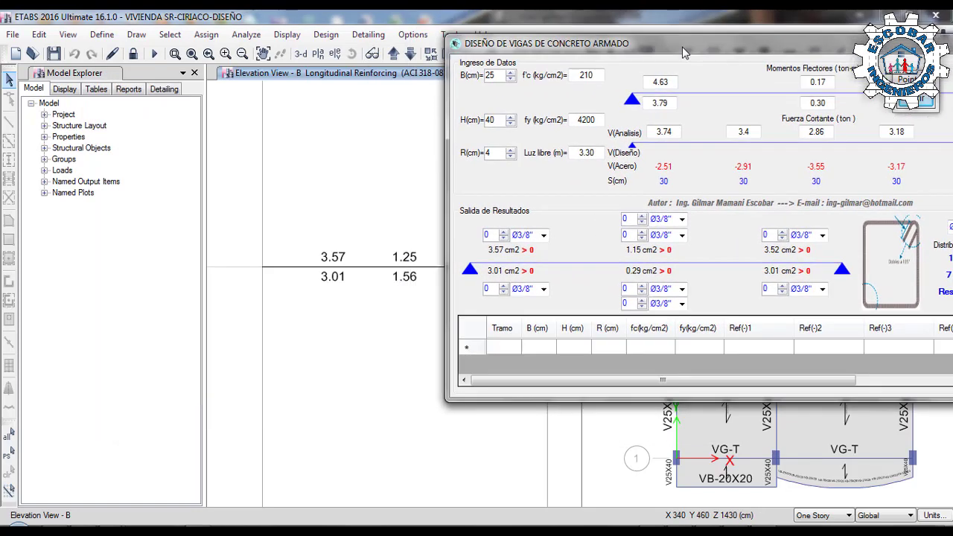
pyautogui.click(924, 104)
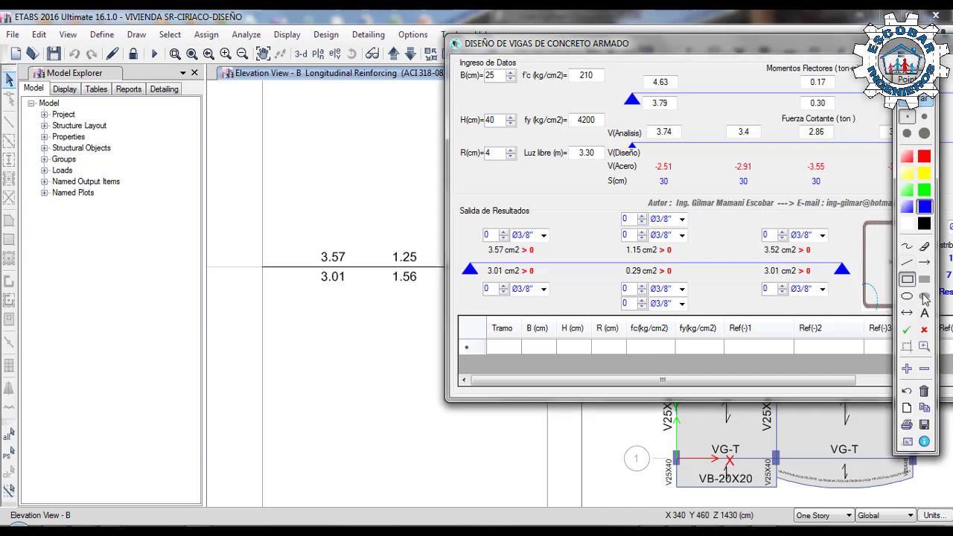
pyautogui.click(924, 262)
pyautogui.click(926, 158)
pyautogui.moveTo(488, 253); pyautogui.dragTo(346, 259)
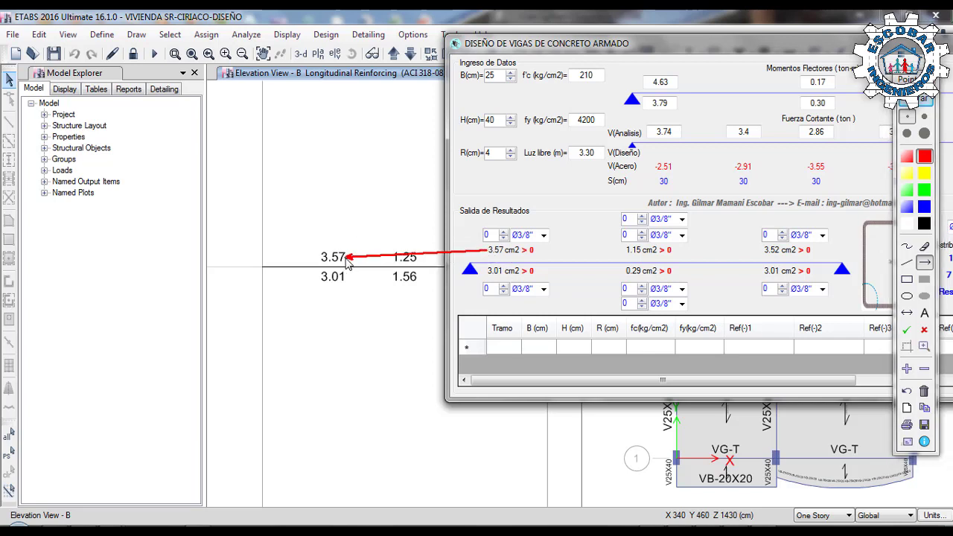
pyautogui.moveTo(487, 275)
pyautogui.mouseDown()
pyautogui.moveTo(362, 292)
pyautogui.moveTo(347, 277)
pyautogui.mouseUp()
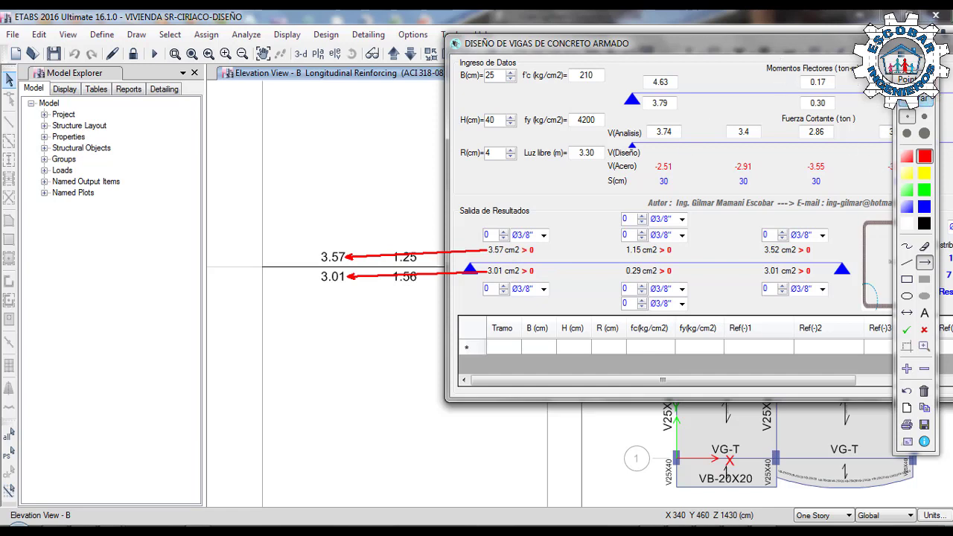
pyautogui.click(922, 98)
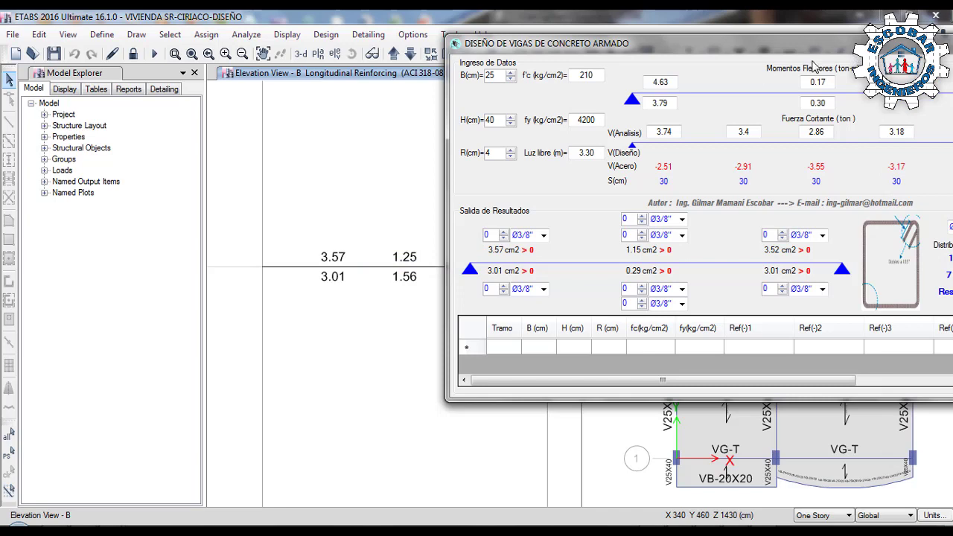
# Open the flexural design details of the V25X40 beam at station 130 and examine its required rebar and design moments.
pyautogui.click(365, 138)
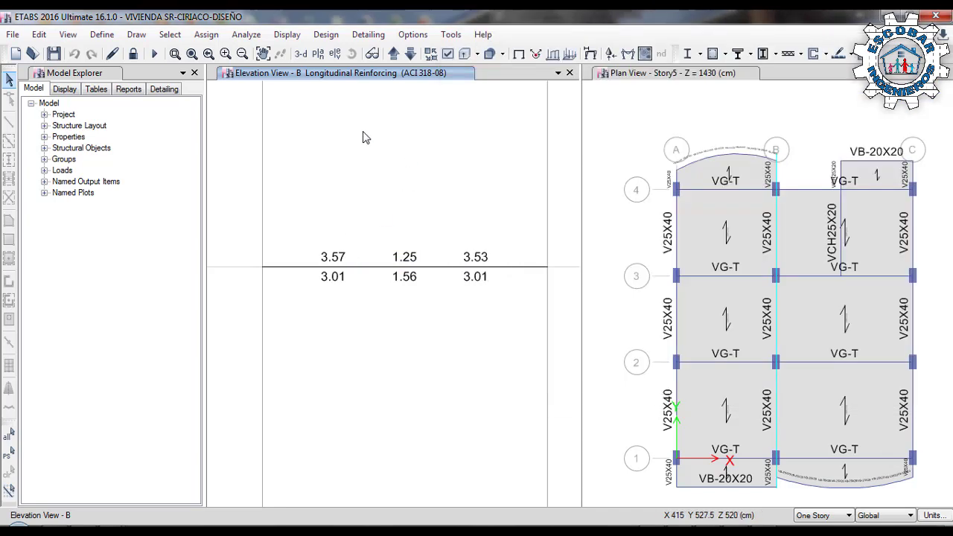
pyautogui.click(411, 274)
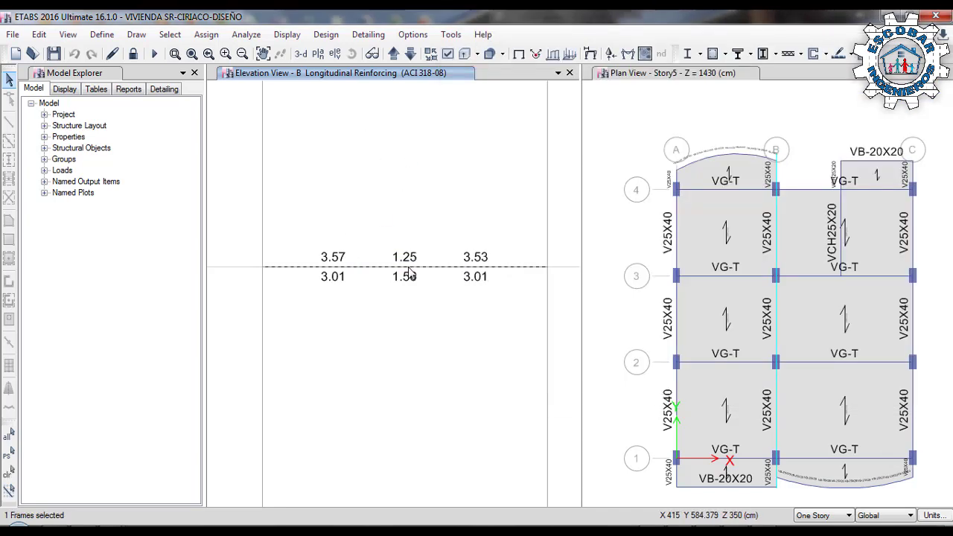
pyautogui.rightClick(410, 274)
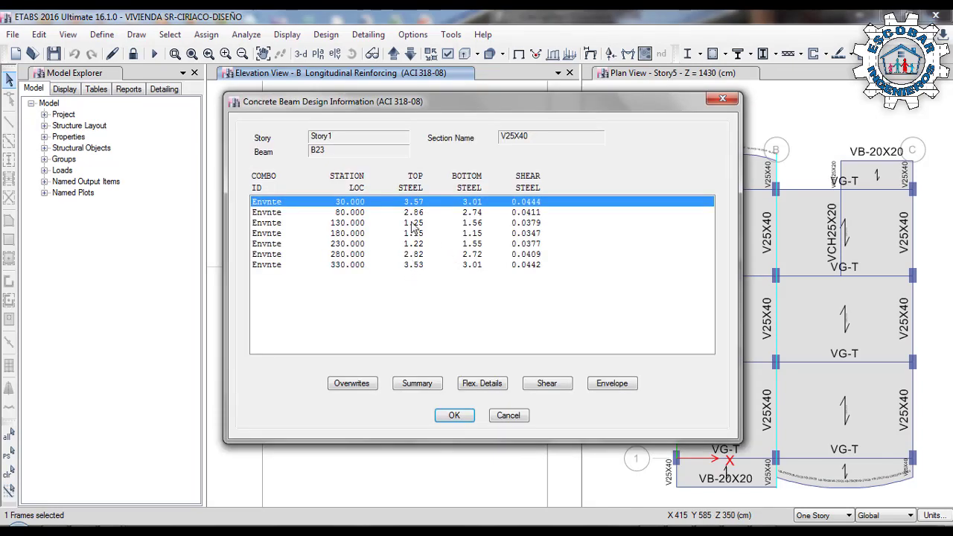
pyautogui.click(414, 223)
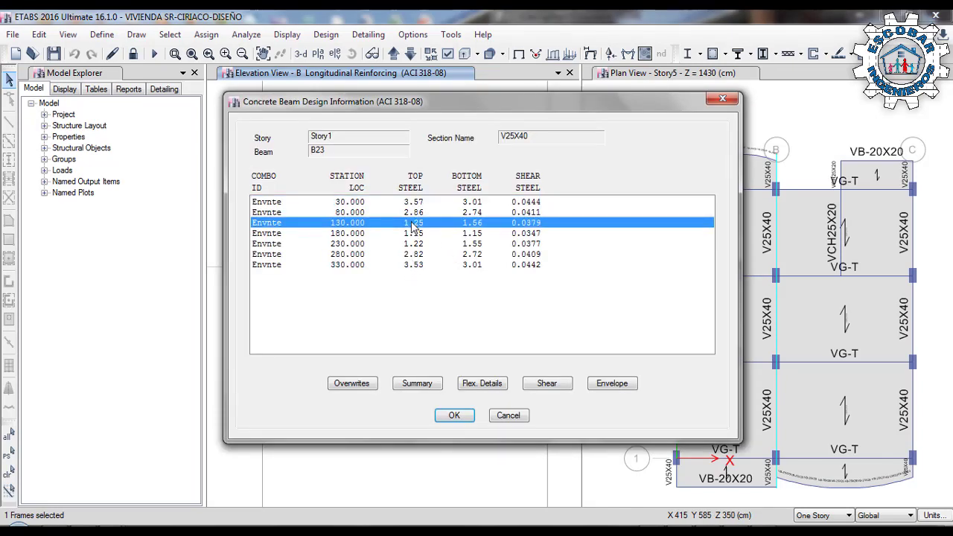
pyautogui.click(480, 384)
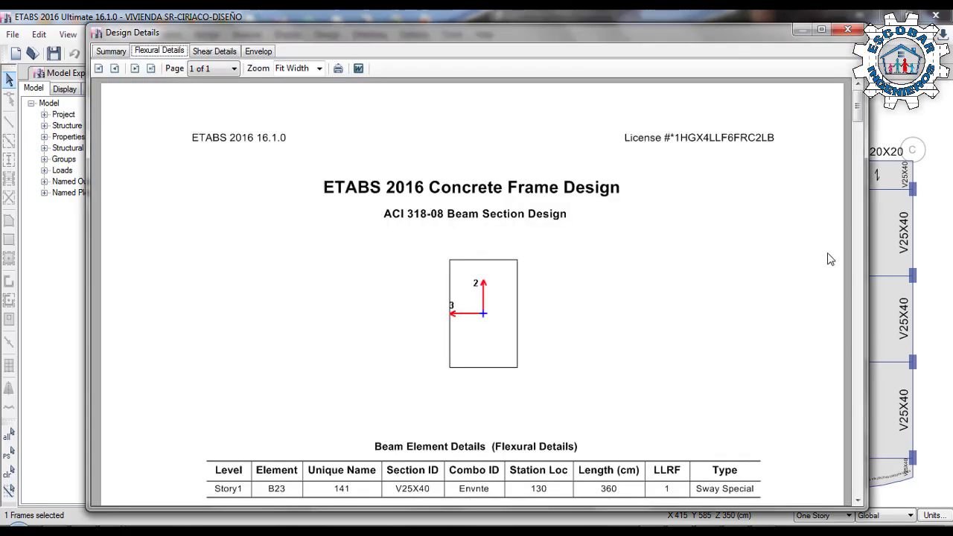
pyautogui.moveTo(859, 119); pyautogui.dragTo(854, 328)
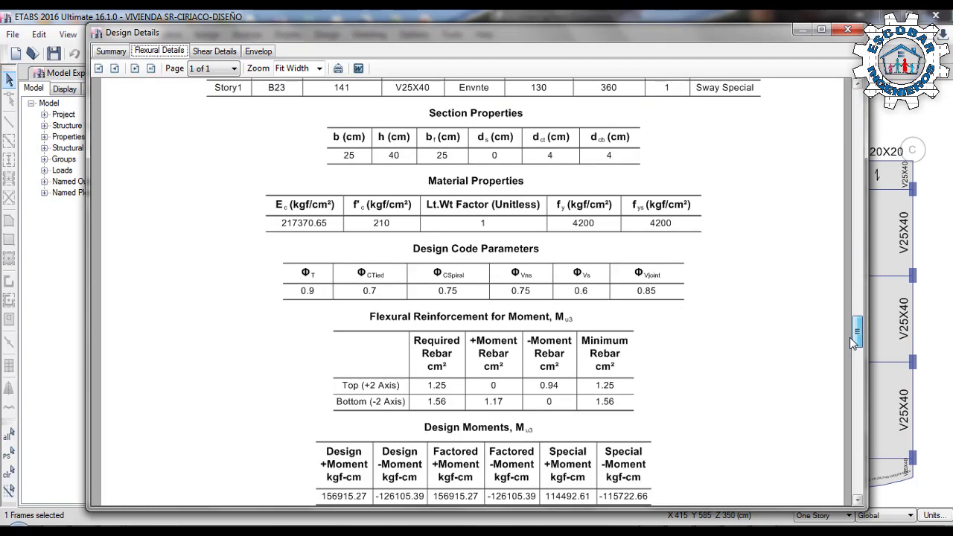
pyautogui.moveTo(855, 342); pyautogui.dragTo(856, 384)
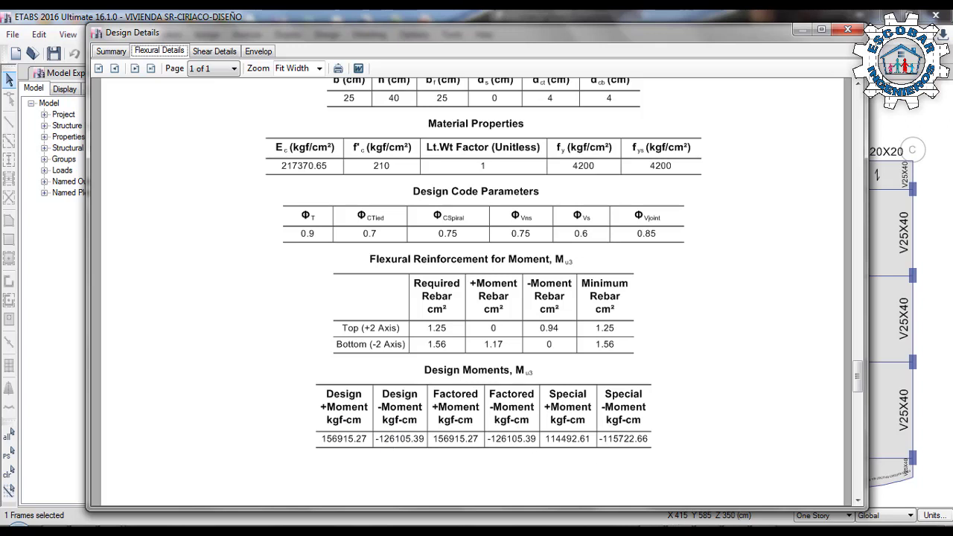
# Enter 1.26 ton-m as the upper midspan moment in the beam program and close the ETABS beam design details.
pyautogui.click(462, 532)
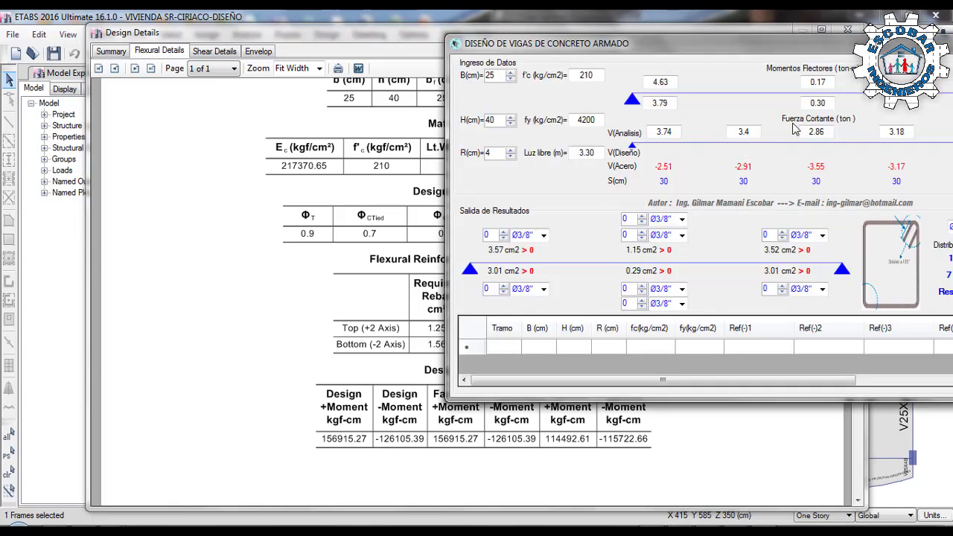
pyautogui.moveTo(828, 84); pyautogui.dragTo(791, 91)
pyautogui.click(370, 30)
pyautogui.click(848, 30)
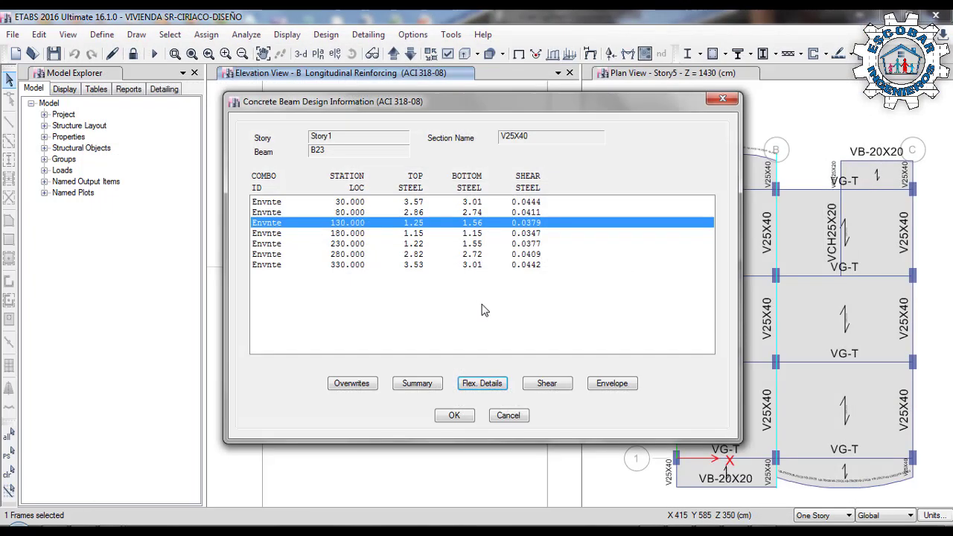
pyautogui.click(722, 99)
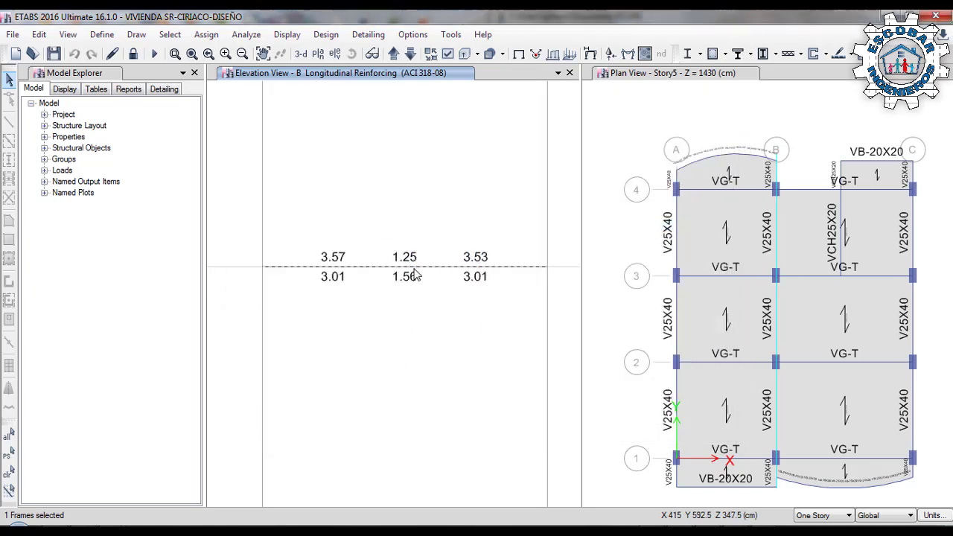
# Reopen the beam's flexural details at station 130 and read the positive design moment.
pyautogui.rightClick(414, 276)
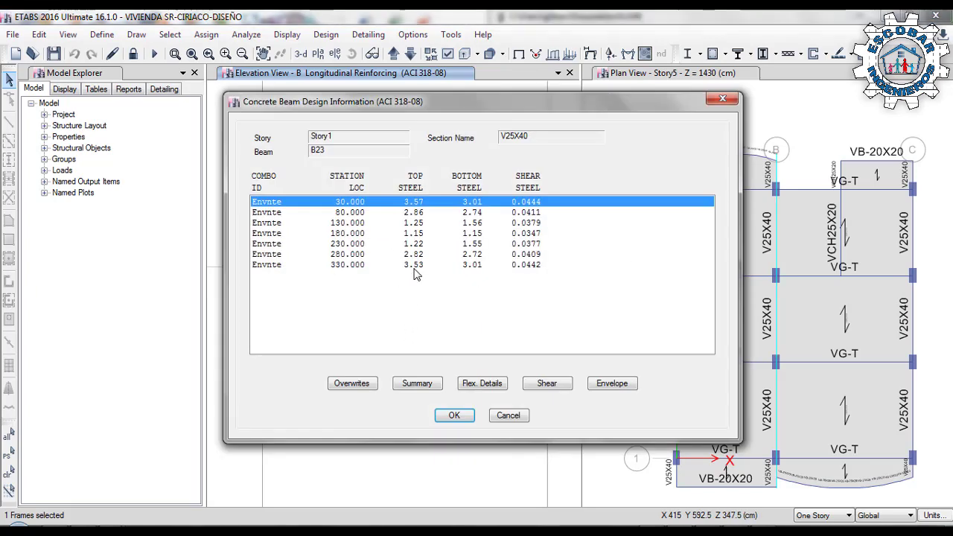
pyautogui.click(464, 223)
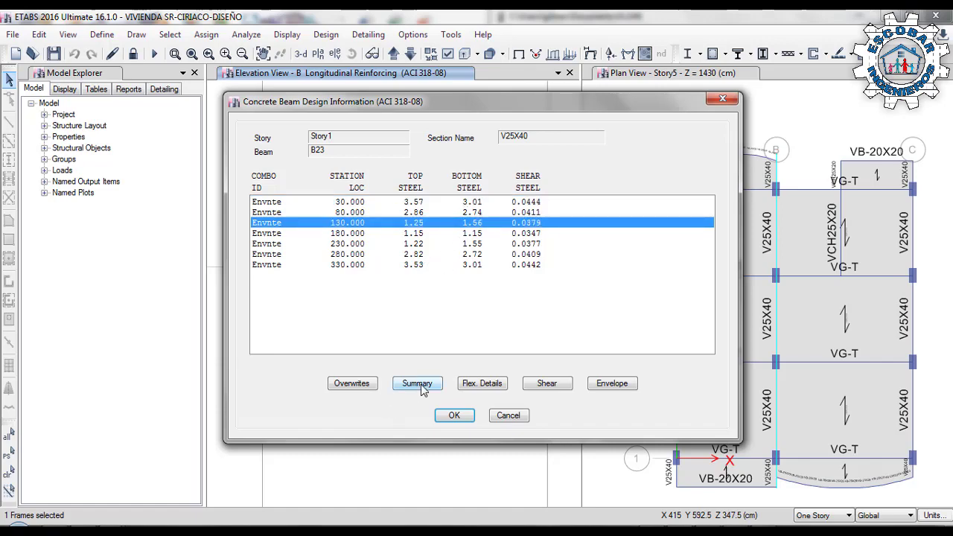
pyautogui.click(470, 384)
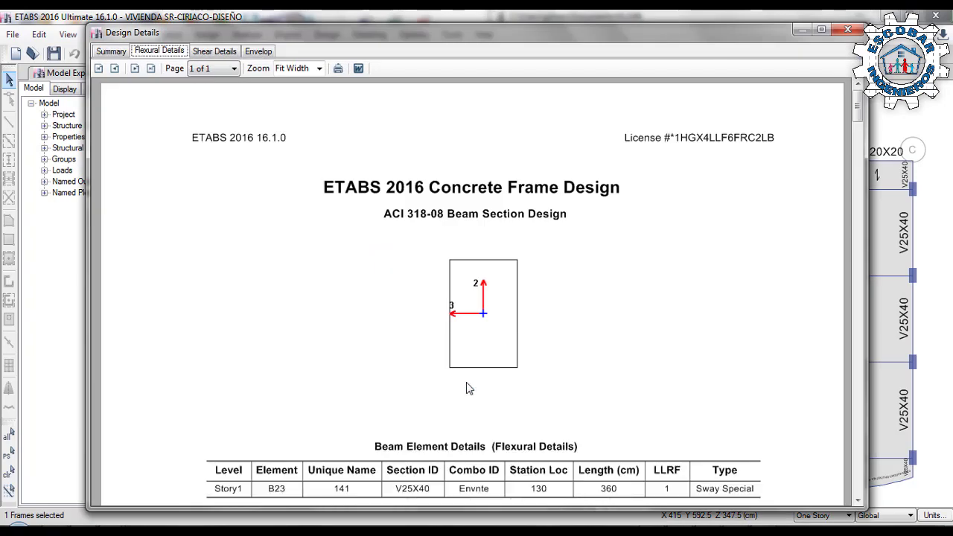
pyautogui.moveTo(856, 123); pyautogui.dragTo(878, 391)
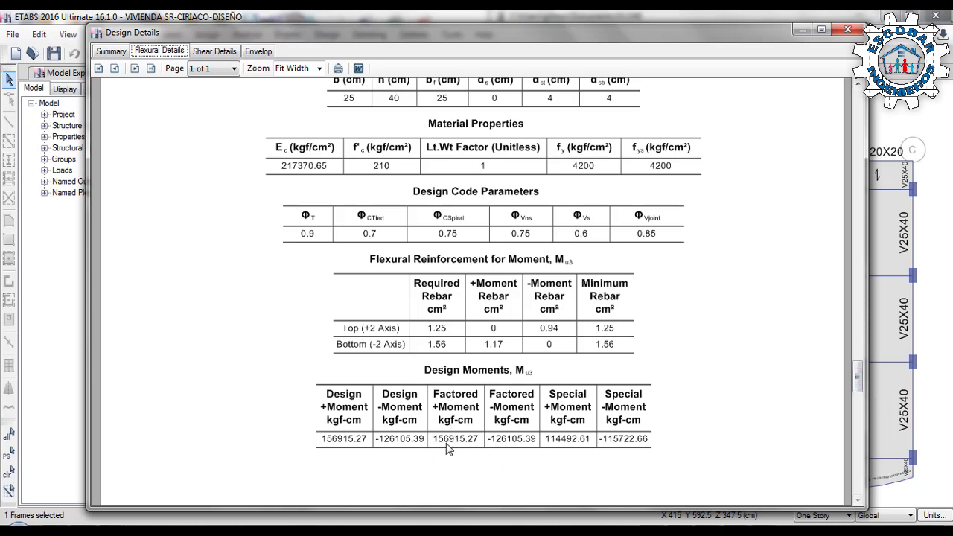
# Enter 1.569 ton-m as the lower midspan moment in the beam program and recalculate the beam design.
pyautogui.hotkey('alt', 'Tab')
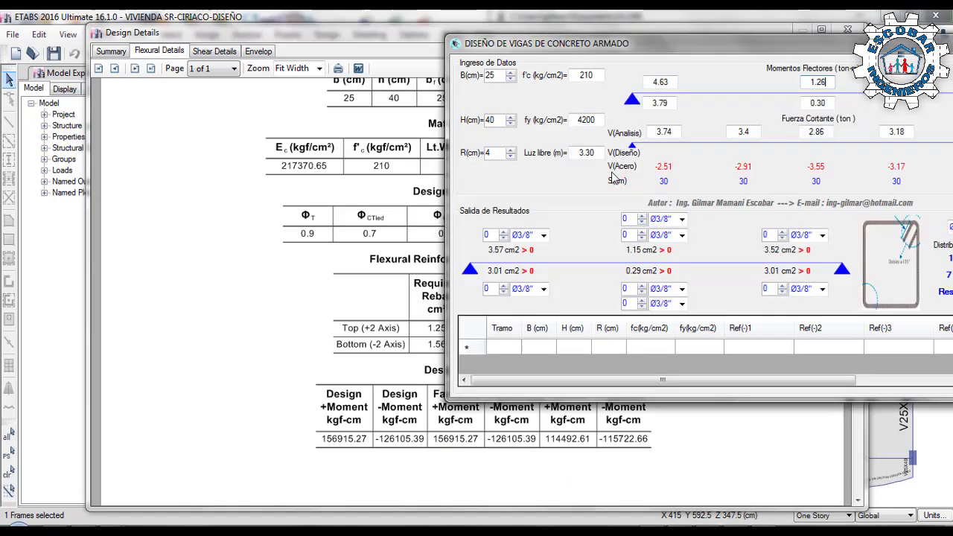
pyautogui.moveTo(825, 103); pyautogui.dragTo(798, 106)
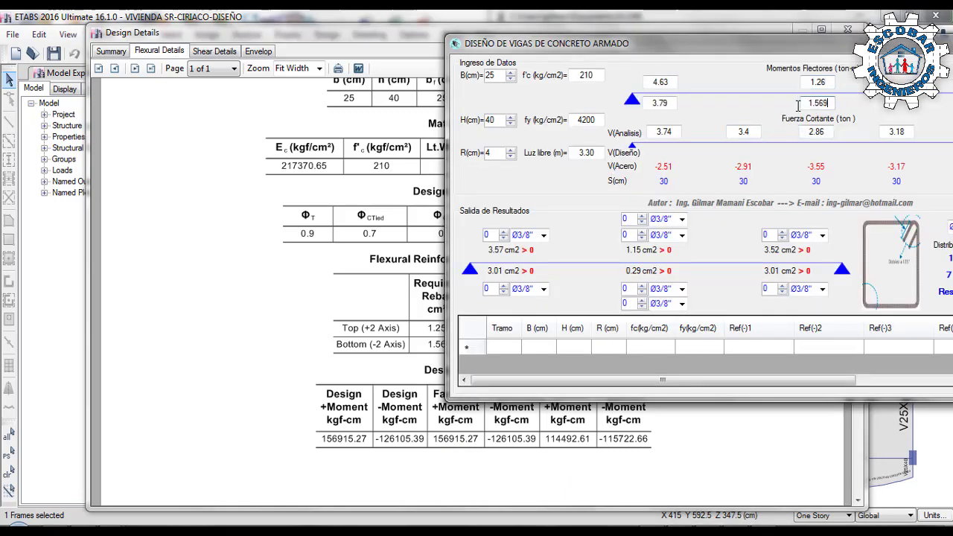
pyautogui.moveTo(767, 48); pyautogui.dragTo(424, 29)
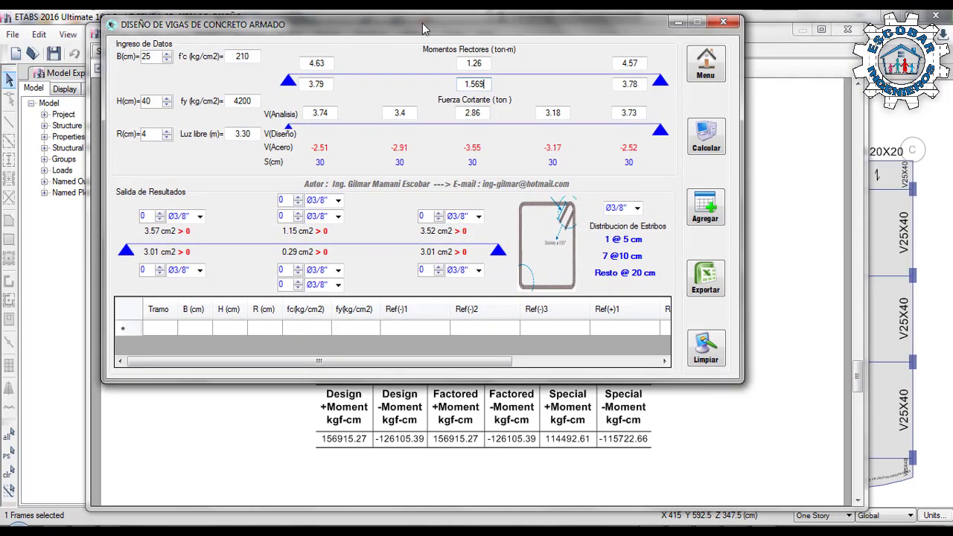
pyautogui.click(706, 147)
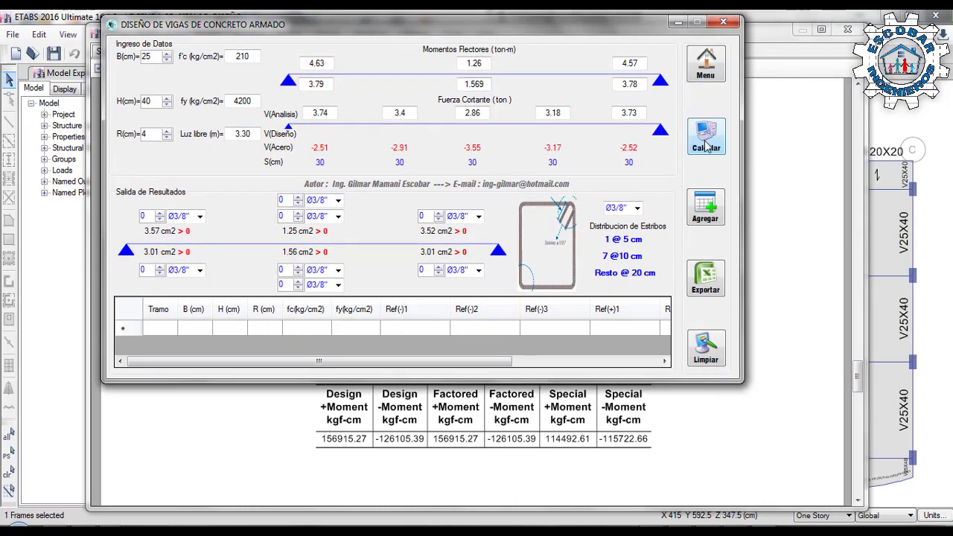
# Close the beam's flexural details and design information, and place the beam program beside the steel areas in the ETABS elevation.
pyautogui.click(846, 30)
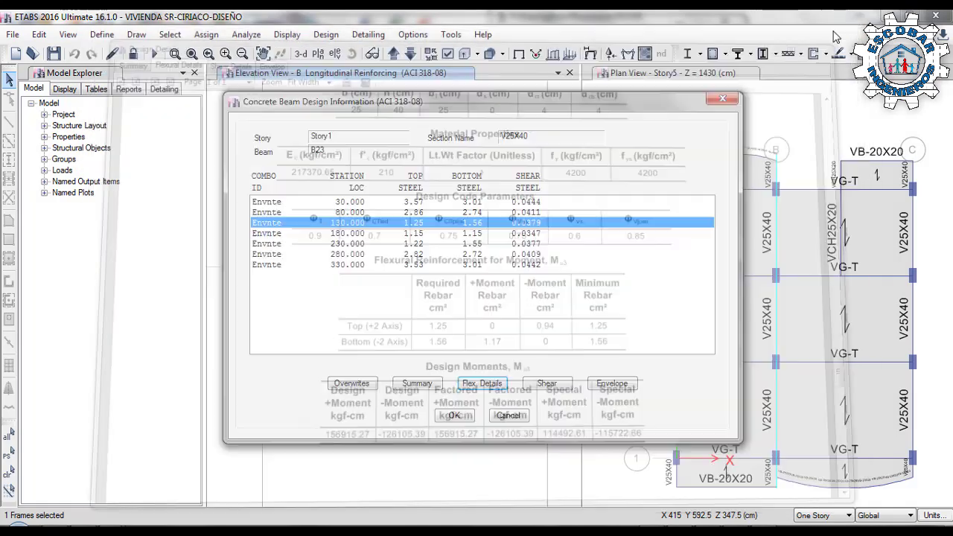
pyautogui.click(721, 101)
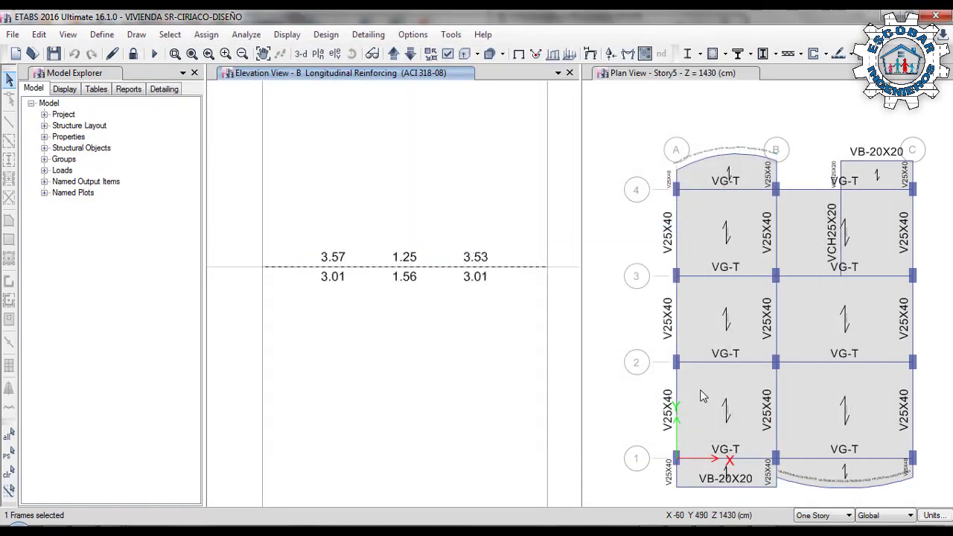
pyautogui.hotkey('alt', 'Tab')
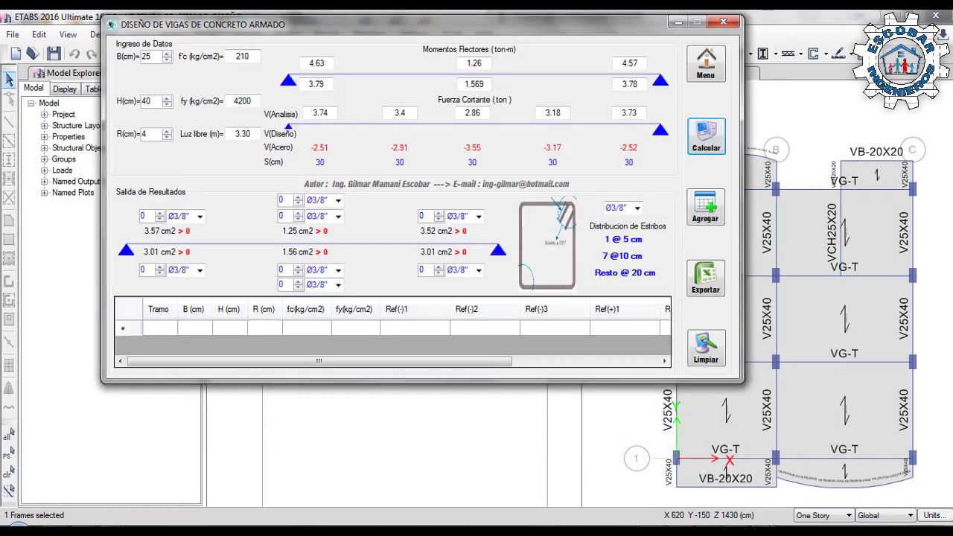
pyautogui.moveTo(447, 30); pyautogui.dragTo(568, 51)
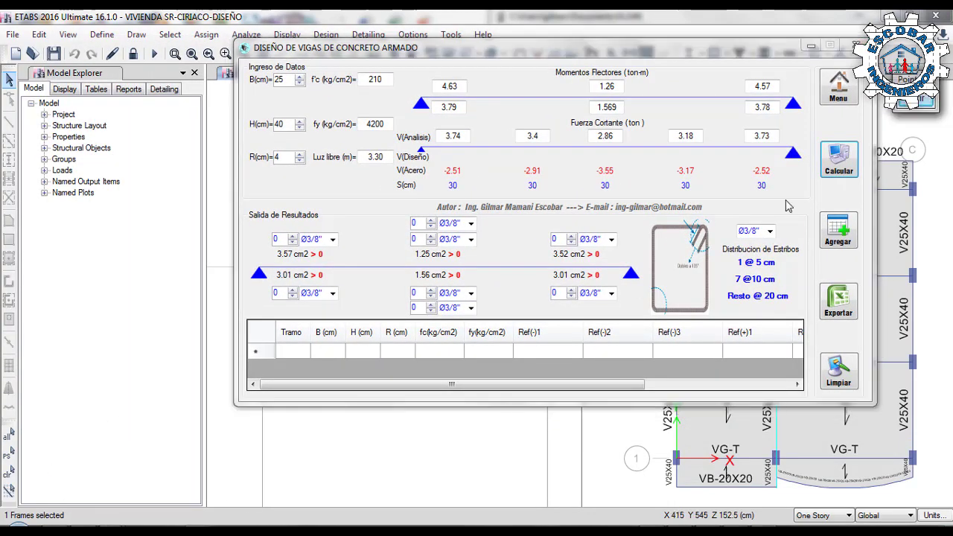
pyautogui.moveTo(759, 52); pyautogui.dragTo(943, 112)
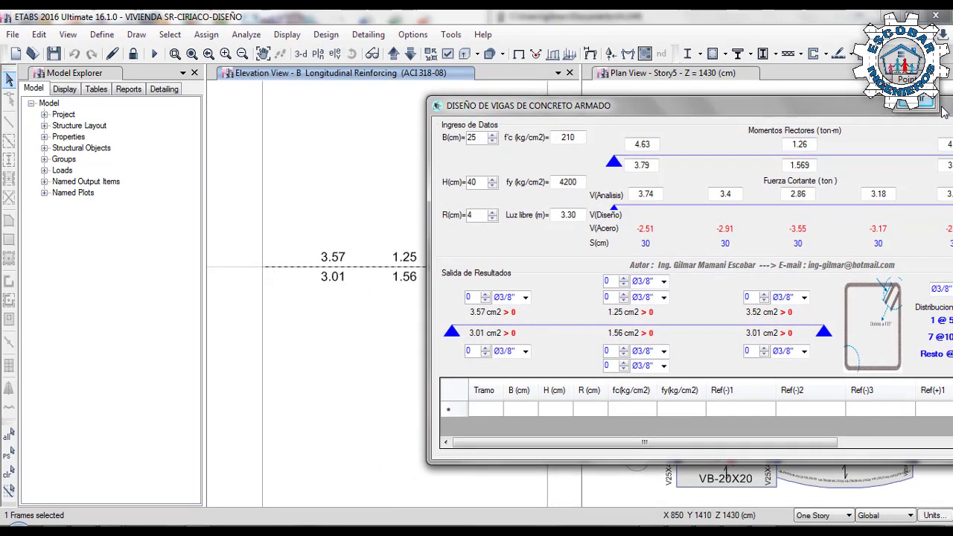
# Compare the upper and lower midspan steel areas of the beam program with the ETABS values using red annotation arrows.
pyautogui.click(925, 102)
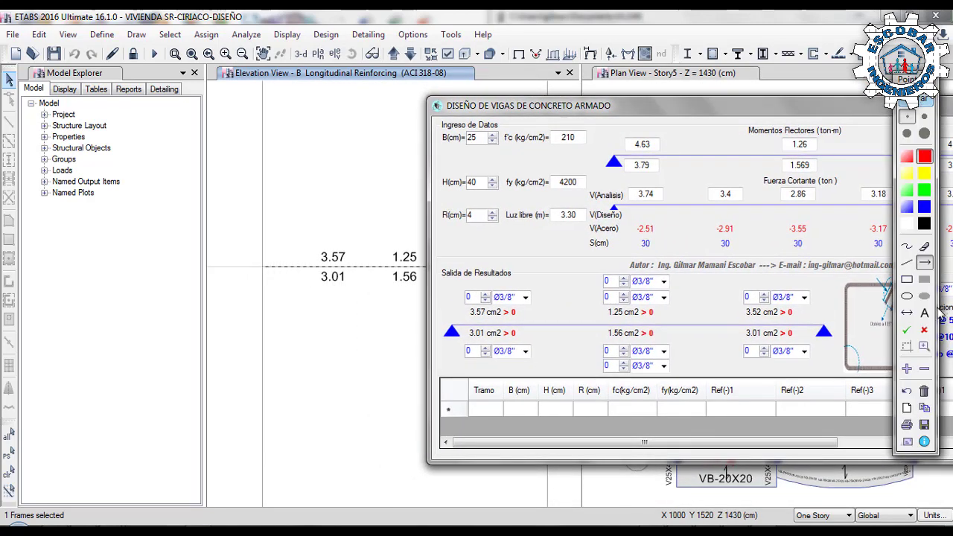
pyautogui.moveTo(606, 313); pyautogui.dragTo(419, 257)
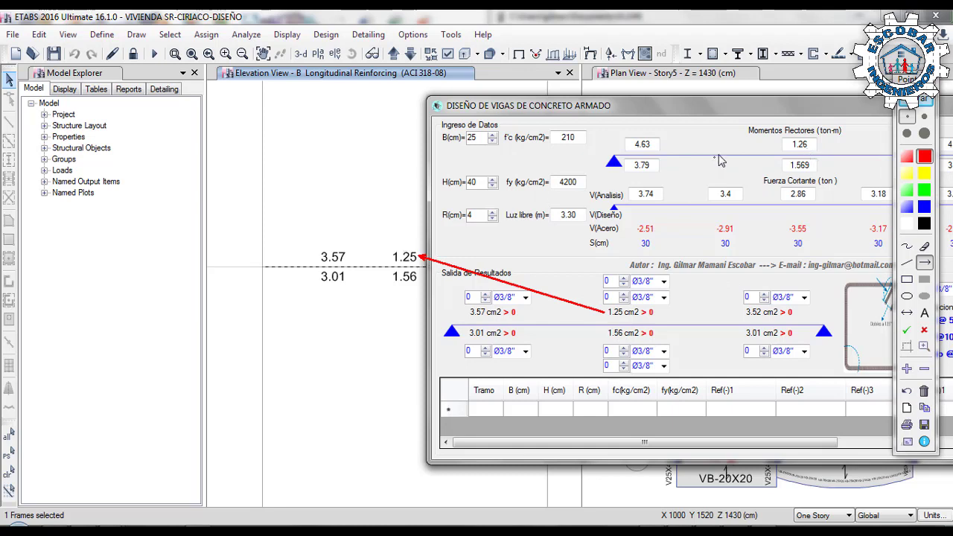
pyautogui.moveTo(605, 333); pyautogui.dragTo(423, 282)
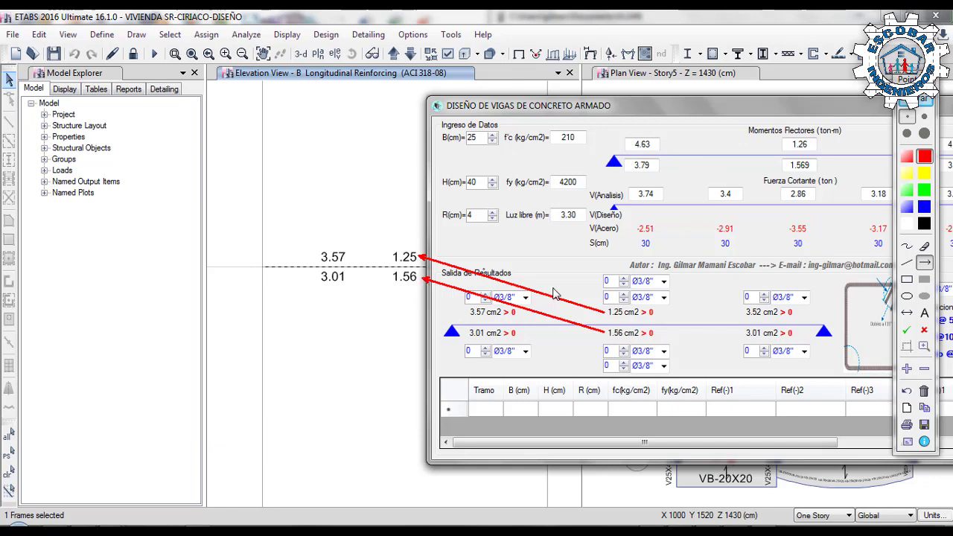
pyautogui.click(932, 101)
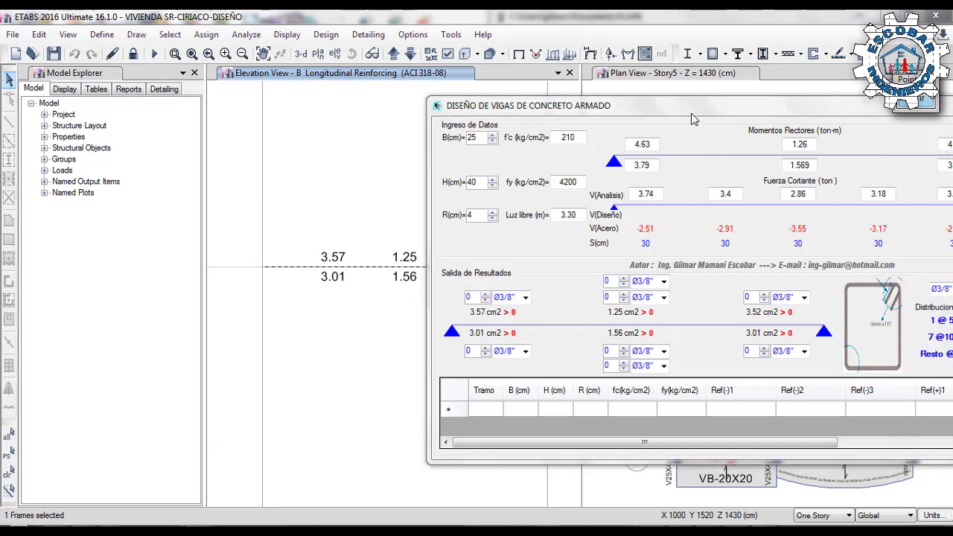
# Compare the right support's upper and lower steel areas with the ETABS values using red arrows, and close the annotation mode.
pyautogui.moveTo(696, 106); pyautogui.dragTo(69, 92)
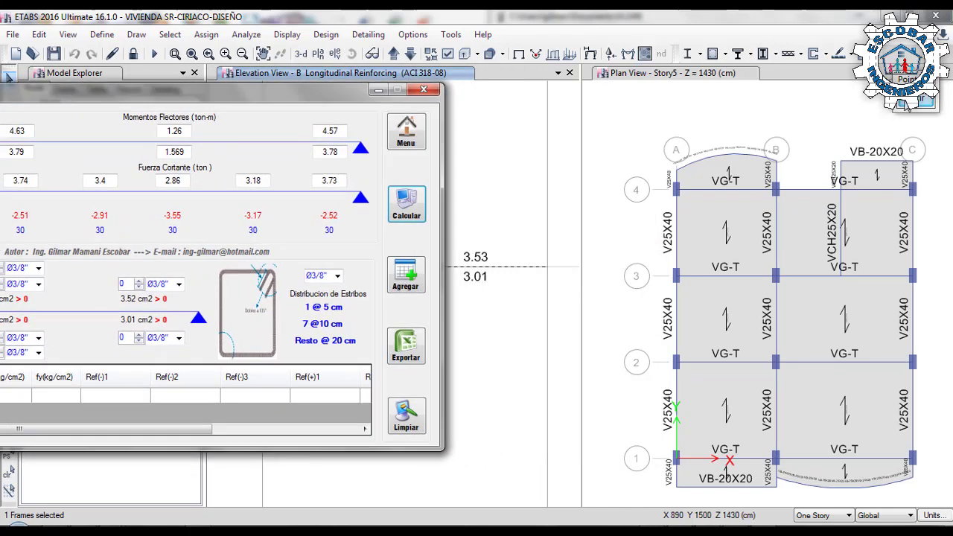
pyautogui.click(904, 104)
pyautogui.moveTo(146, 301); pyautogui.dragTo(462, 259)
pyautogui.moveTo(153, 320)
pyautogui.mouseDown()
pyautogui.moveTo(428, 289)
pyautogui.moveTo(461, 276)
pyautogui.mouseUp()
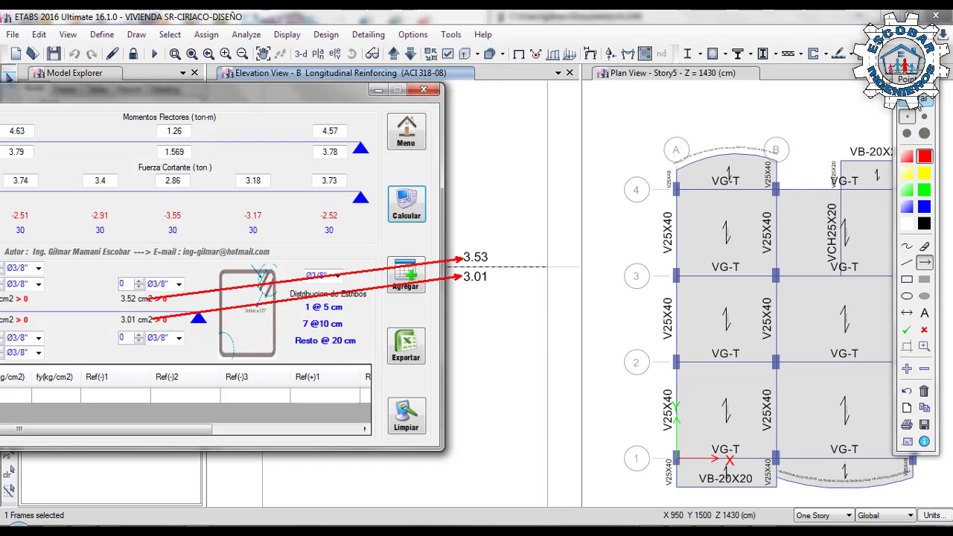
pyautogui.click(919, 105)
# Assign two Ø1/2" continuous bars to both the top and bottom reinforcement in the beam program and recalculate.
pyautogui.moveTo(269, 96); pyautogui.dragTo(683, 67)
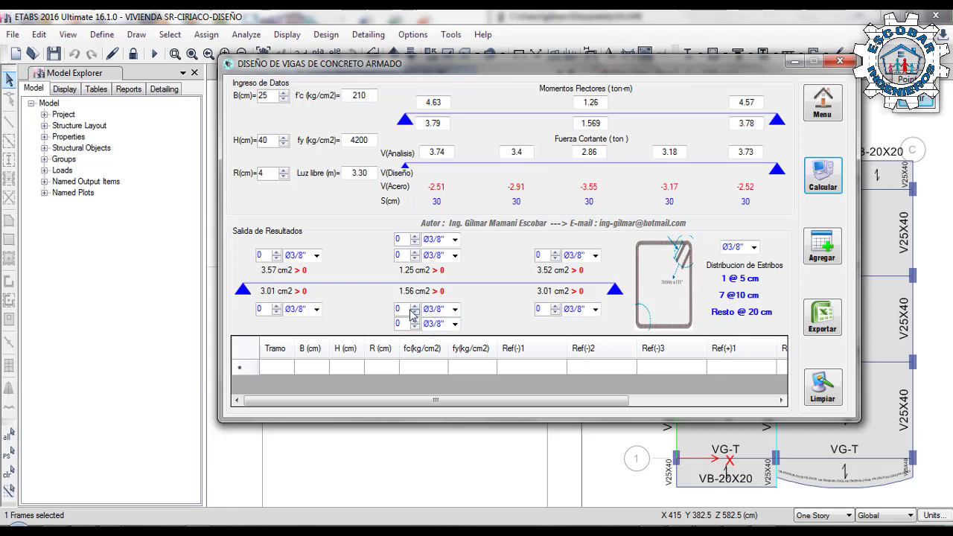
pyautogui.click(415, 237)
pyautogui.click(454, 240)
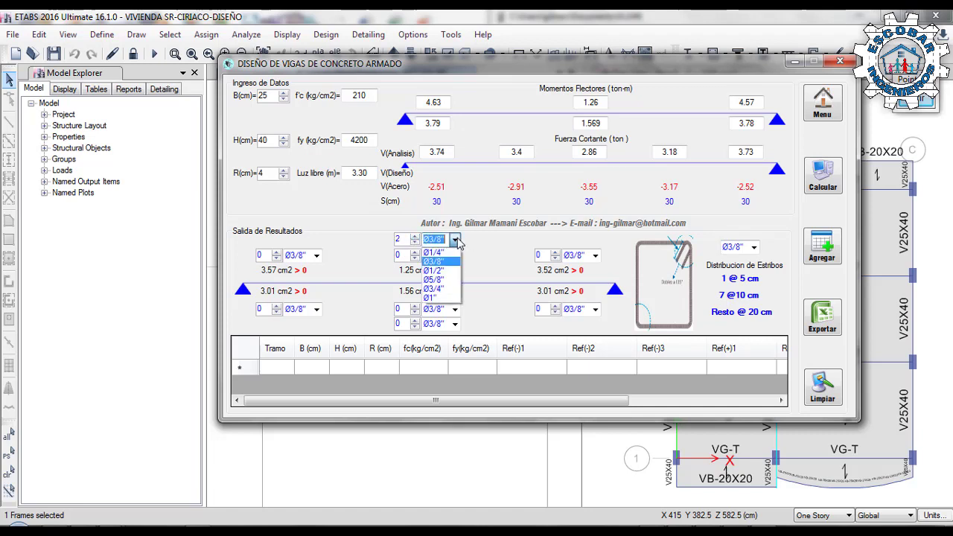
pyautogui.click(438, 270)
pyautogui.click(415, 321)
pyautogui.click(415, 321)
pyautogui.click(454, 324)
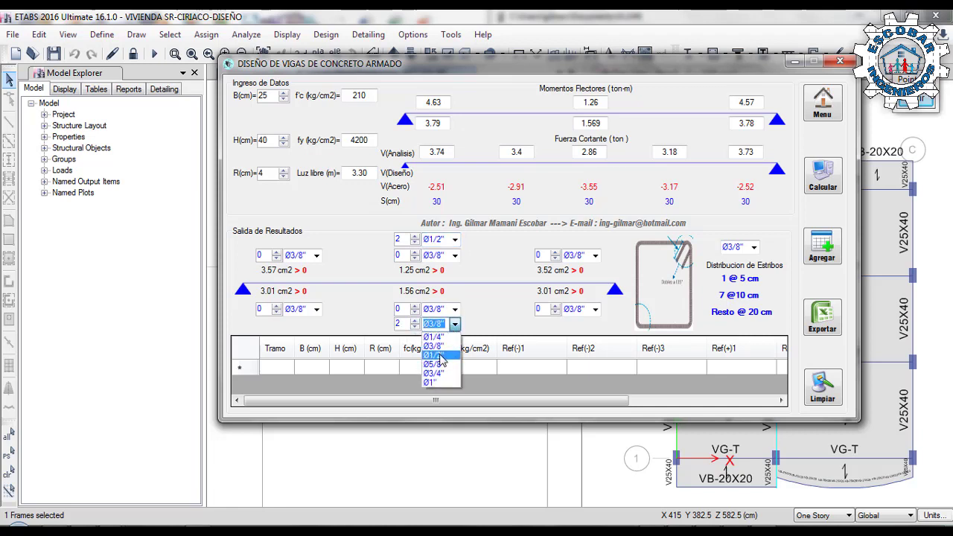
pyautogui.click(437, 355)
pyautogui.click(824, 184)
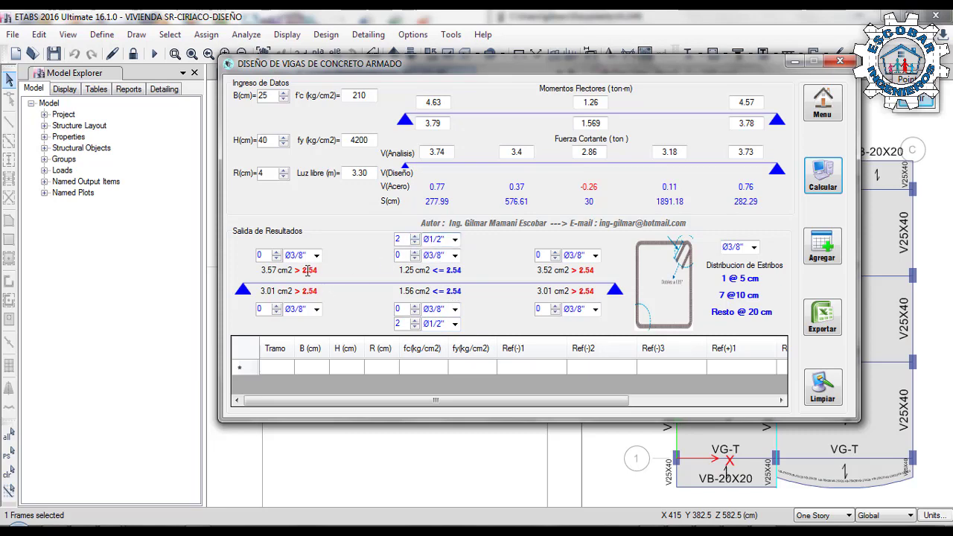
# Sketch two freehand red lines along the beam results to illustrate the continuous top and bottom bars, and close the annotation mode.
pyautogui.click(916, 110)
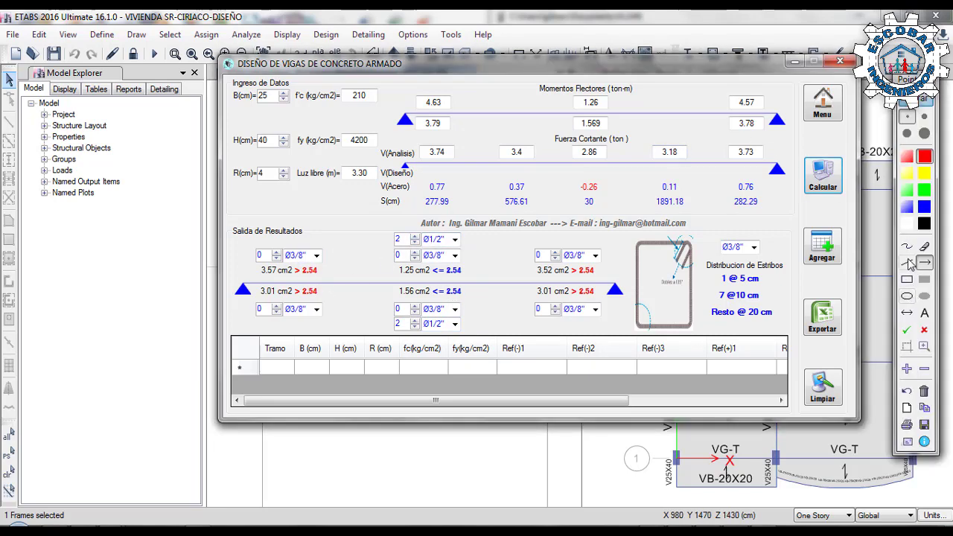
pyautogui.click(907, 262)
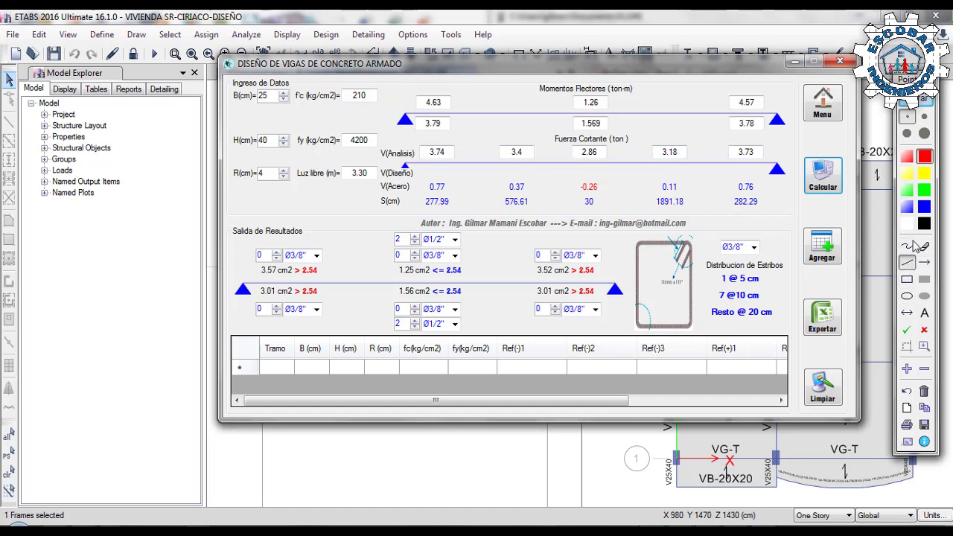
pyautogui.click(907, 246)
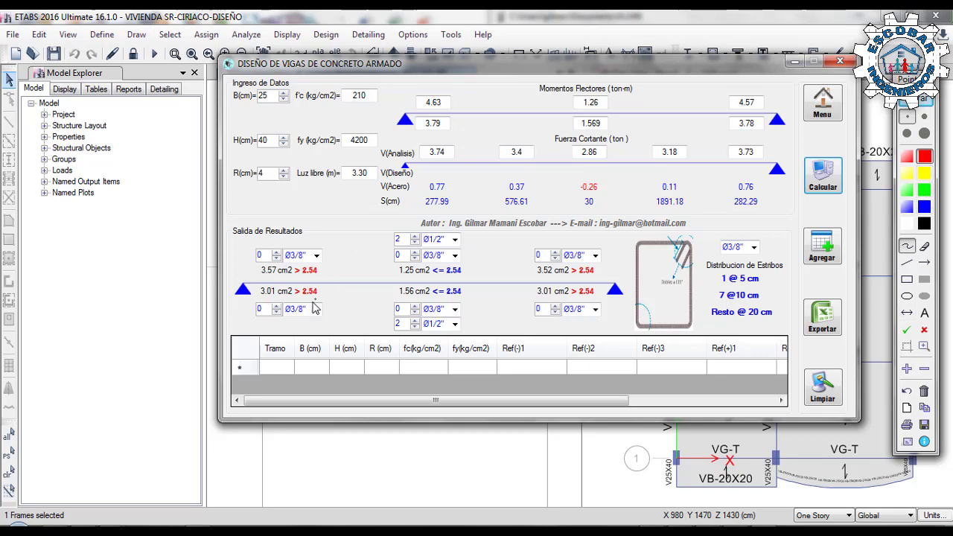
pyautogui.moveTo(243, 265)
pyautogui.mouseDown()
pyautogui.moveTo(560, 256)
pyautogui.moveTo(634, 243)
pyautogui.mouseUp()
pyautogui.moveTo(238, 310)
pyautogui.mouseDown()
pyautogui.moveTo(239, 323)
pyautogui.moveTo(630, 326)
pyautogui.mouseUp()
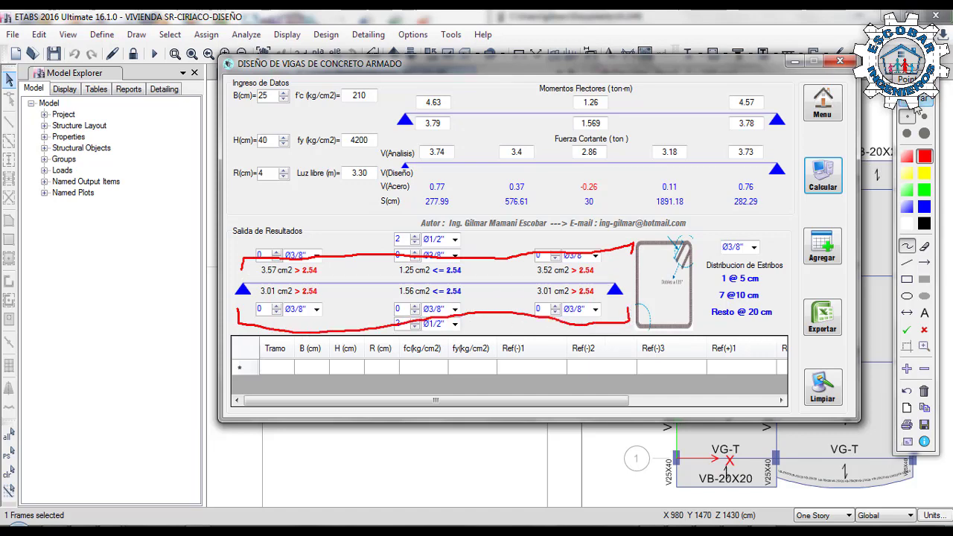
pyautogui.click(922, 105)
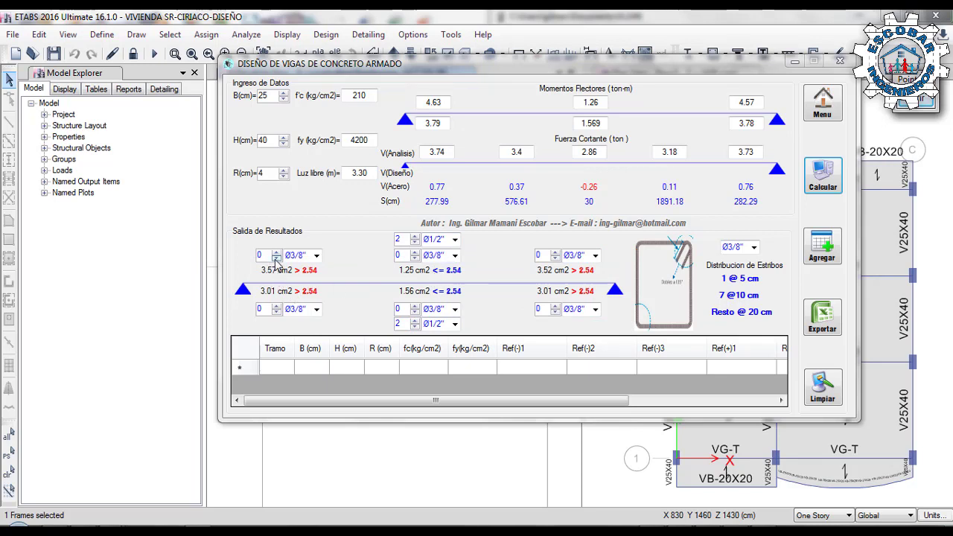
# Add one Ø1/2" bar to the top and one to the bottom reinforcement at the beam's left support.
pyautogui.click(317, 257)
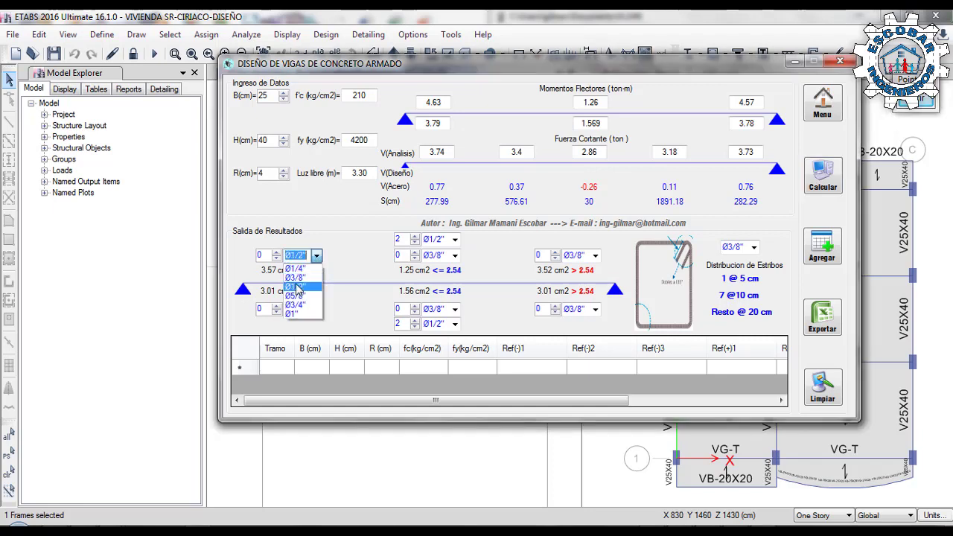
pyautogui.click(301, 276)
pyautogui.click(276, 253)
pyautogui.click(316, 309)
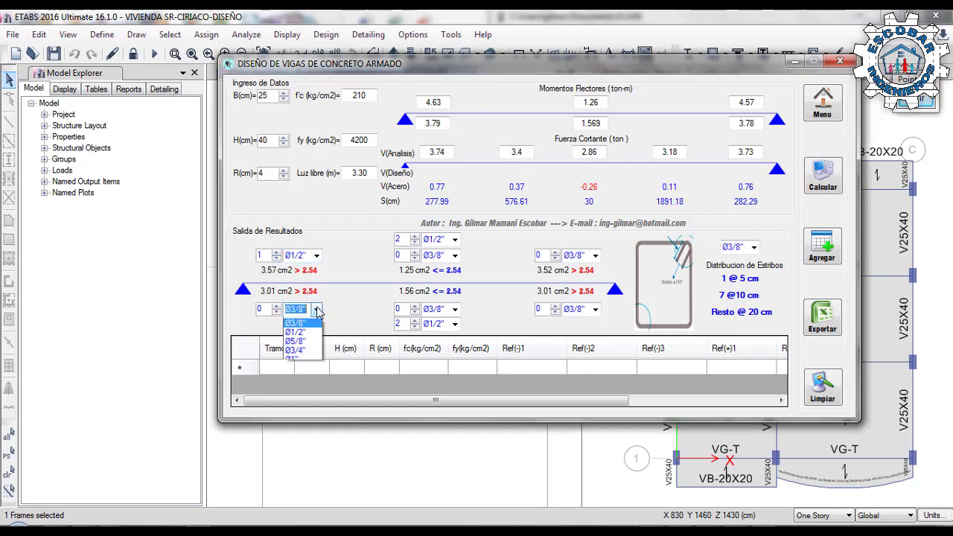
pyautogui.click(296, 340)
pyautogui.click(276, 306)
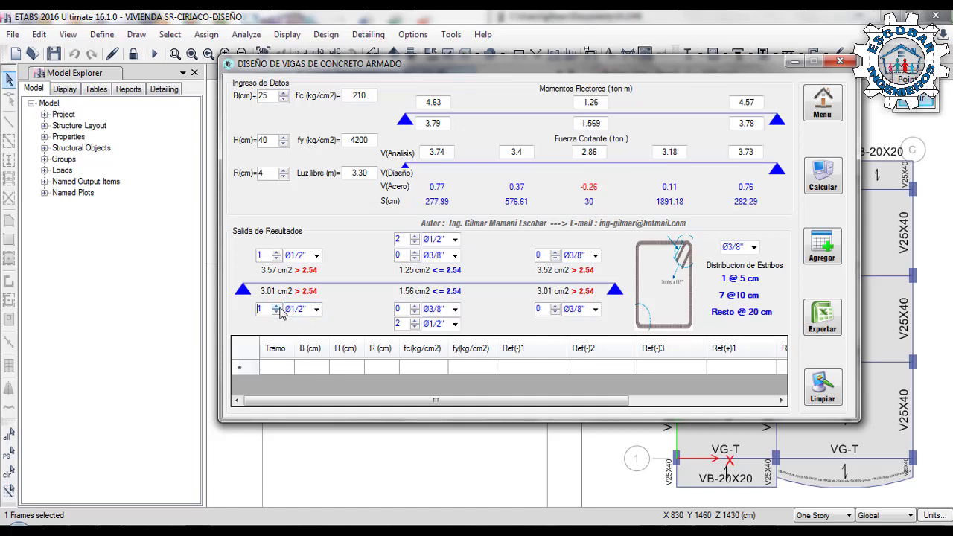
# Add one Ø1/2" bar to both the top and bottom reinforcement at the beam's right support and recalculate.
pyautogui.click(555, 253)
pyautogui.click(556, 306)
pyautogui.click(595, 255)
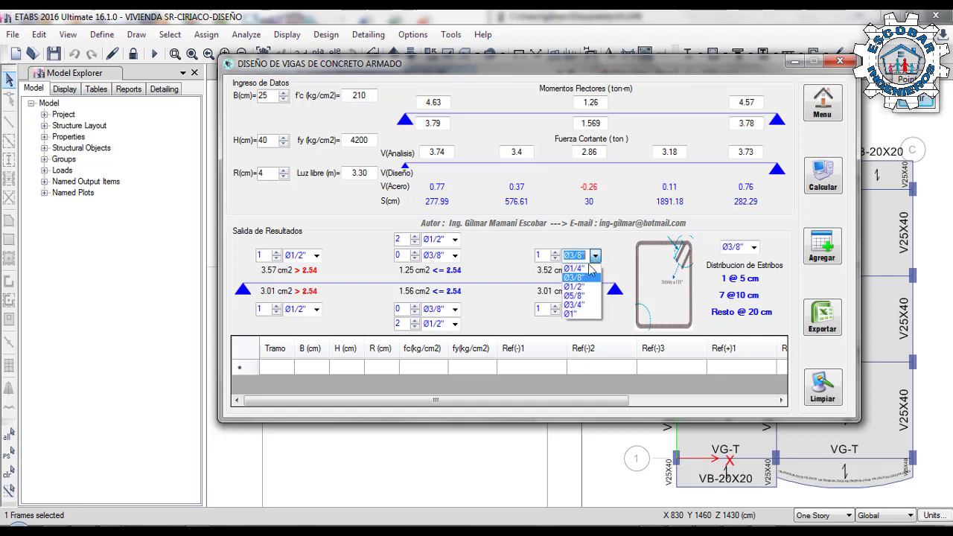
pyautogui.click(574, 286)
pyautogui.click(595, 309)
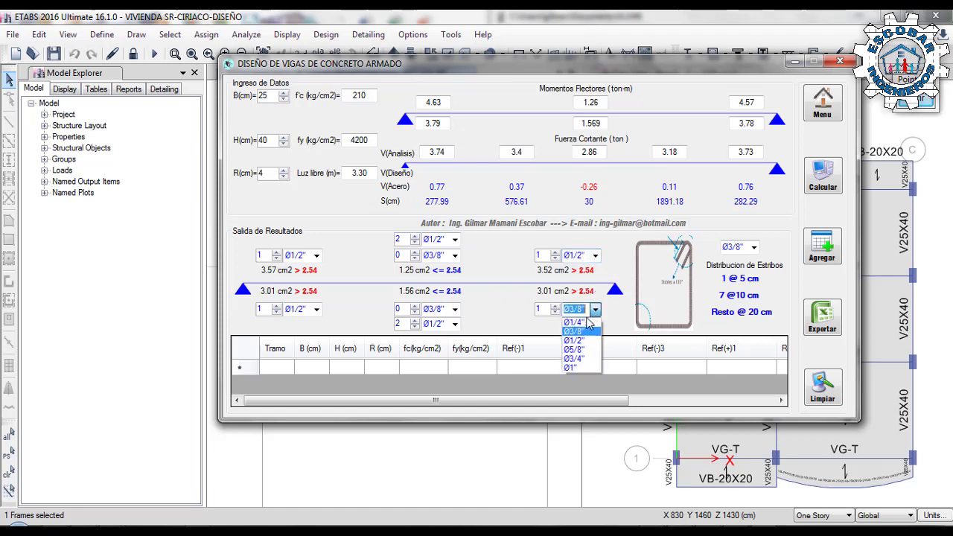
pyautogui.click(574, 340)
pyautogui.click(819, 180)
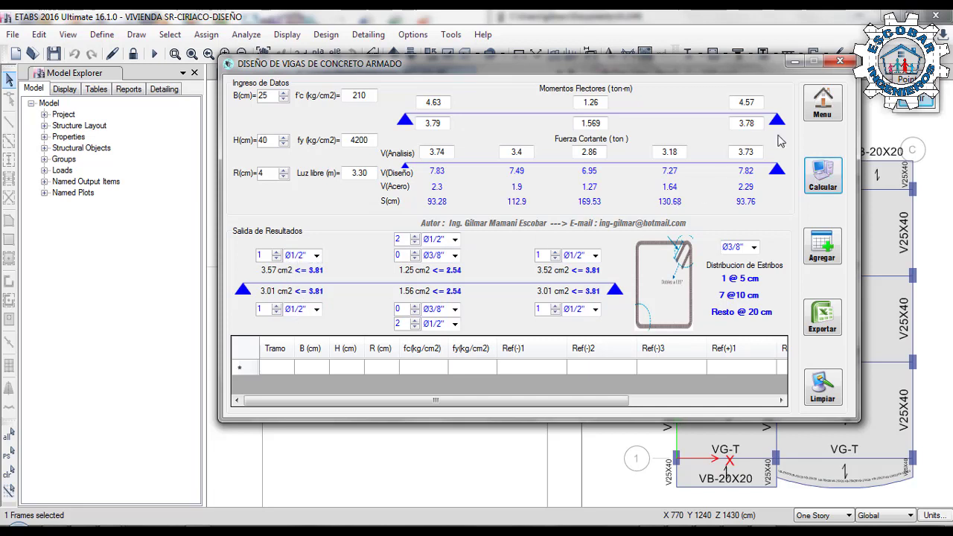
# Minimize the beam program, clear the ETABS selection and annotate a red rectangle around the beam in the elevation view.
pyautogui.click(917, 110)
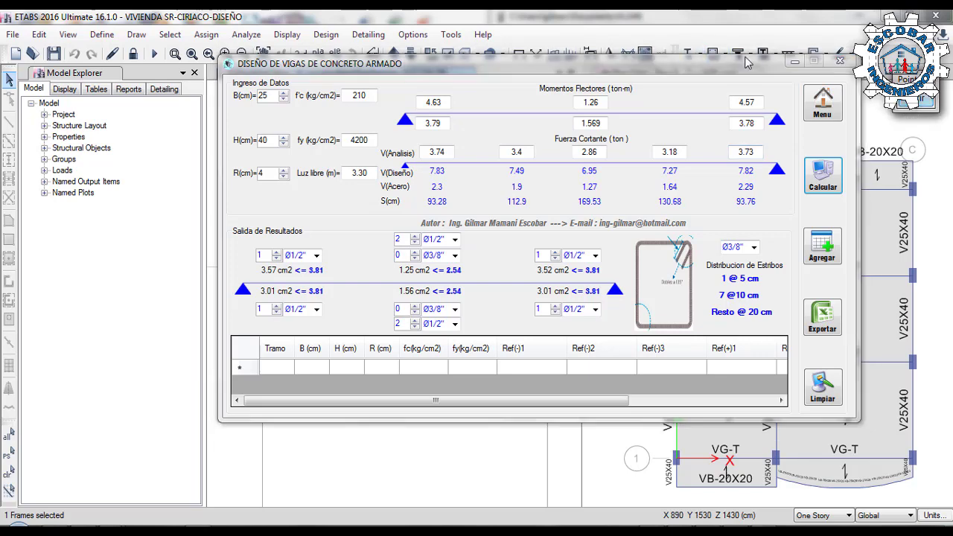
pyautogui.click(795, 65)
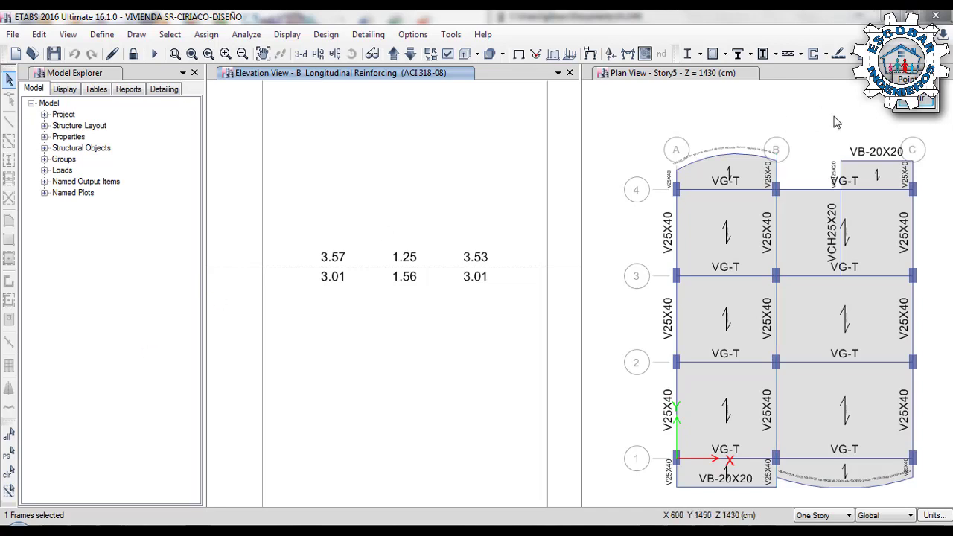
pyautogui.click(9, 473)
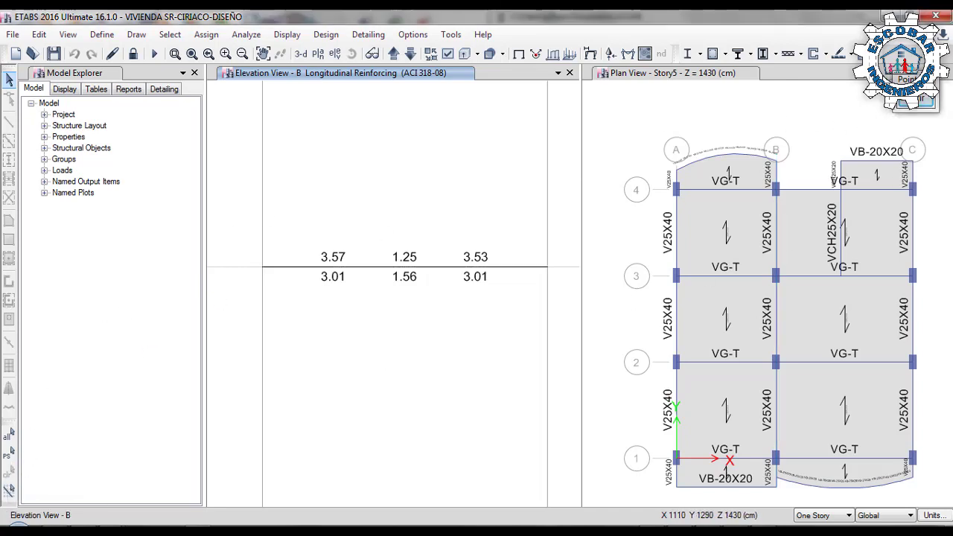
pyautogui.click(908, 104)
pyautogui.click(907, 279)
pyautogui.moveTo(231, 202)
pyautogui.mouseDown()
pyautogui.moveTo(485, 306)
pyautogui.moveTo(564, 300)
pyautogui.moveTo(569, 320)
pyautogui.mouseUp()
# Draw a green line inside the red rectangle as the continuous top bar, with a downward hook at each end.
pyautogui.click(925, 191)
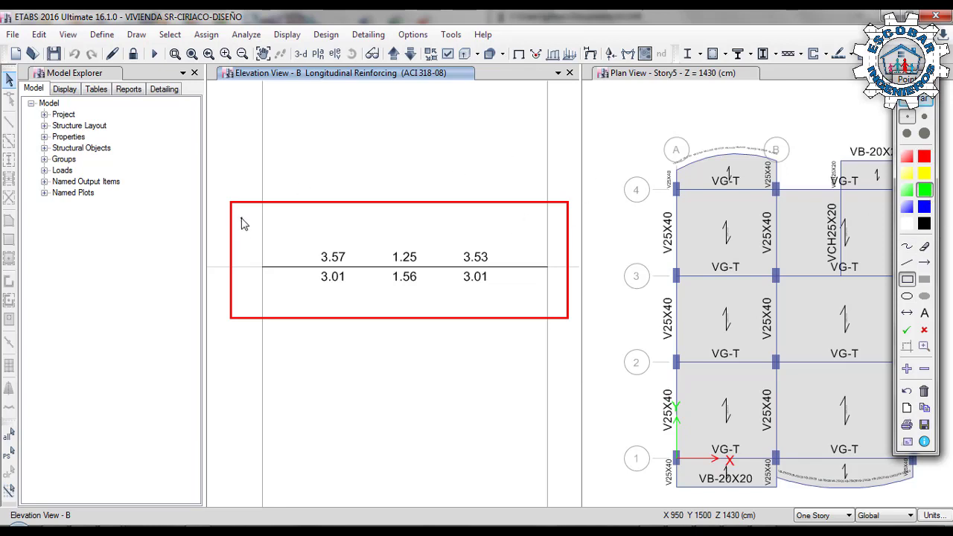
pyautogui.moveTo(242, 219); pyautogui.dragTo(247, 243)
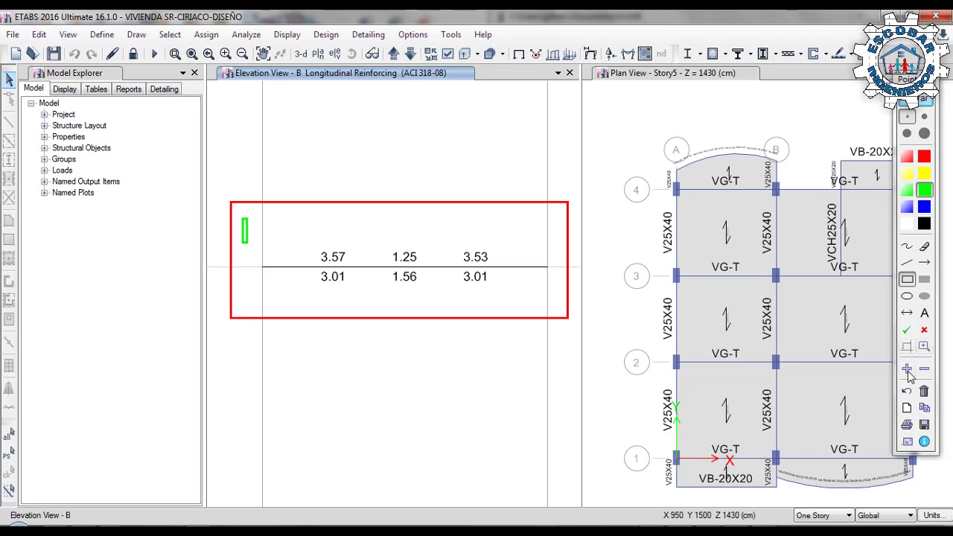
pyautogui.click(907, 393)
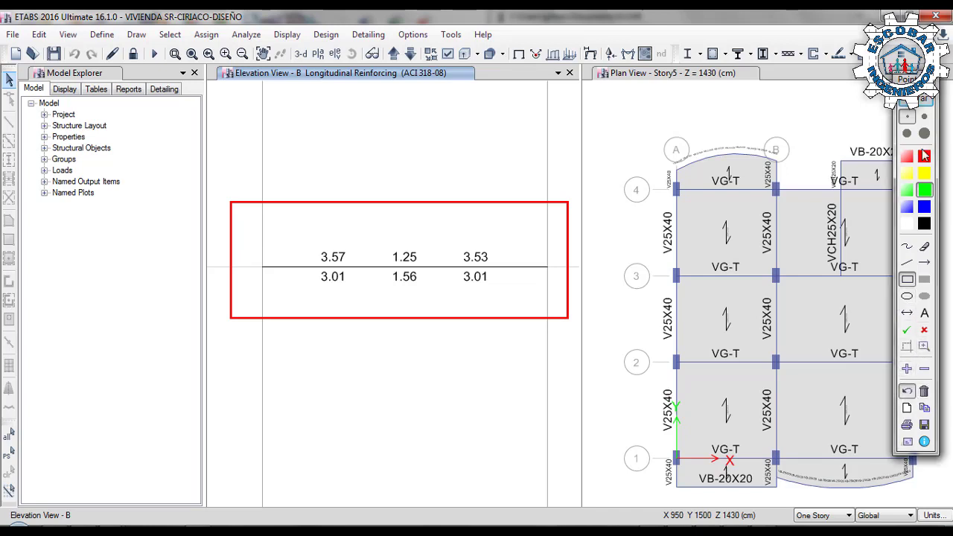
pyautogui.click(907, 263)
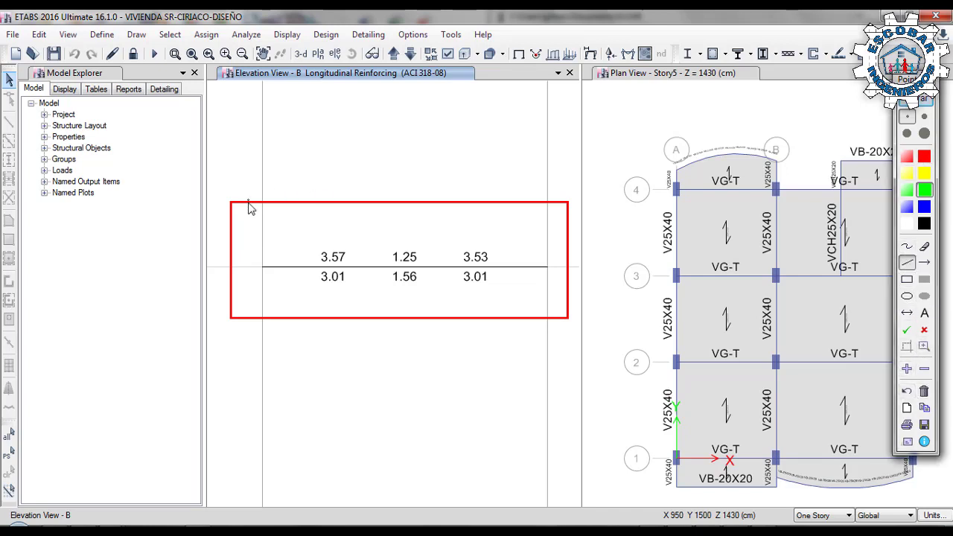
pyautogui.moveTo(241, 217)
pyautogui.mouseDown()
pyautogui.moveTo(530, 236)
pyautogui.moveTo(554, 218)
pyautogui.moveTo(553, 242)
pyautogui.mouseUp()
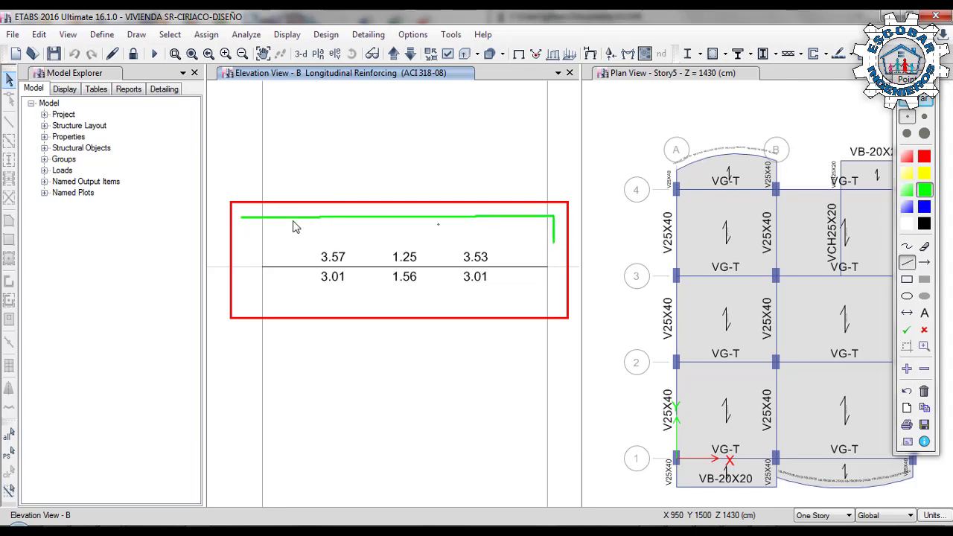
pyautogui.moveTo(243, 218); pyautogui.dragTo(243, 242)
# Draw a blue line inside the red rectangle as the continuous bottom bar, with an upward hook at each end.
pyautogui.click(924, 208)
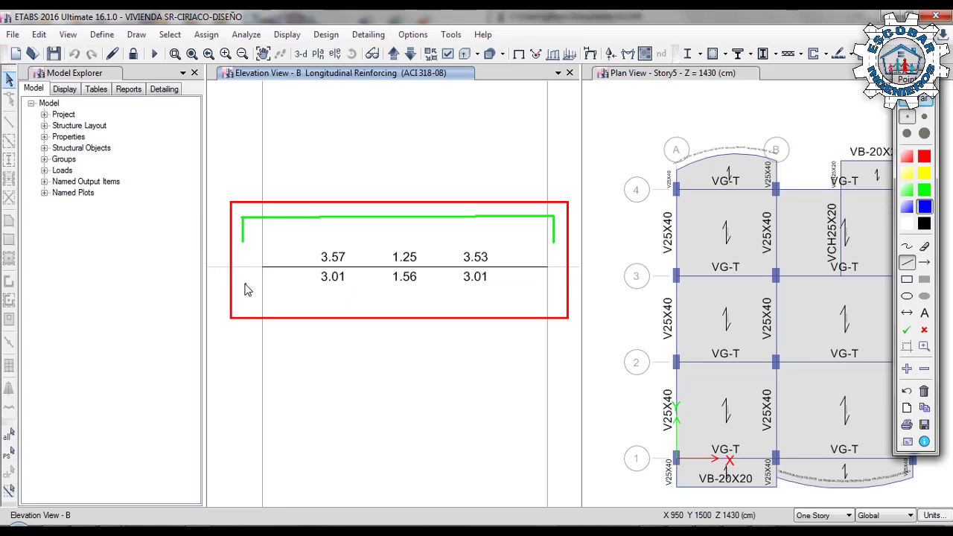
pyautogui.moveTo(245, 284); pyautogui.dragTo(246, 313)
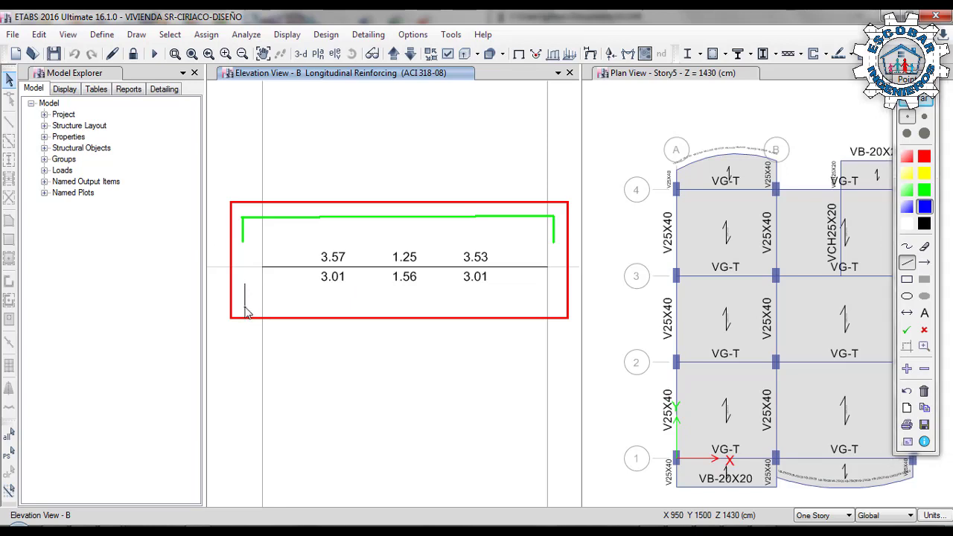
pyautogui.moveTo(245, 307); pyautogui.dragTo(555, 306)
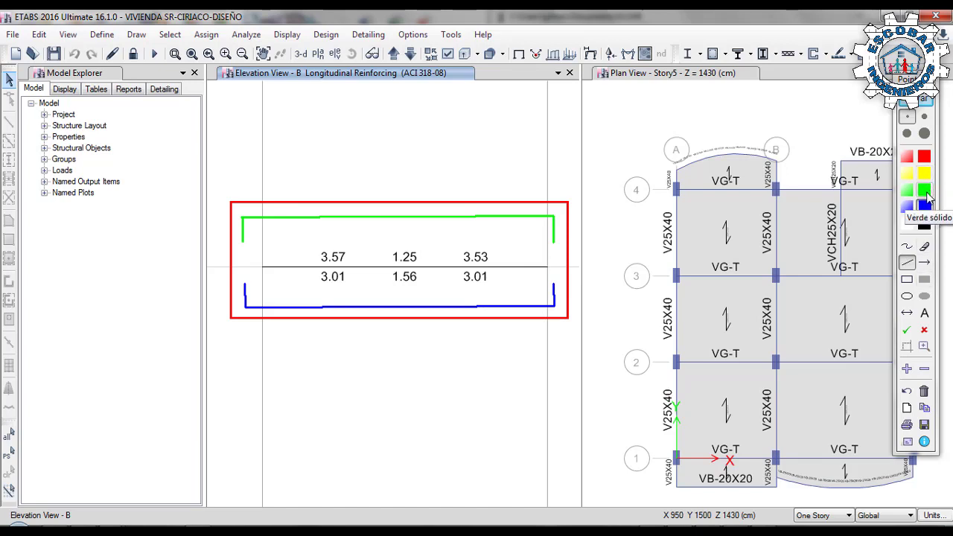
# Draw short hooked black lines at both ends of the beam, top and bottom, as the additional support bars.
pyautogui.click(925, 156)
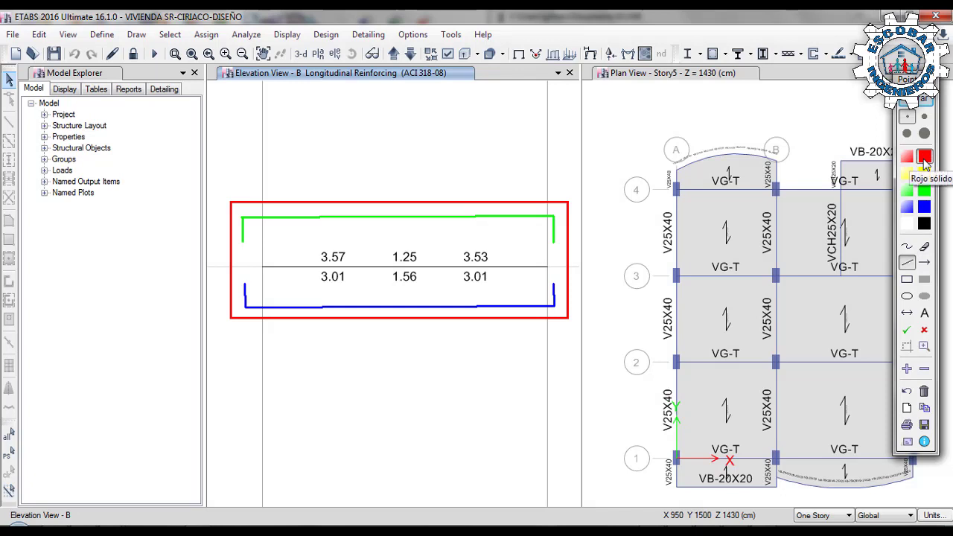
pyautogui.click(925, 224)
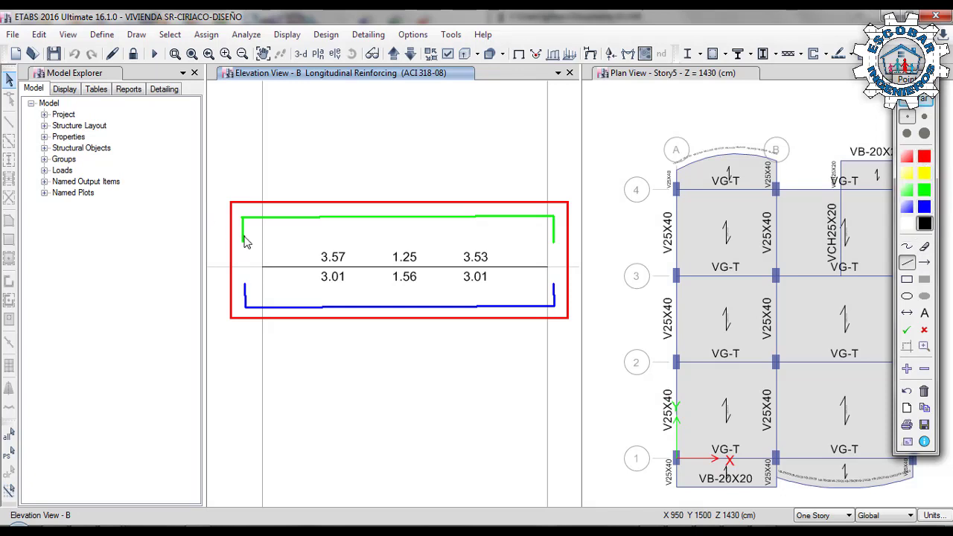
pyautogui.moveTo(249, 233)
pyautogui.mouseDown()
pyautogui.moveTo(249, 255)
pyautogui.moveTo(352, 246)
pyautogui.moveTo(335, 236)
pyautogui.mouseUp()
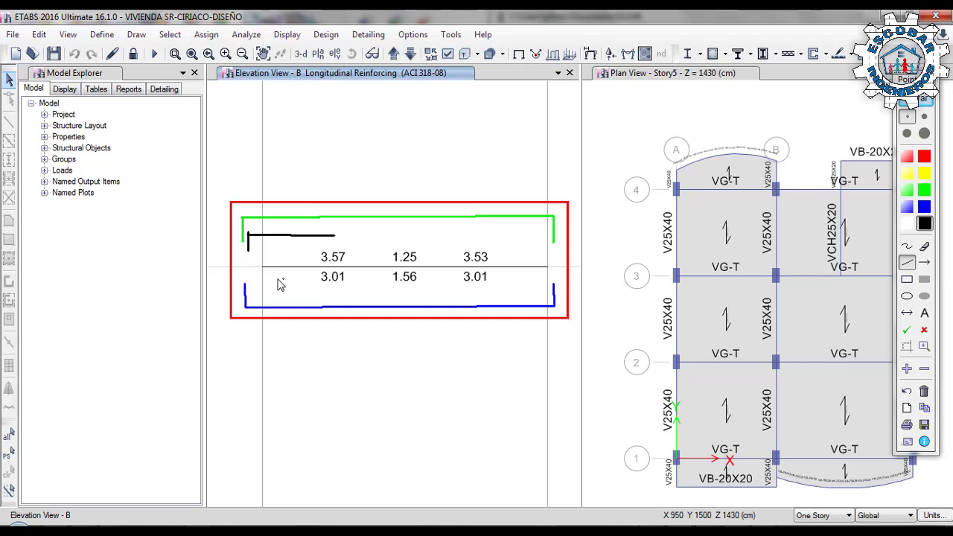
pyautogui.moveTo(252, 281)
pyautogui.mouseDown()
pyautogui.moveTo(254, 294)
pyautogui.moveTo(336, 294)
pyautogui.mouseUp()
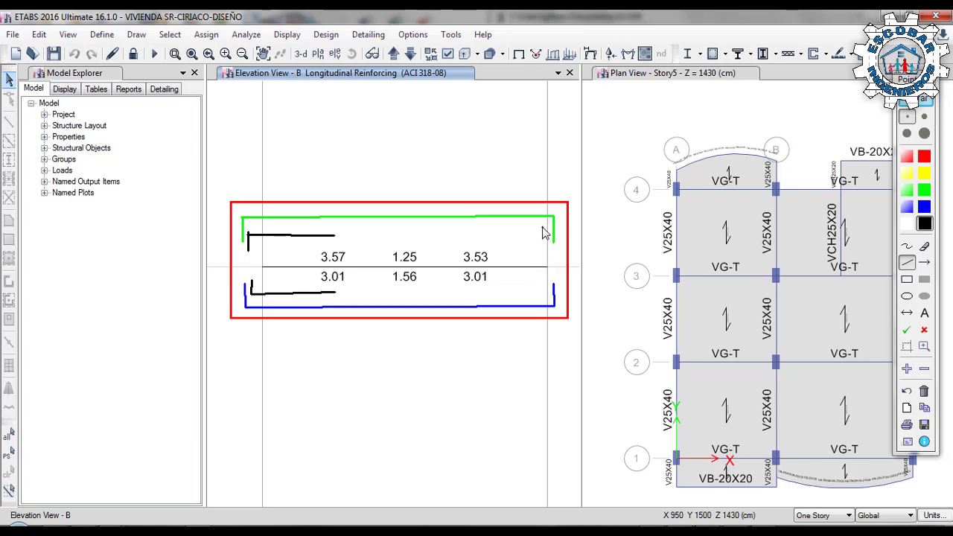
pyautogui.moveTo(543, 238); pyautogui.dragTo(465, 228)
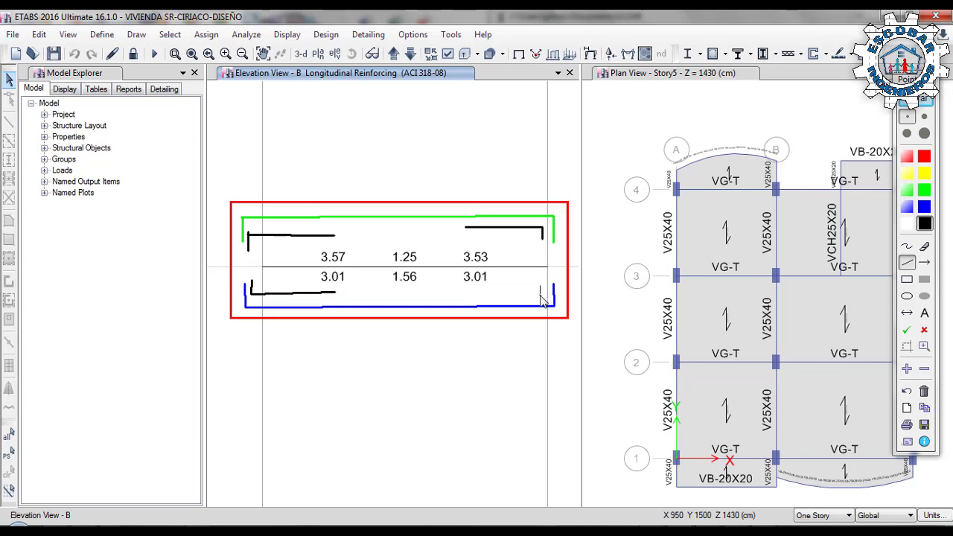
pyautogui.moveTo(541, 295); pyautogui.dragTo(468, 293)
# Draw a black double-headed arrow above the upper-left short bar and handwrite "L=?" over it.
pyautogui.click(908, 313)
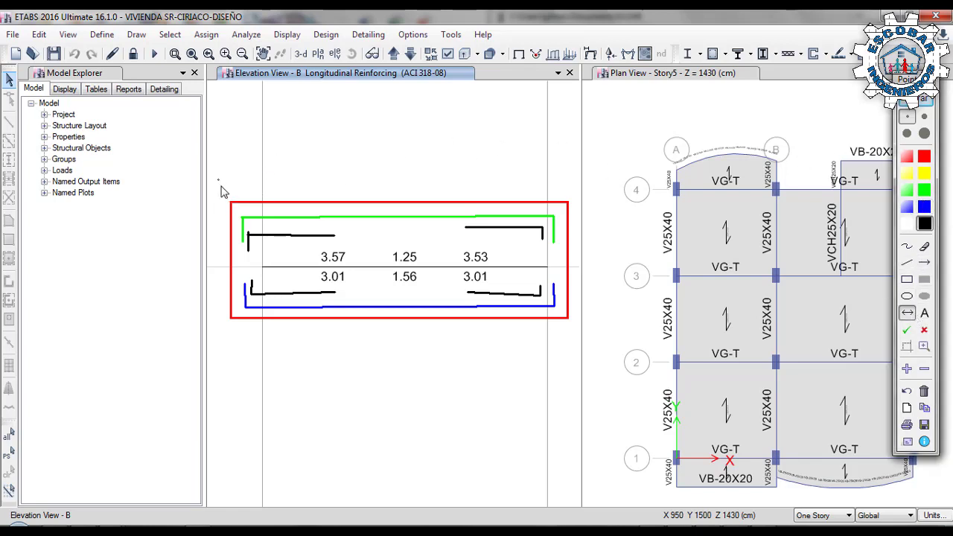
pyautogui.moveTo(238, 187); pyautogui.dragTo(336, 187)
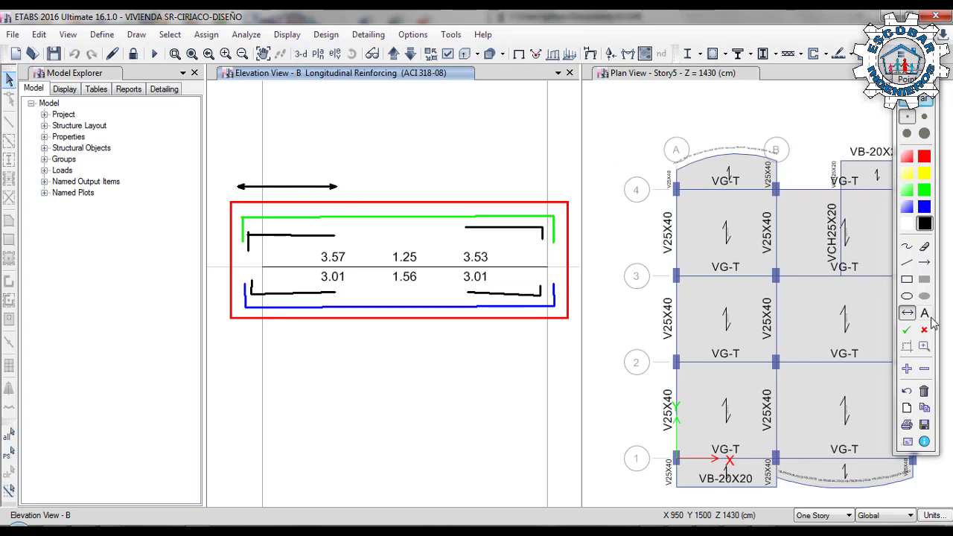
pyautogui.click(906, 247)
pyautogui.moveTo(273, 146)
pyautogui.mouseDown()
pyautogui.moveTo(270, 160)
pyautogui.moveTo(321, 149)
pyautogui.moveTo(316, 170)
pyautogui.mouseUp()
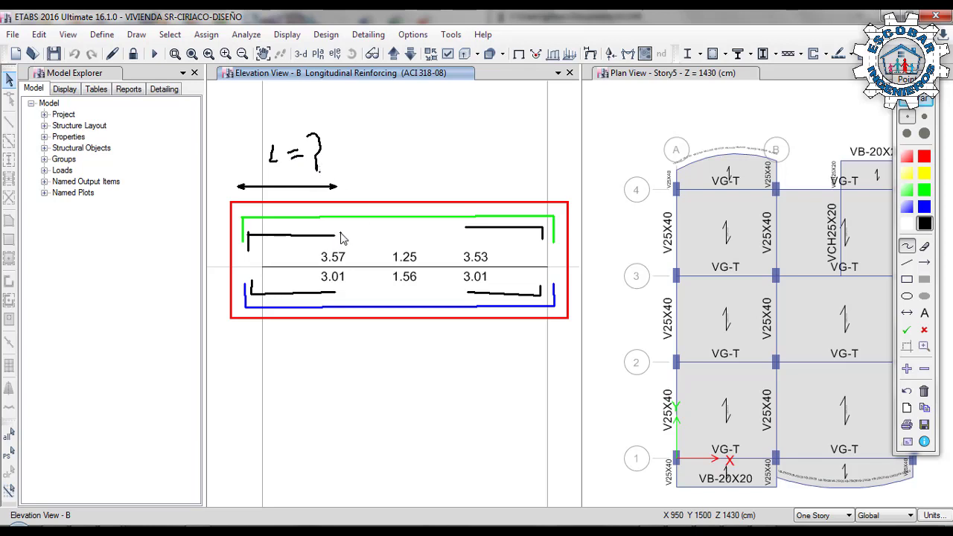
# Circle the upper-left short bar with a red ellipse, undo it, and erase the "L=?" note with its arrow.
pyautogui.click(907, 295)
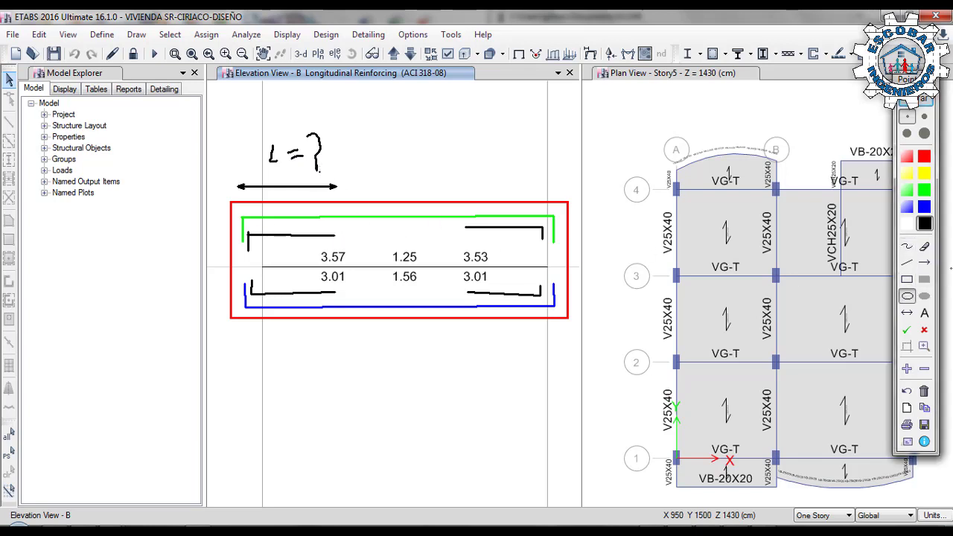
pyautogui.click(923, 156)
pyautogui.moveTo(209, 219)
pyautogui.mouseDown()
pyautogui.moveTo(376, 276)
pyautogui.moveTo(359, 263)
pyautogui.mouseUp()
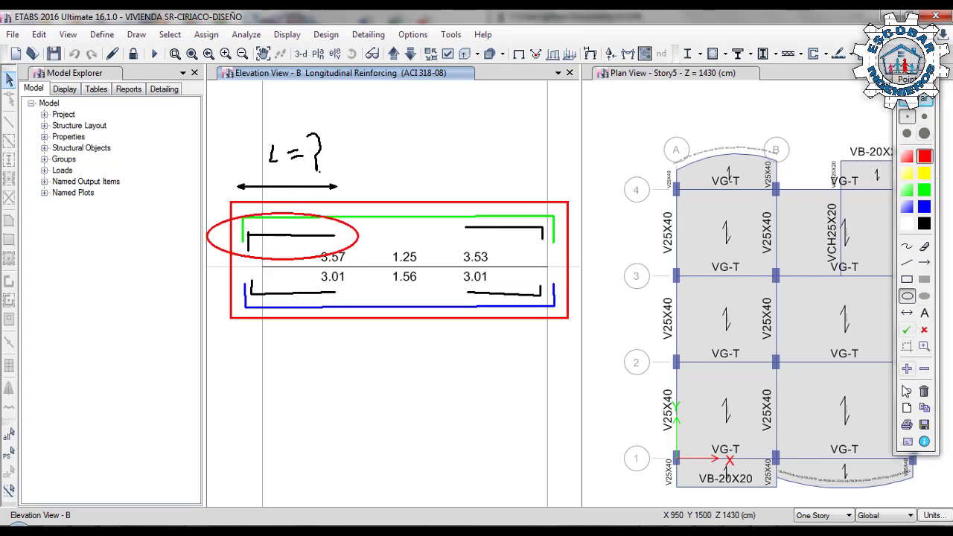
pyautogui.click(907, 392)
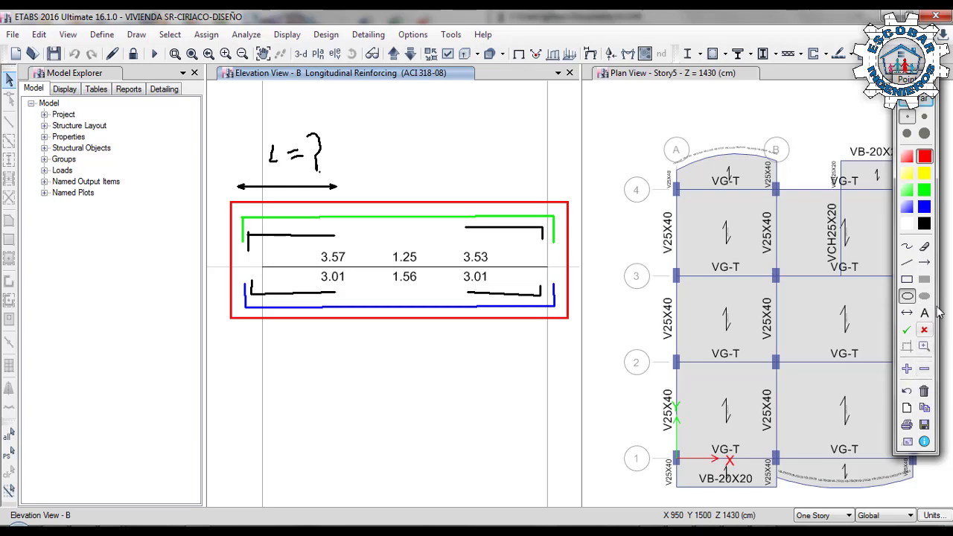
pyautogui.click(924, 246)
pyautogui.moveTo(353, 190)
pyautogui.mouseDown()
pyautogui.moveTo(252, 191)
pyautogui.moveTo(317, 191)
pyautogui.moveTo(324, 149)
pyautogui.moveTo(279, 157)
pyautogui.moveTo(296, 156)
pyautogui.moveTo(286, 153)
pyautogui.mouseUp()
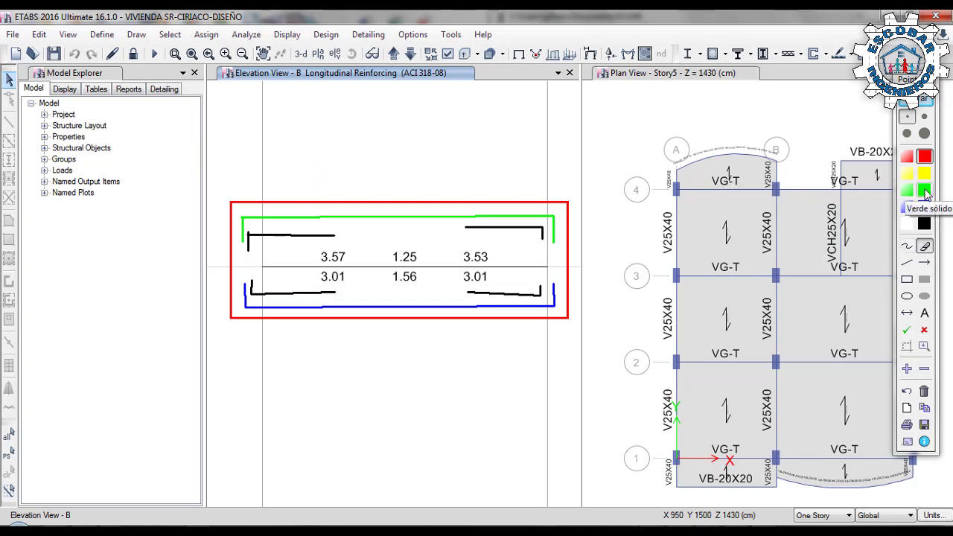
# Handwrite 2Ø1/2" in black with a leader arrow for both the green top bar and the blue bottom bar.
pyautogui.click(924, 191)
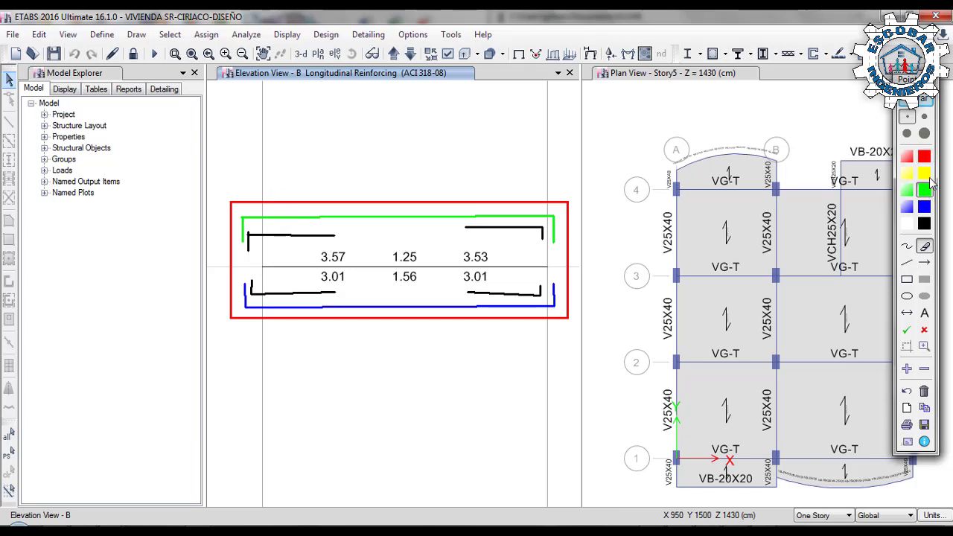
pyautogui.click(906, 246)
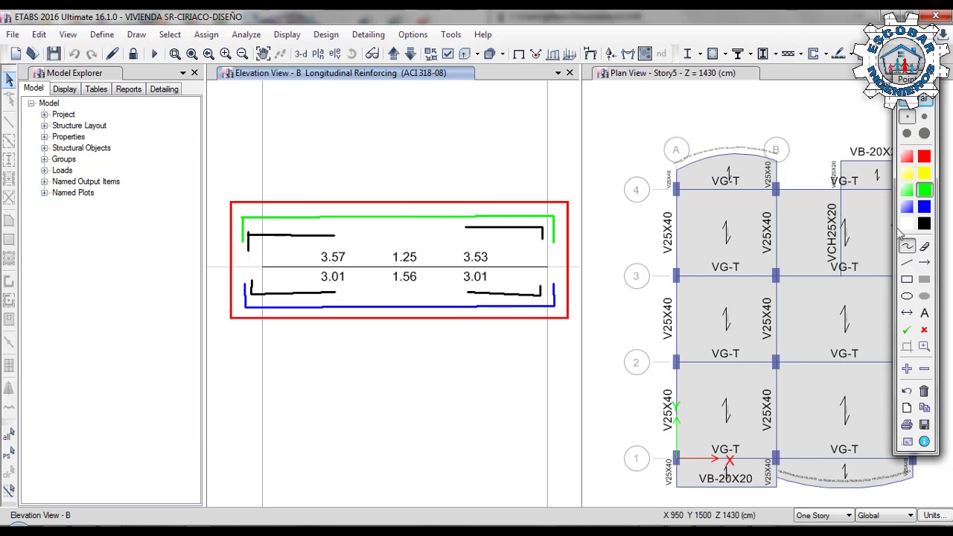
pyautogui.click(924, 223)
pyautogui.moveTo(366, 218)
pyautogui.mouseDown()
pyautogui.moveTo(383, 173)
pyautogui.moveTo(390, 165)
pyautogui.moveTo(395, 175)
pyautogui.moveTo(417, 145)
pyautogui.moveTo(421, 163)
pyautogui.moveTo(439, 144)
pyautogui.moveTo(429, 176)
pyautogui.mouseUp()
pyautogui.moveTo(446, 117)
pyautogui.mouseDown()
pyautogui.moveTo(449, 155)
pyautogui.moveTo(472, 161)
pyautogui.mouseUp()
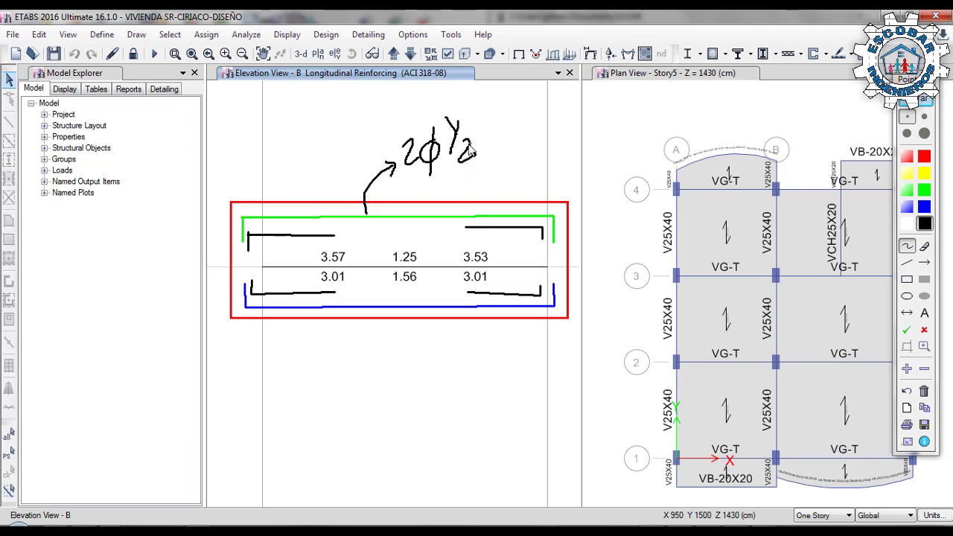
pyautogui.moveTo(380, 305)
pyautogui.mouseDown()
pyautogui.moveTo(418, 387)
pyautogui.moveTo(439, 360)
pyautogui.moveTo(451, 407)
pyautogui.mouseUp()
pyautogui.moveTo(445, 341)
pyautogui.mouseDown()
pyautogui.moveTo(447, 376)
pyautogui.moveTo(461, 350)
pyautogui.moveTo(468, 374)
pyautogui.mouseUp()
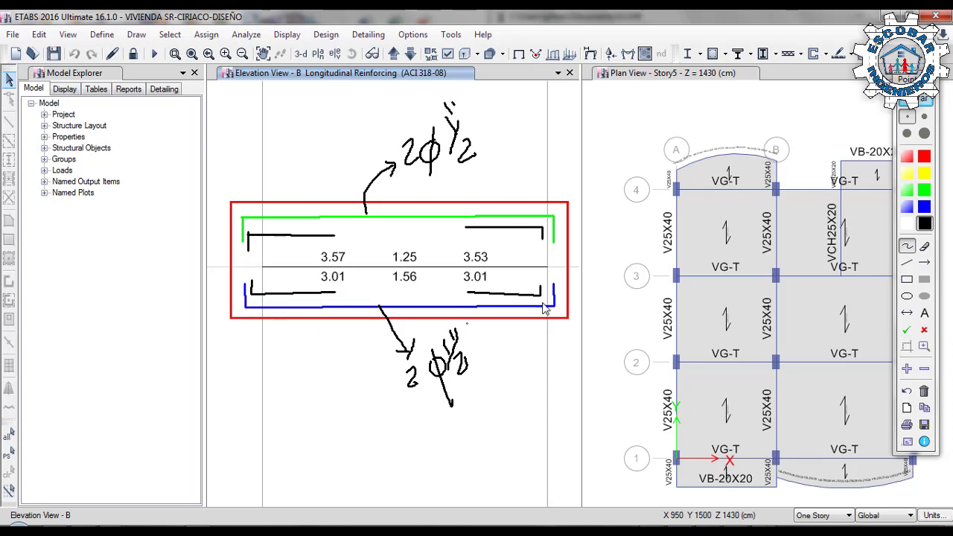
# Mark the upper-left short bar with a black leader arrow and a question mark.
pyautogui.click(298, 272)
pyautogui.moveTo(272, 231)
pyautogui.mouseDown()
pyautogui.moveTo(300, 185)
pyautogui.moveTo(304, 195)
pyautogui.mouseUp()
pyautogui.moveTo(309, 140); pyautogui.dragTo(319, 154)
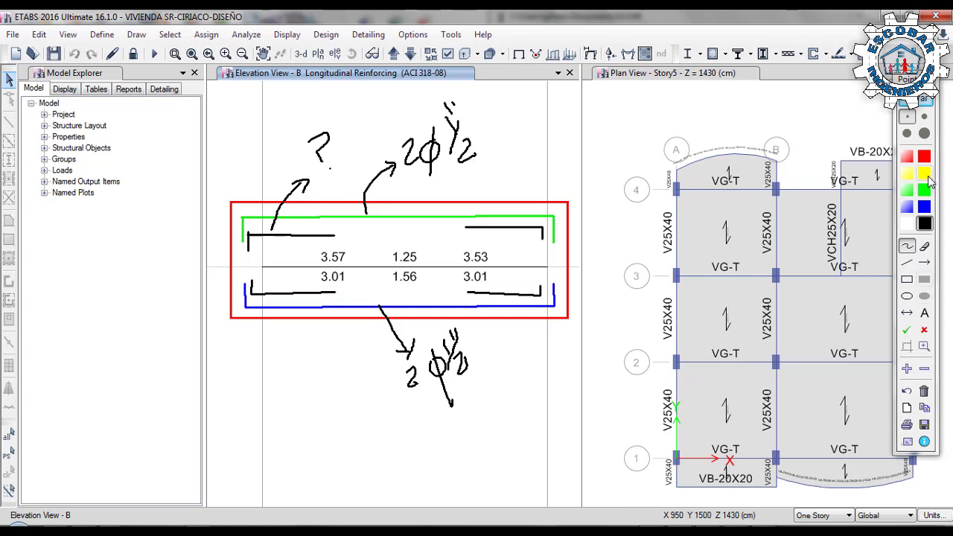
# Draw a long, thin yellow rectangle below the bar sketch to represent the beam.
pyautogui.click(925, 193)
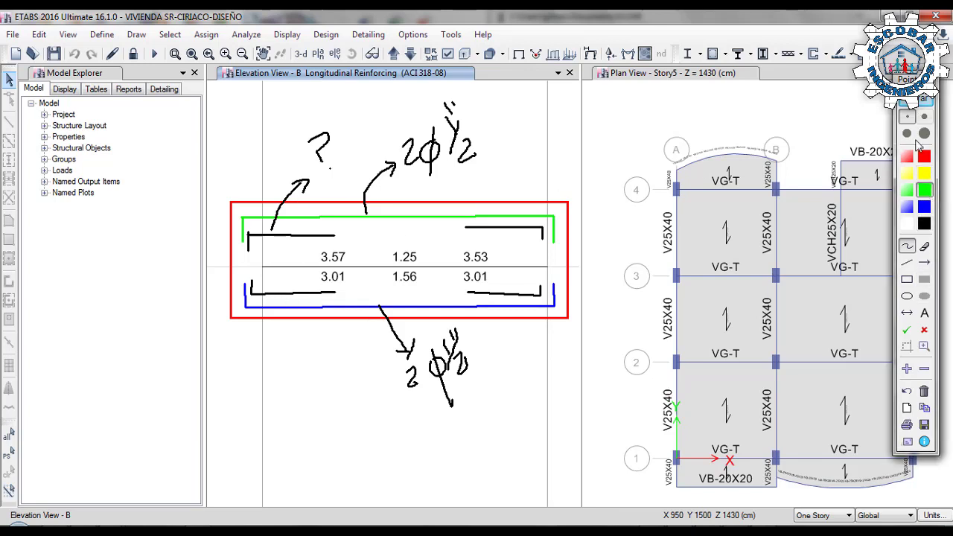
pyautogui.click(925, 173)
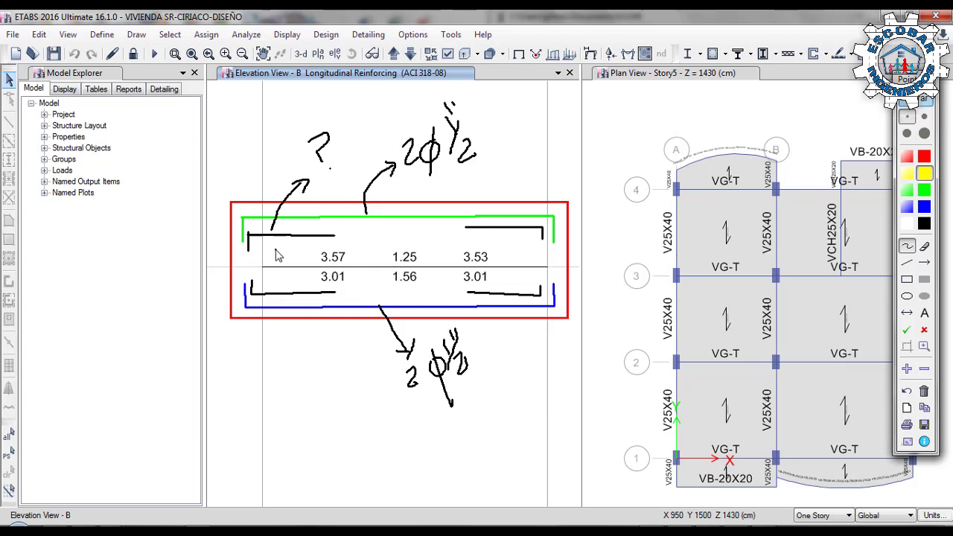
pyautogui.click(907, 280)
pyautogui.moveTo(230, 445); pyautogui.dragTo(360, 449)
pyautogui.moveTo(469, 454); pyautogui.dragTo(571, 469)
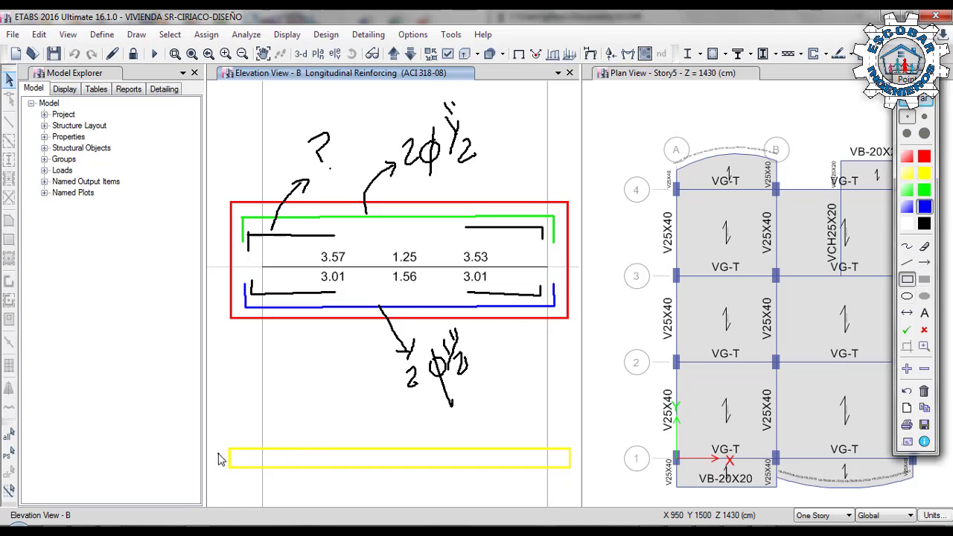
# Sketch blue wave-shaped curves across the yellow beam, cresting near both supports and sagging at midspan.
pyautogui.moveTo(215, 460); pyautogui.dragTo(227, 448)
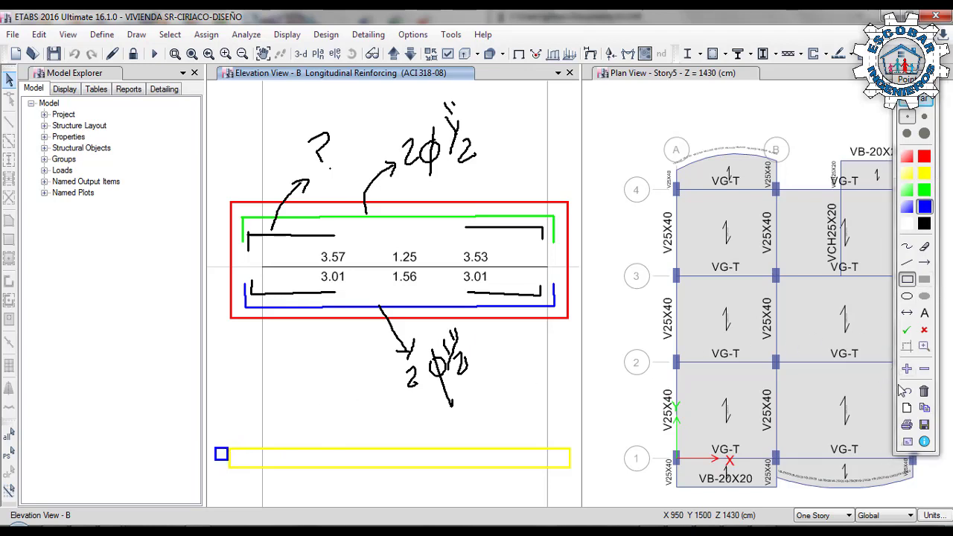
pyautogui.click(911, 389)
pyautogui.click(907, 246)
pyautogui.moveTo(220, 451)
pyautogui.mouseDown()
pyautogui.moveTo(257, 426)
pyautogui.moveTo(311, 423)
pyautogui.moveTo(389, 471)
pyautogui.moveTo(495, 416)
pyautogui.moveTo(549, 417)
pyautogui.moveTo(592, 440)
pyautogui.mouseUp()
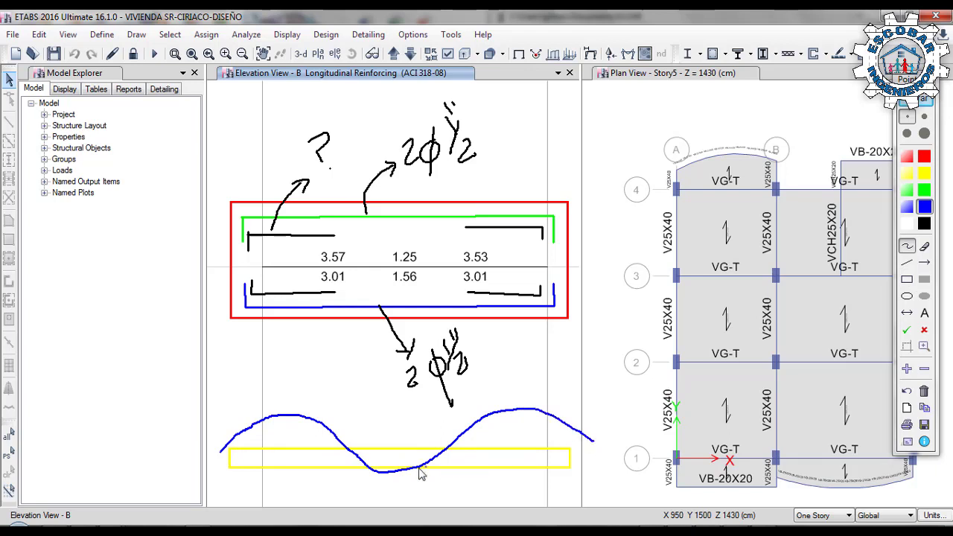
pyautogui.moveTo(338, 444)
pyautogui.mouseDown()
pyautogui.moveTo(391, 495)
pyautogui.moveTo(489, 423)
pyautogui.moveTo(535, 420)
pyautogui.moveTo(605, 450)
pyautogui.mouseUp()
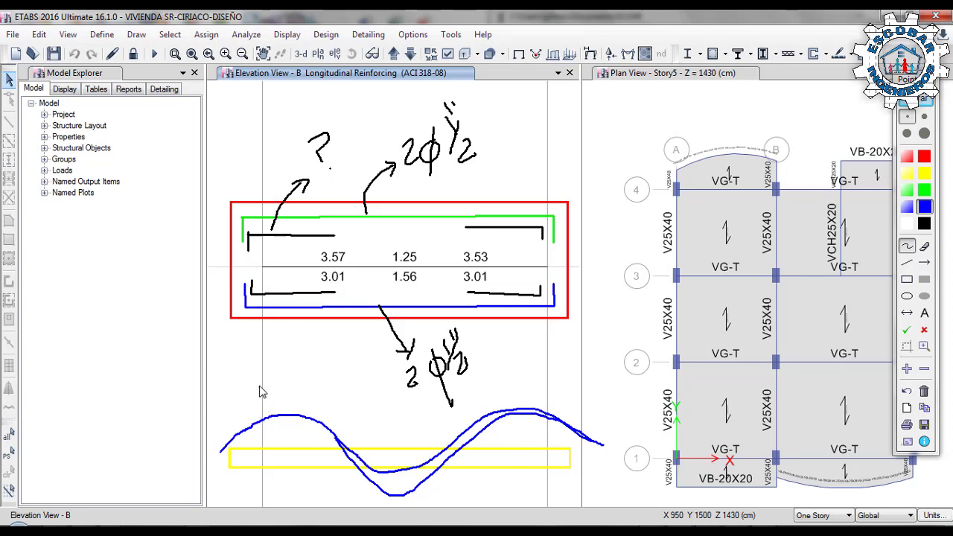
# Handwrite "Tra" above the curve's left crest and at its midspan sag, and "Com" below the beam's left end.
pyautogui.moveTo(262, 403)
pyautogui.mouseDown()
pyautogui.moveTo(298, 388)
pyautogui.moveTo(306, 367)
pyautogui.moveTo(318, 388)
pyautogui.mouseUp()
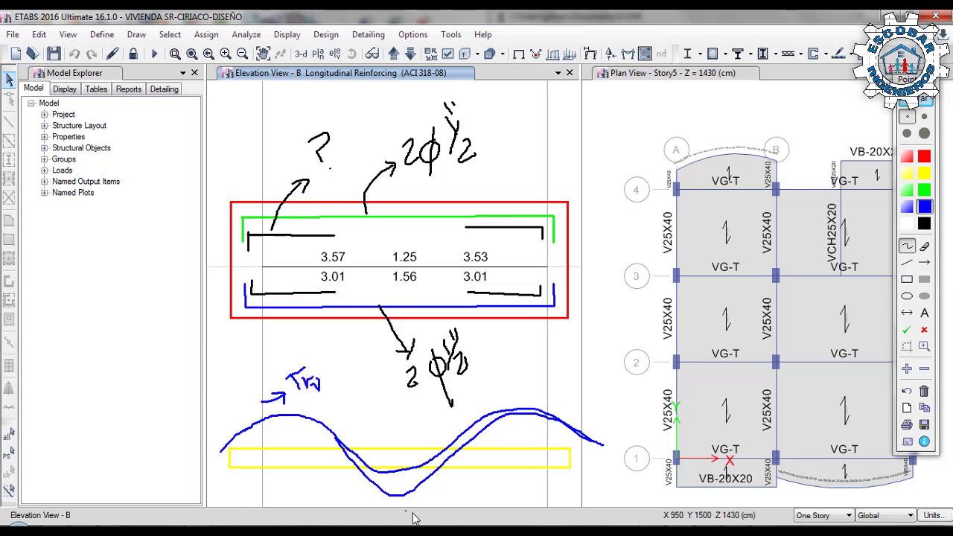
pyautogui.moveTo(403, 500)
pyautogui.mouseDown()
pyautogui.moveTo(414, 511)
pyautogui.moveTo(411, 498)
pyautogui.mouseUp()
pyautogui.moveTo(422, 504); pyautogui.dragTo(429, 507)
pyautogui.moveTo(251, 478)
pyautogui.mouseDown()
pyautogui.moveTo(251, 492)
pyautogui.moveTo(280, 480)
pyautogui.mouseUp()
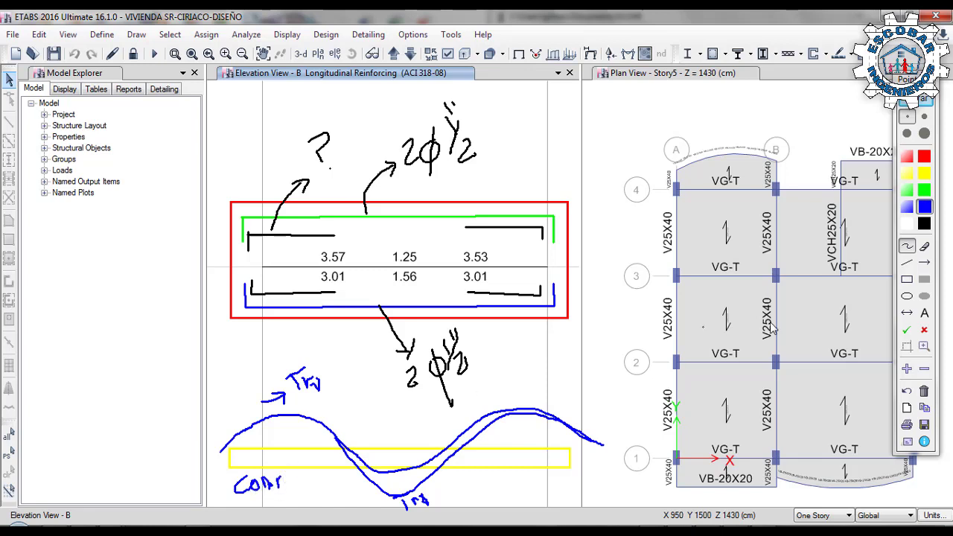
# Close the screen annotation tool and discard its drawings from the elevation view.
pyautogui.click(924, 101)
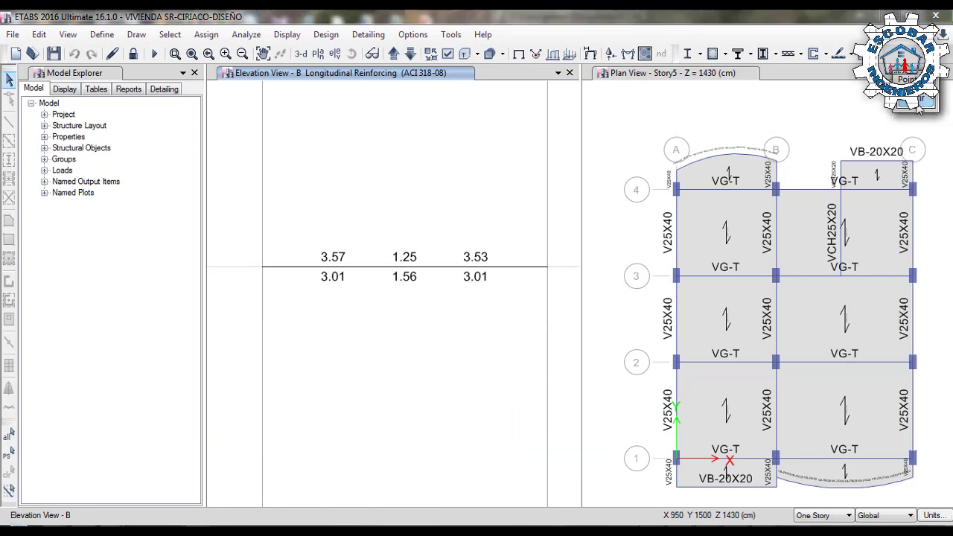
pyautogui.click(921, 104)
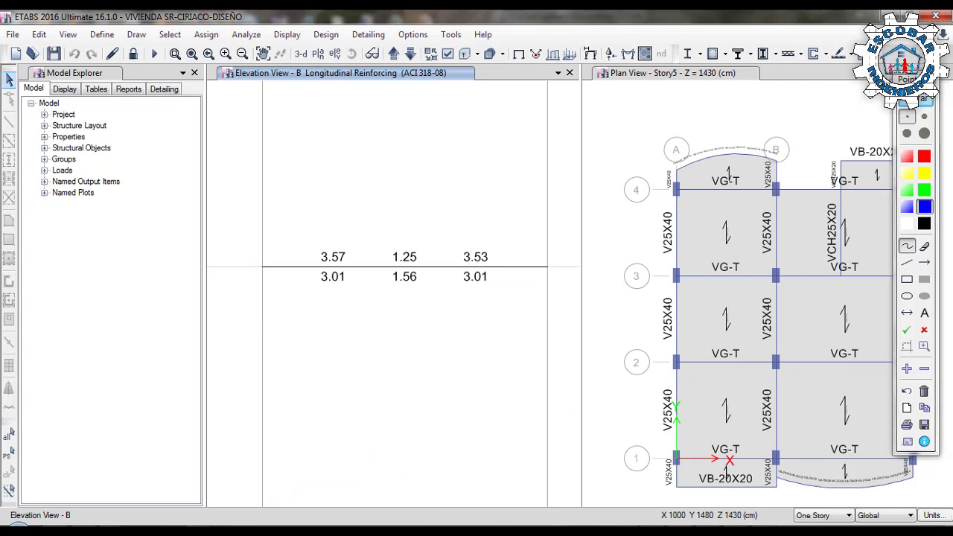
pyautogui.click(925, 103)
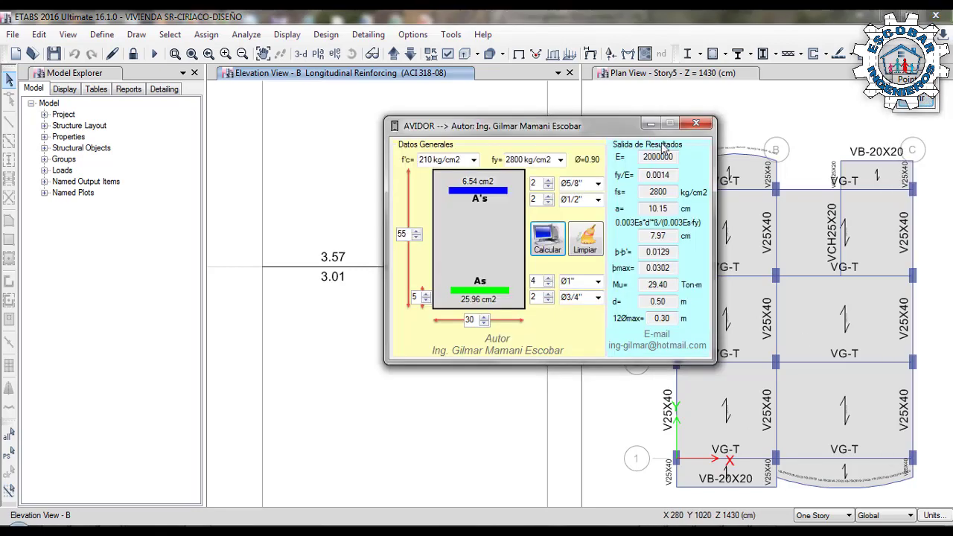
# Move the AVIDOR window clear of the elevation and set fy to 4200 kg/cm2, keeping f'c at 210 kg/cm2.
pyautogui.moveTo(490, 112); pyautogui.dragTo(671, 137)
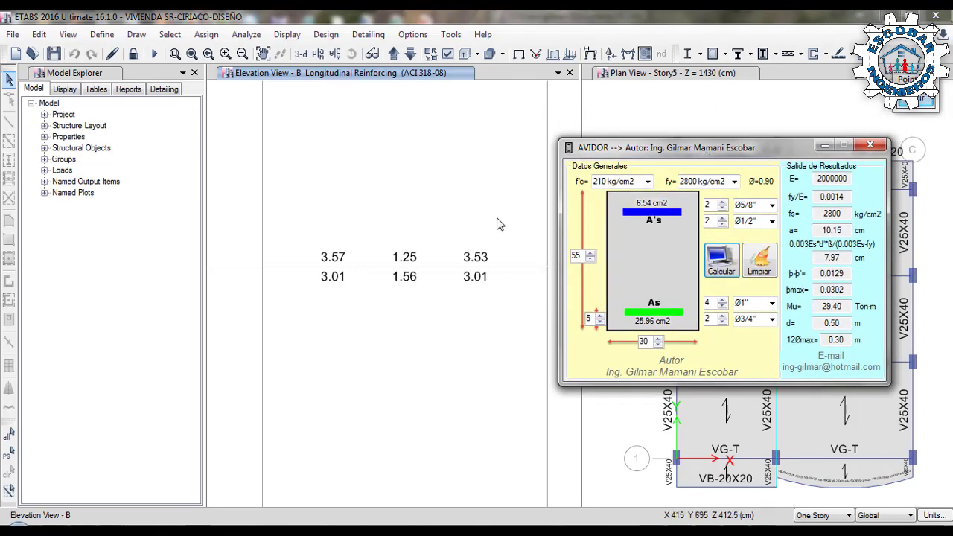
pyautogui.click(648, 183)
pyautogui.click(648, 183)
pyautogui.click(733, 181)
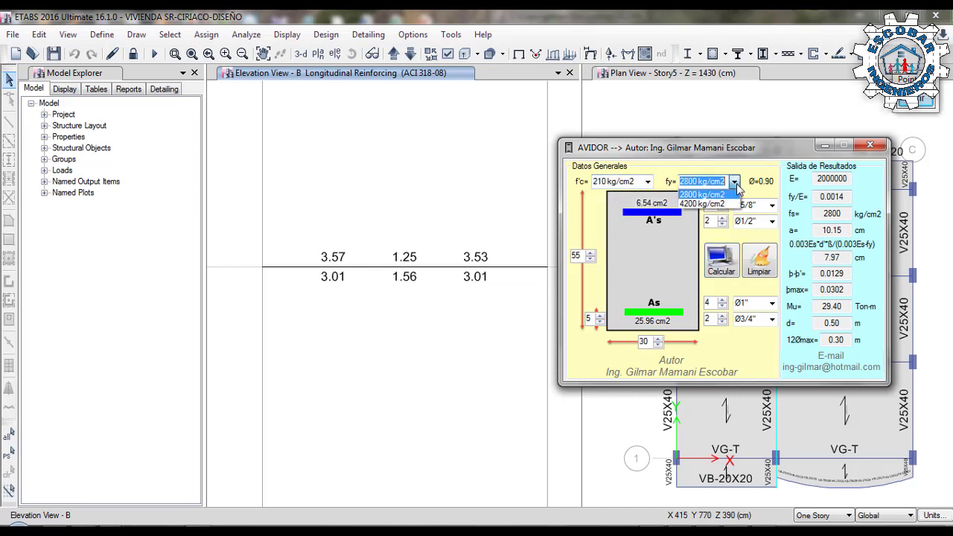
pyautogui.click(705, 204)
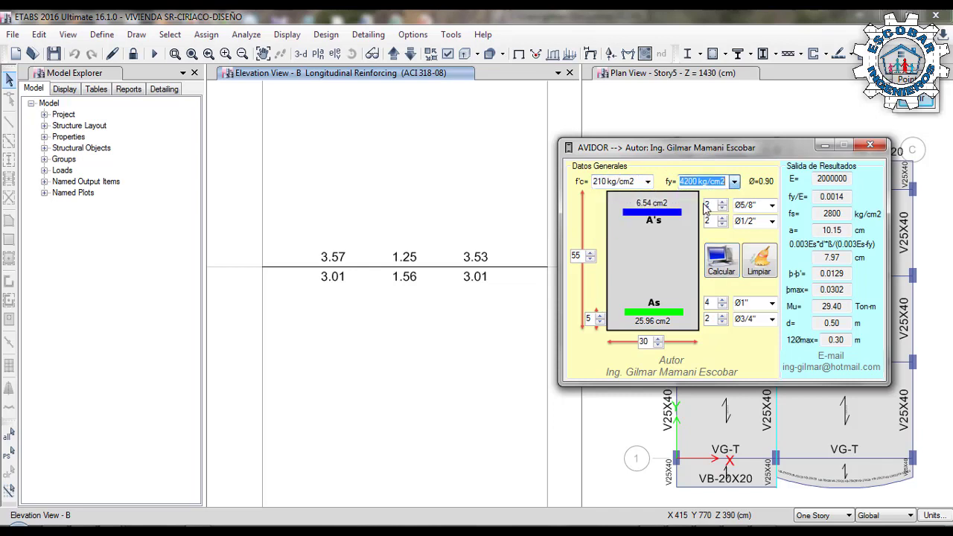
# Set the AVIDOR section to 25 cm wide and 40 cm high, with a 4 cm cover.
pyautogui.click(660, 345)
pyautogui.click(591, 258)
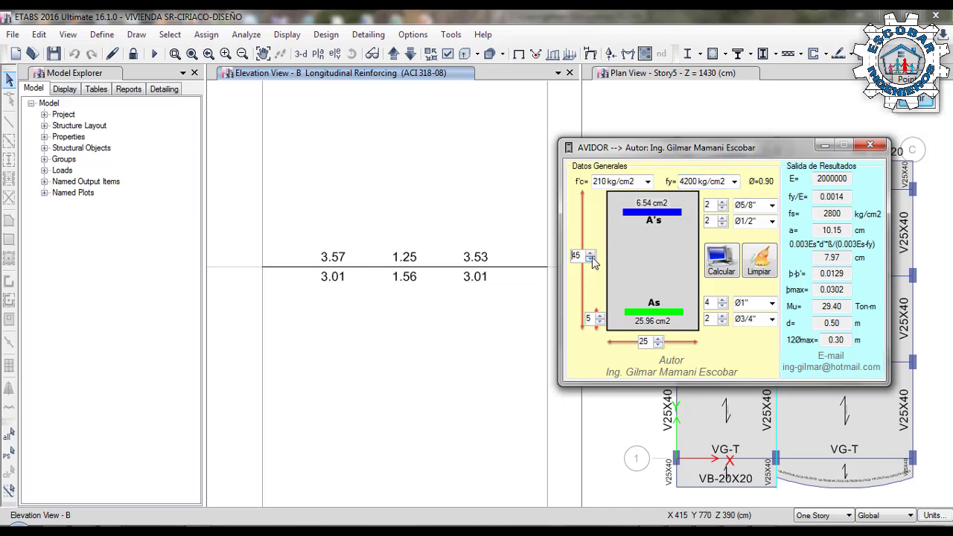
pyautogui.click(592, 254)
# Define the tension steel As as one Ø1/2" bar plus a second single Ø1/2" bar.
pyautogui.click(773, 303)
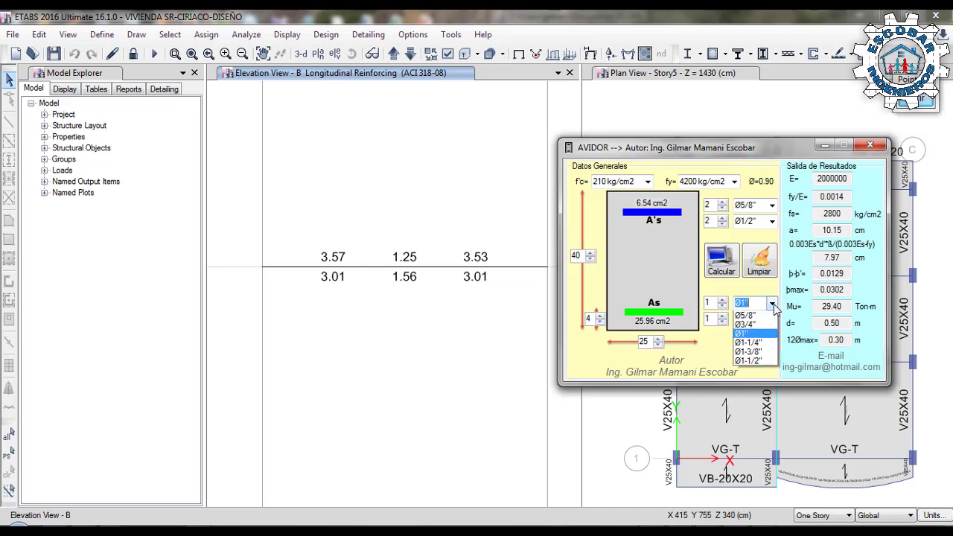
pyautogui.click(745, 334)
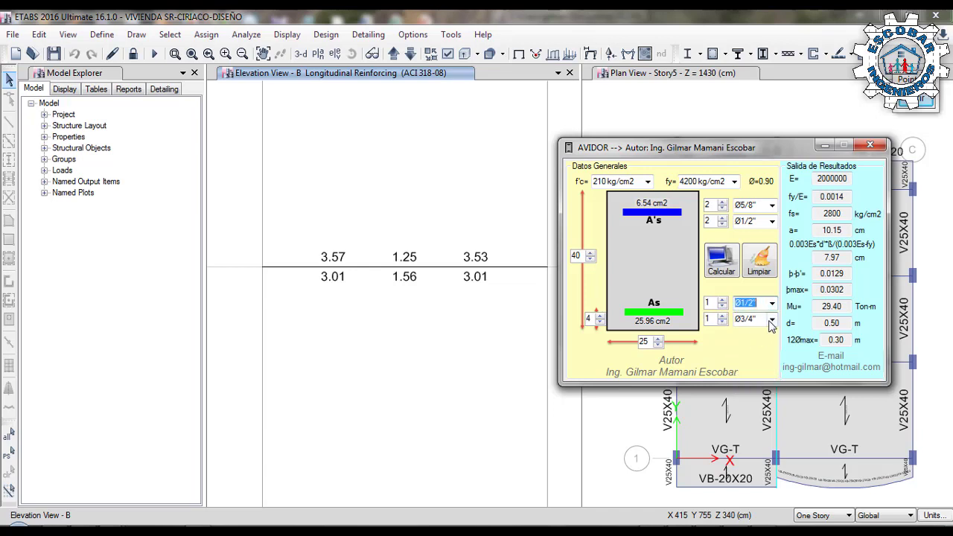
pyautogui.click(772, 319)
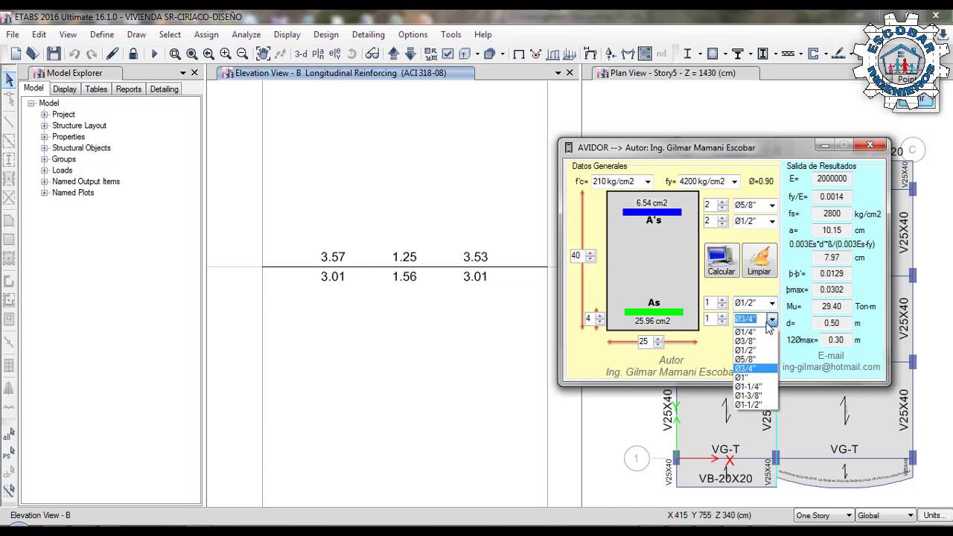
pyautogui.click(746, 350)
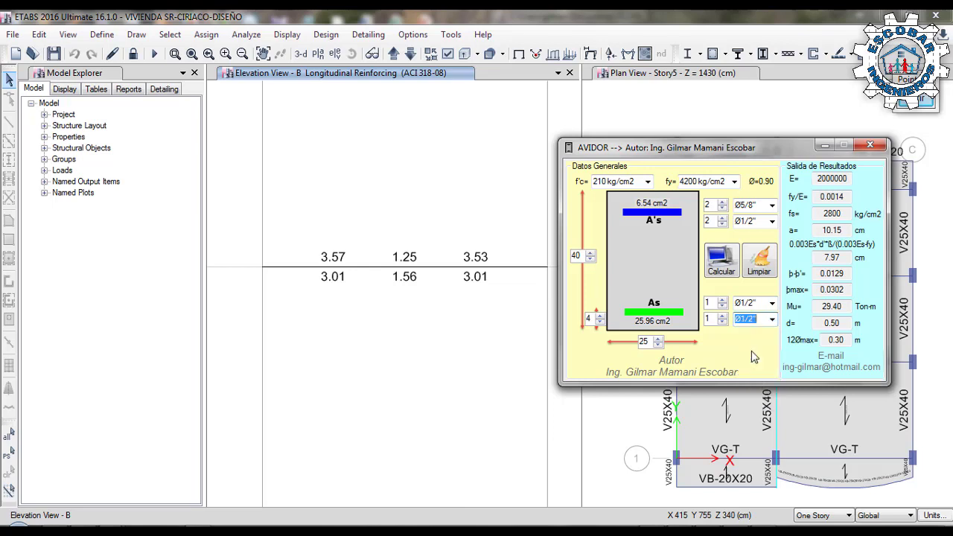
# Define the compression steel A's as one Ø1/2" bar in each of its two bar groups.
pyautogui.click(723, 202)
pyautogui.click(723, 208)
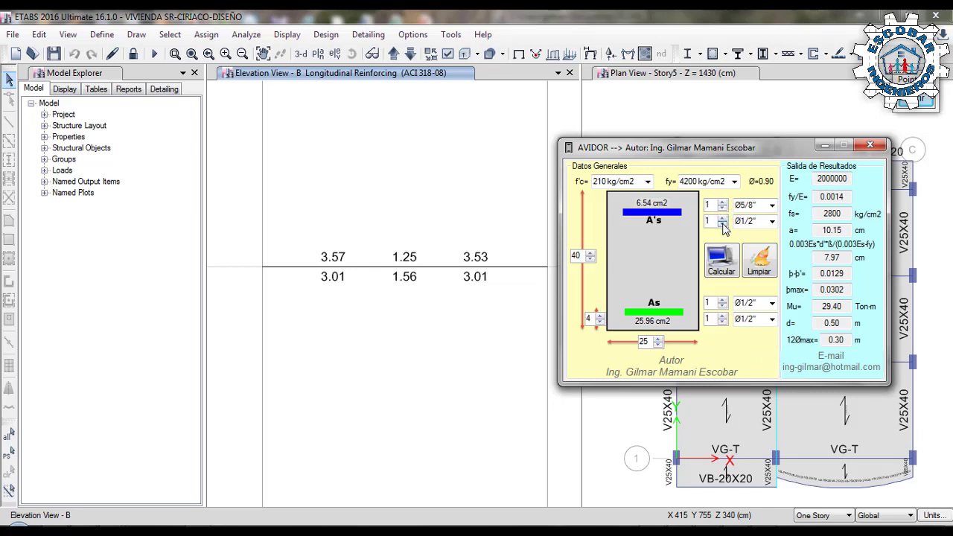
pyautogui.click(773, 205)
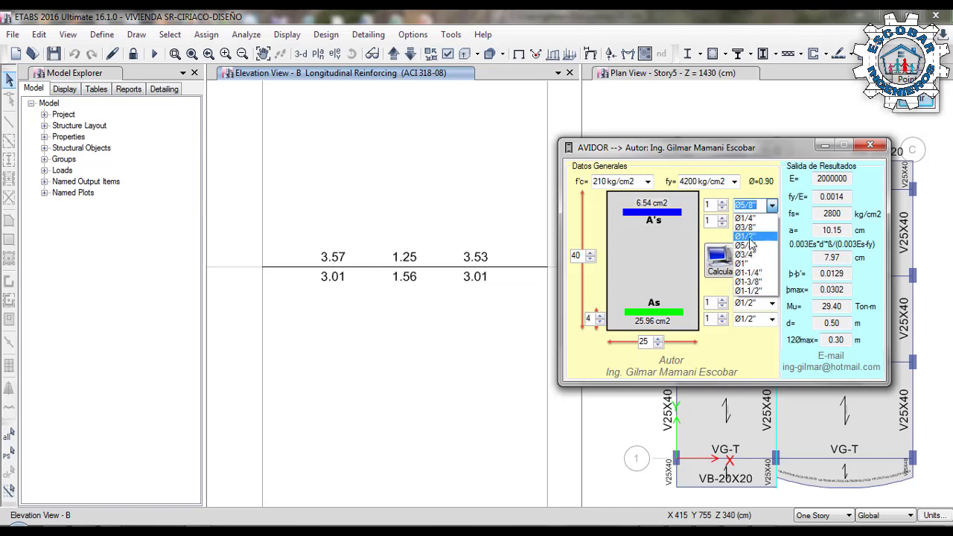
pyautogui.click(755, 237)
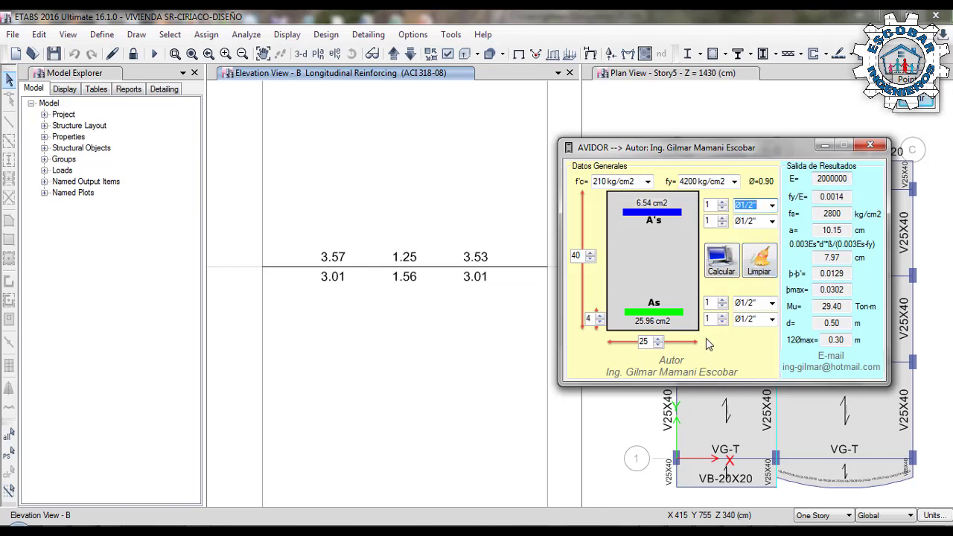
# Calculate the section, check its resisting moment Mu, and minimize AVIDOR.
pyautogui.click(723, 269)
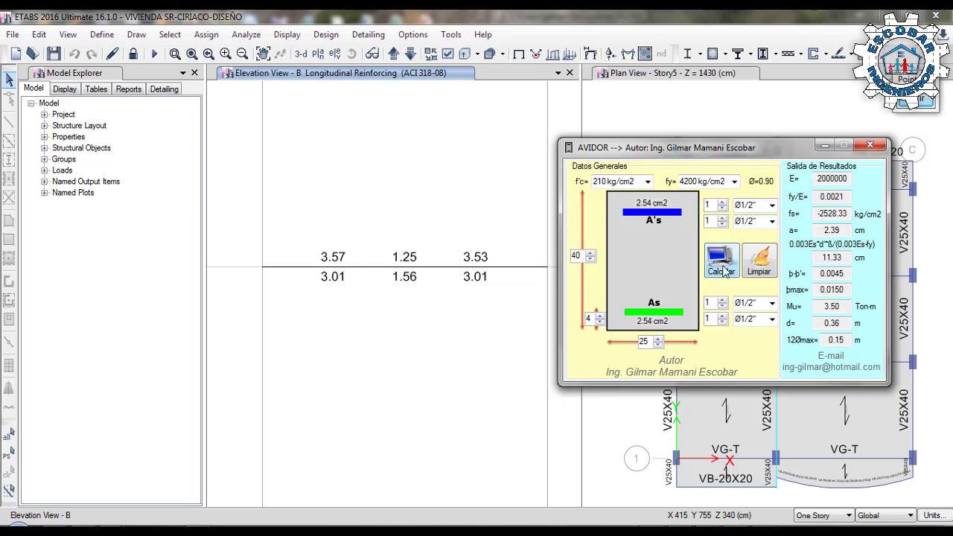
pyautogui.click(844, 309)
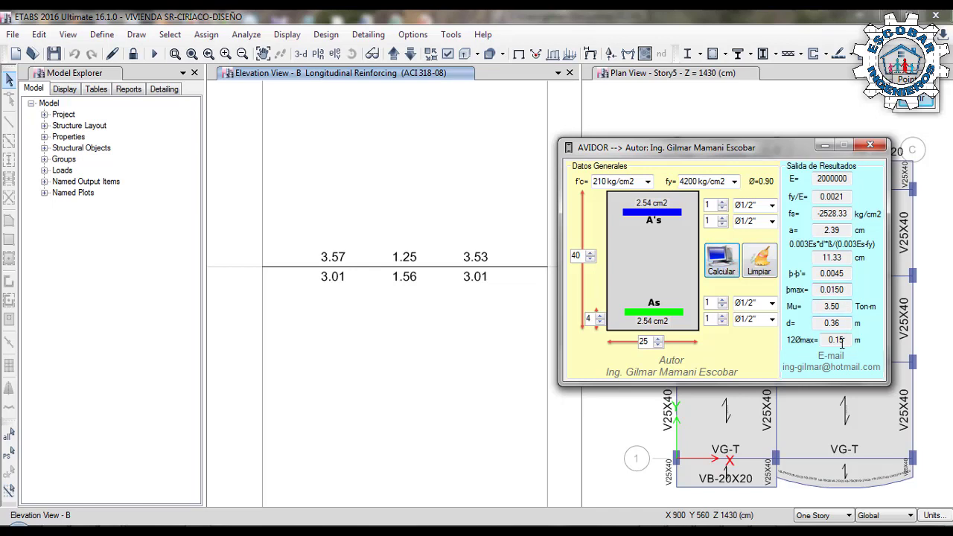
pyautogui.click(845, 307)
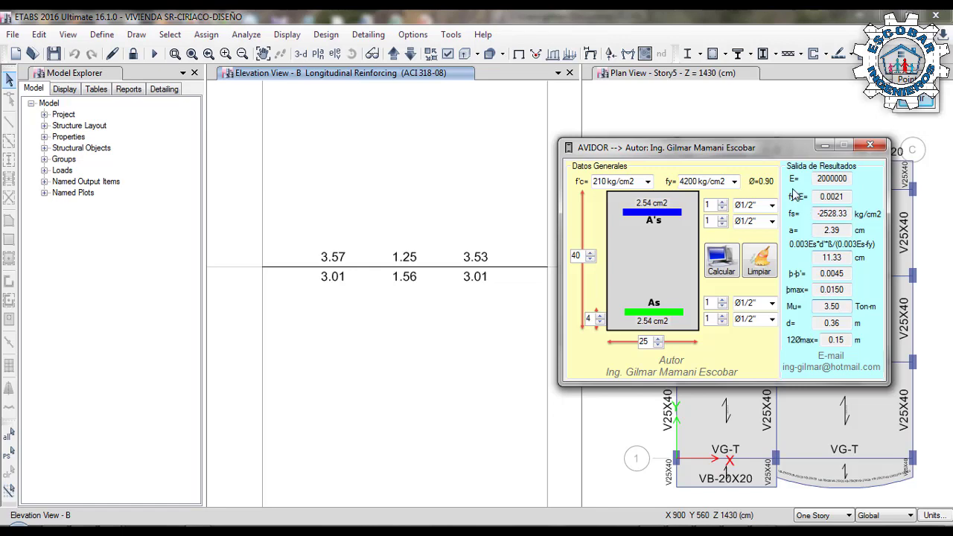
pyautogui.click(826, 145)
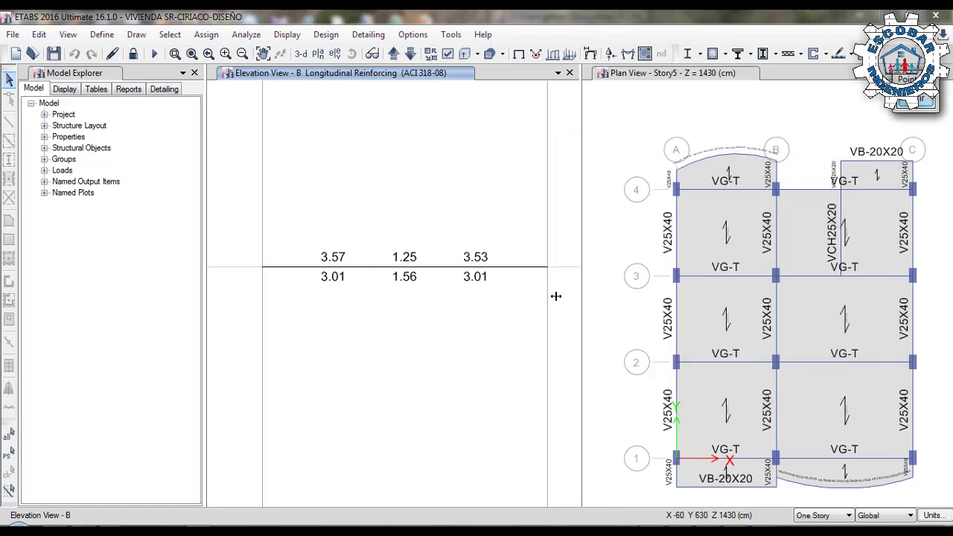
# Display the Moment 3-3 diagram for the Envnte combination, Max and Min, on the elevation's beam.
pyautogui.click(356, 275)
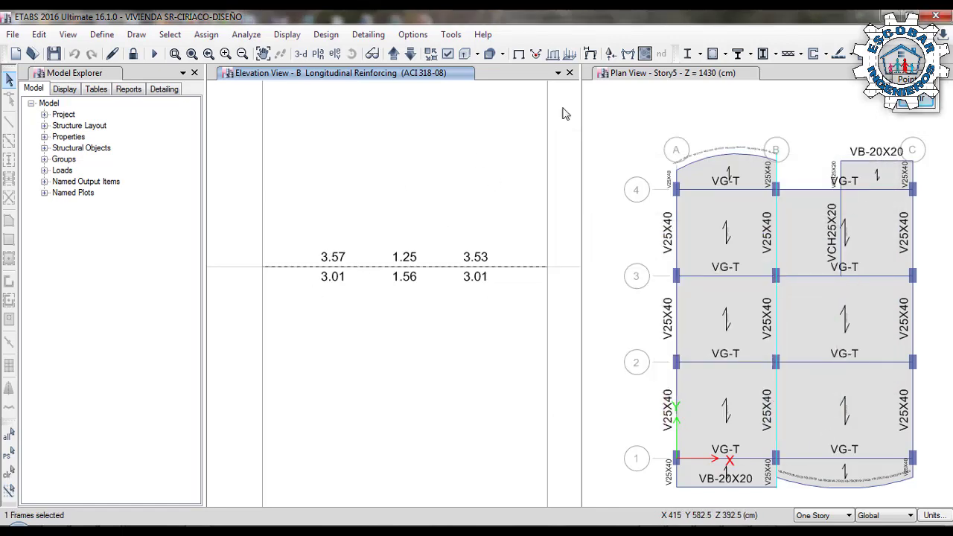
pyautogui.click(628, 54)
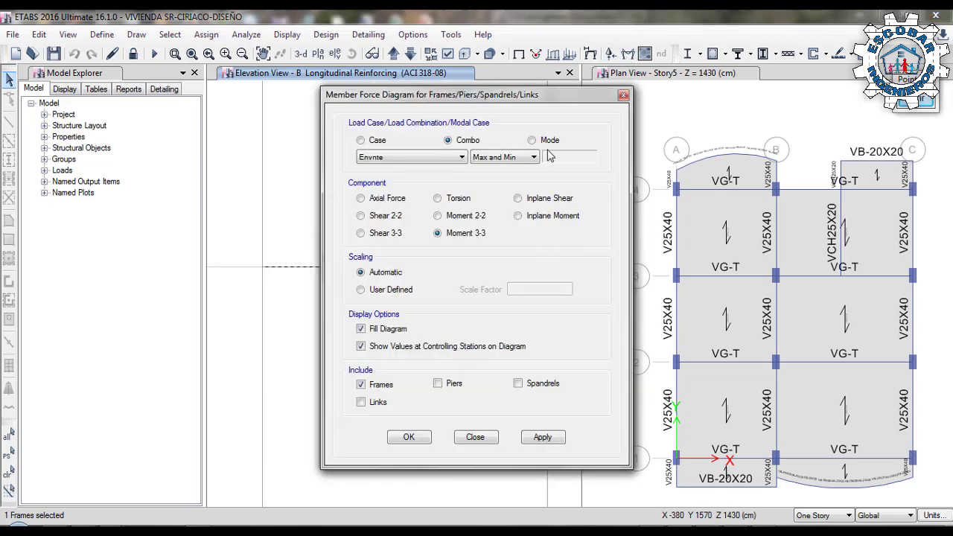
pyautogui.click(458, 157)
pyautogui.click(408, 159)
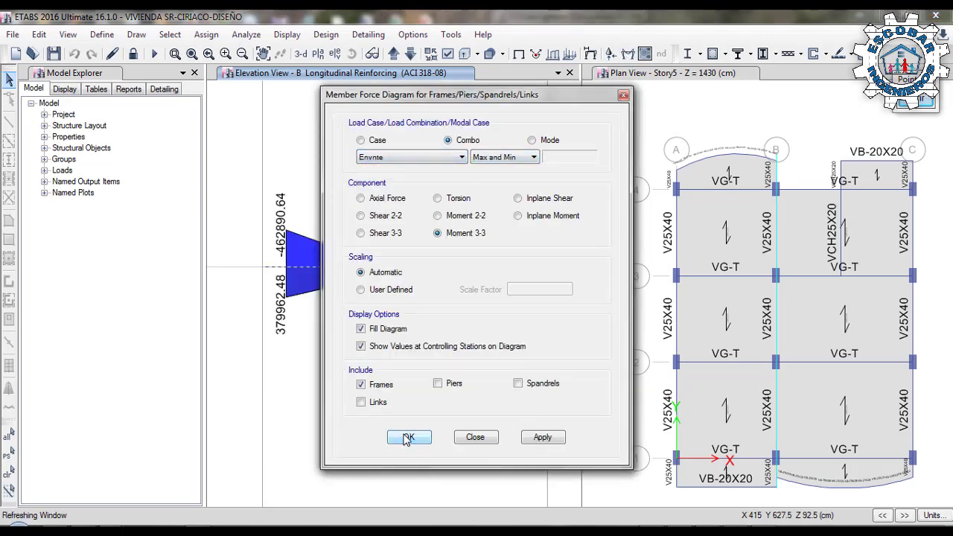
pyautogui.click(406, 437)
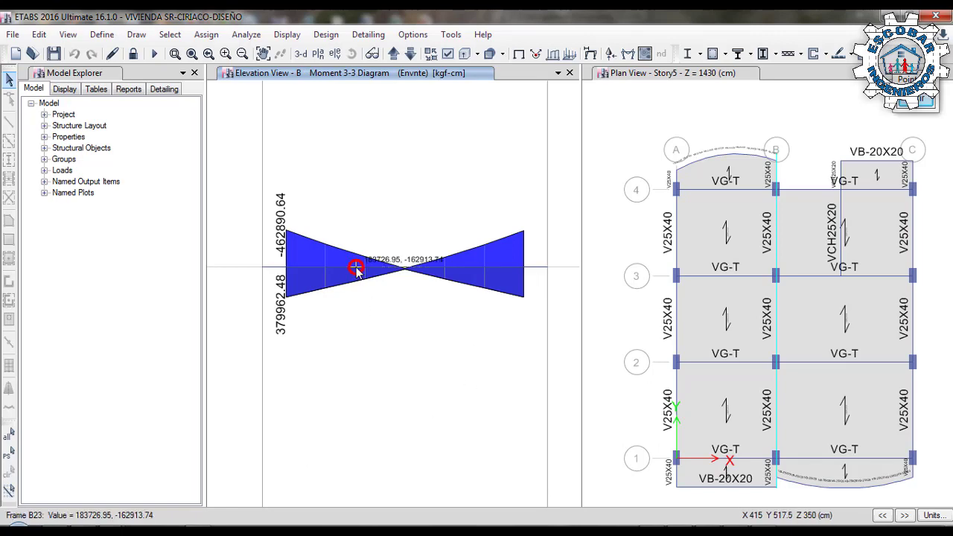
# Inspect the V25X40 beam's detailed shear and moment diagrams near its left end, and close them.
pyautogui.rightClick(358, 274)
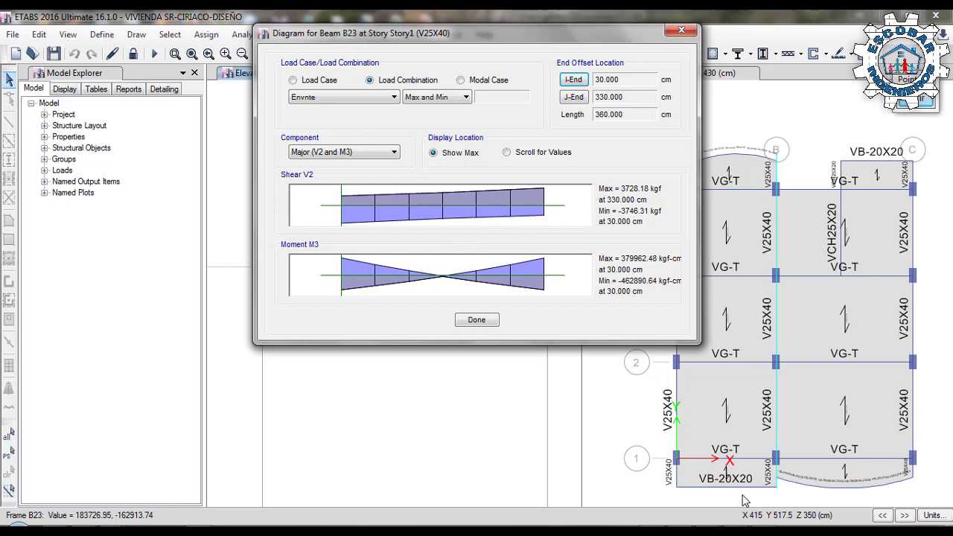
pyautogui.click(344, 268)
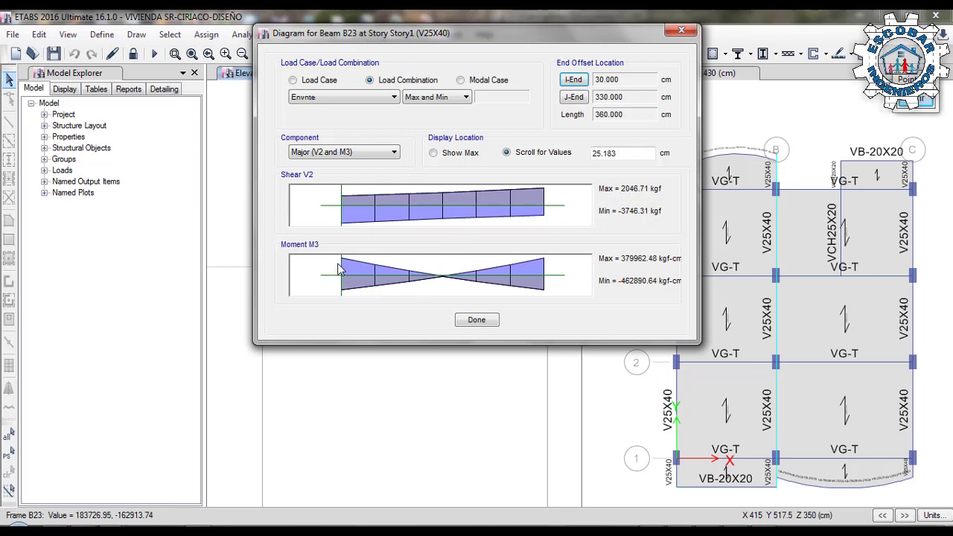
pyautogui.click(681, 29)
# Change the model's consistent units to tonf for force, with metres for length.
pyautogui.click(924, 515)
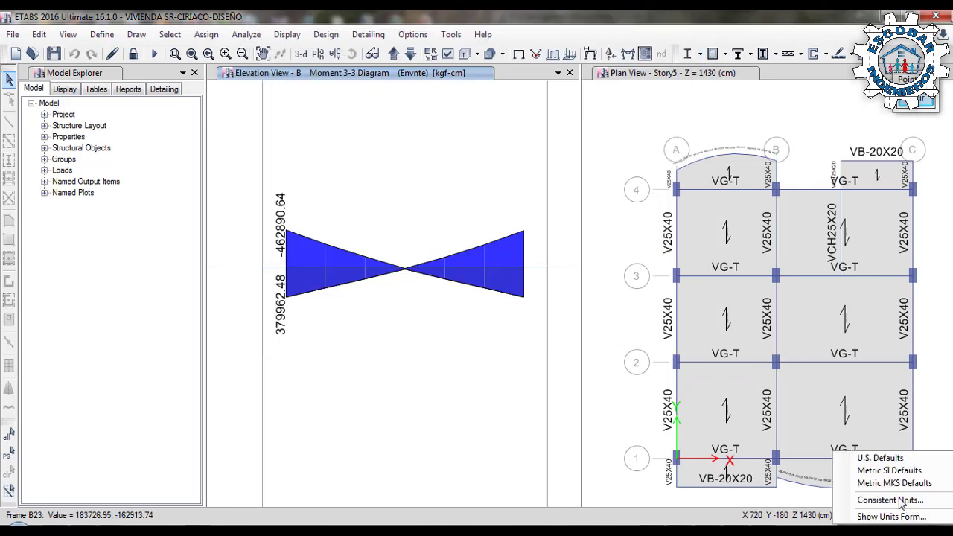
pyautogui.click(898, 503)
pyautogui.click(506, 165)
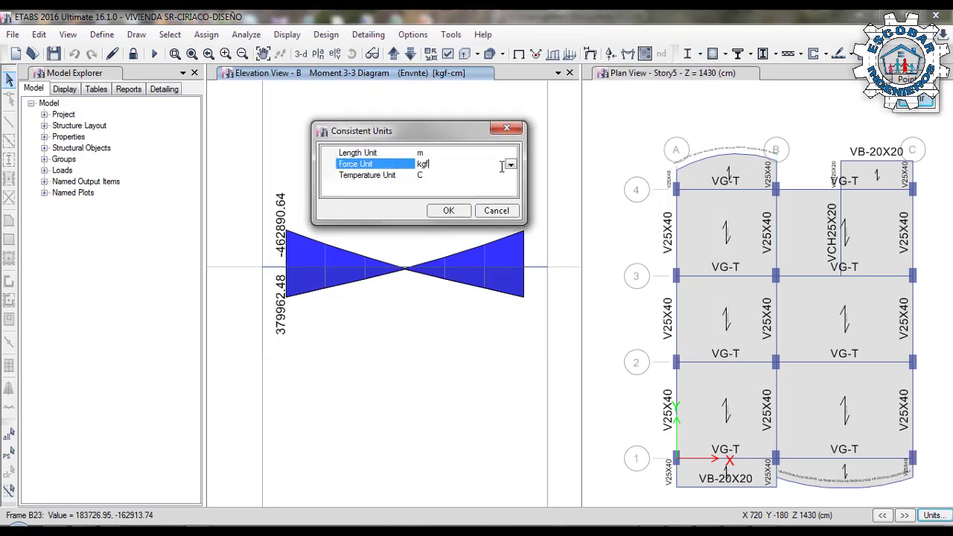
pyautogui.click(511, 165)
pyautogui.click(436, 229)
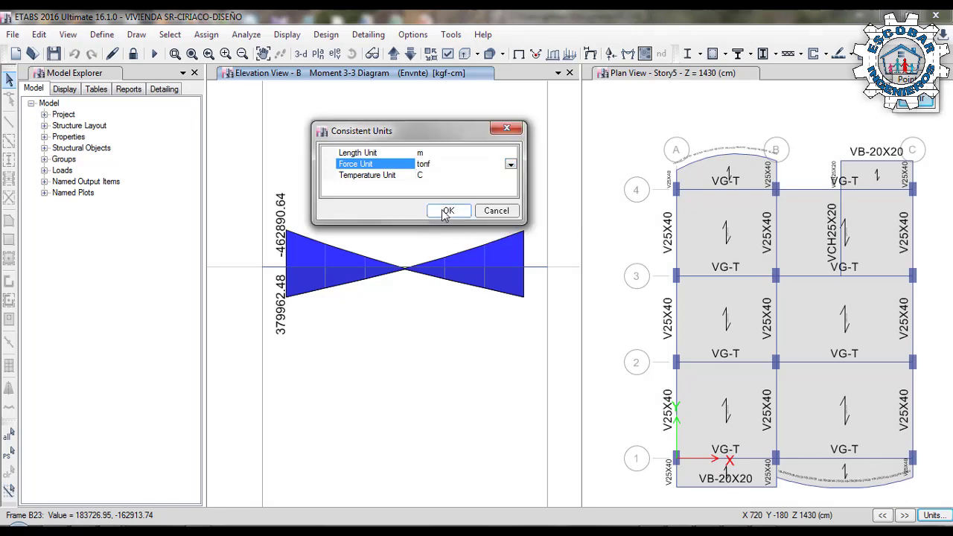
pyautogui.click(449, 210)
# Reopen the V25X40 beam's detailed diagram and scroll to the 0.4376 m location near its left end.
pyautogui.rightClick(376, 269)
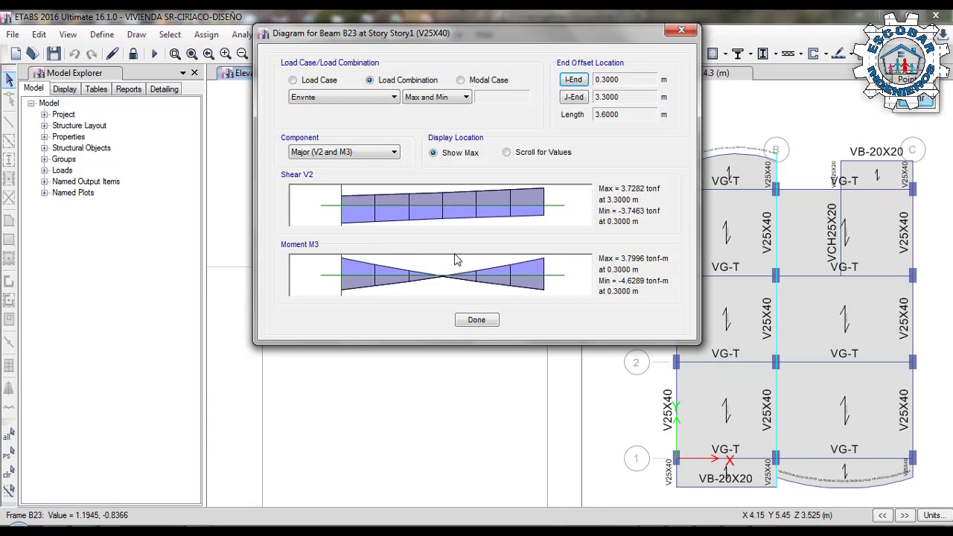
pyautogui.click(343, 272)
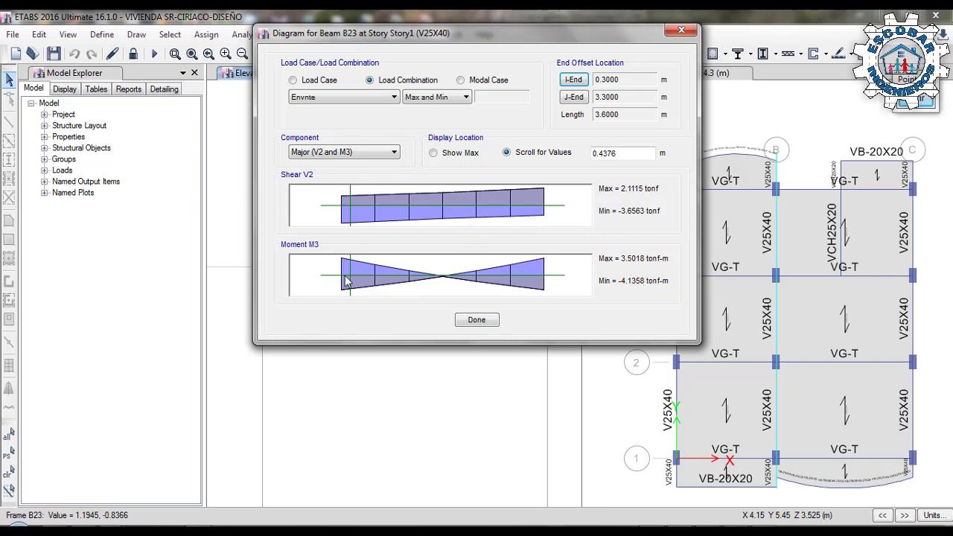
pyautogui.click(624, 153)
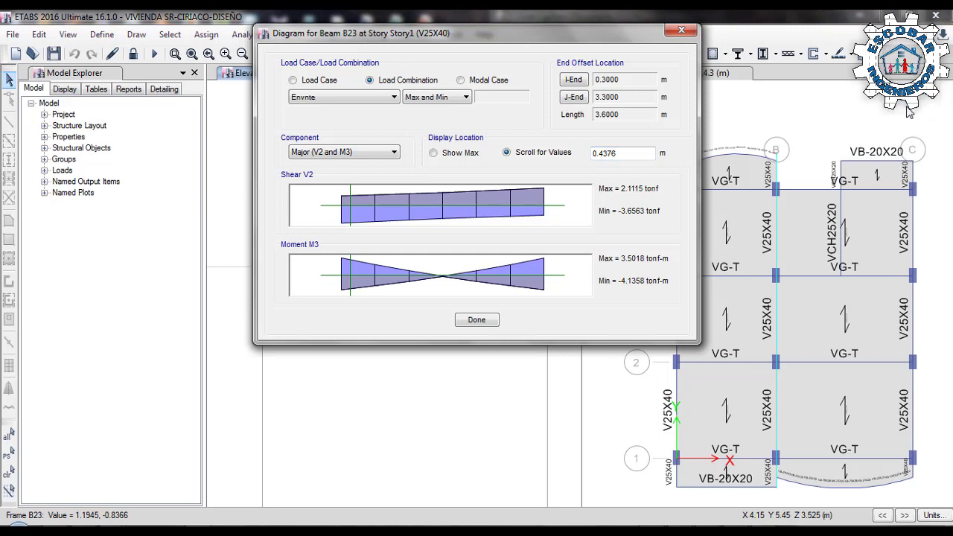
pyautogui.click(927, 108)
pyautogui.click(907, 280)
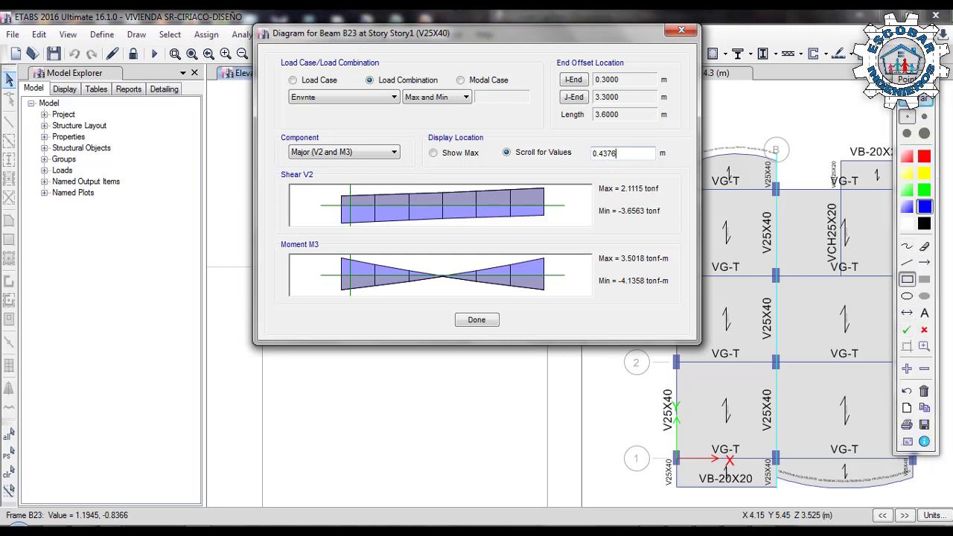
pyautogui.click(913, 112)
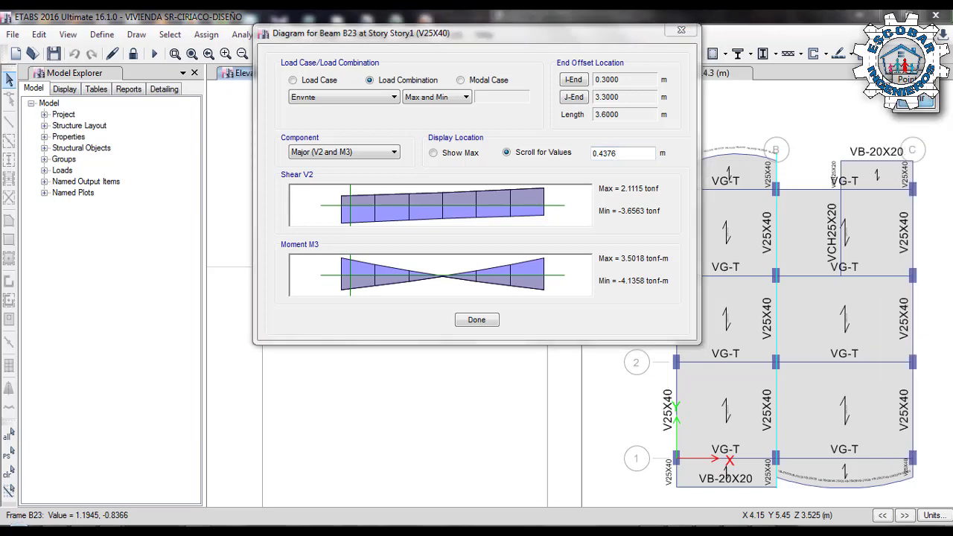
# Check AVIDOR's Mu against the M3 values at 0.4376 m, and minimize AVIDOR to return to the beam diagram.
pyautogui.hotkey('alt', 'Tab')
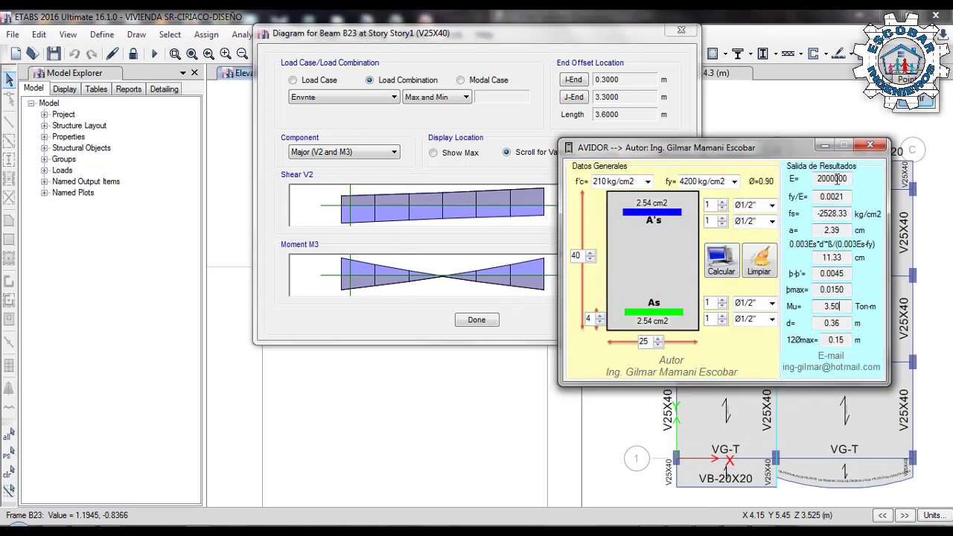
pyautogui.click(822, 147)
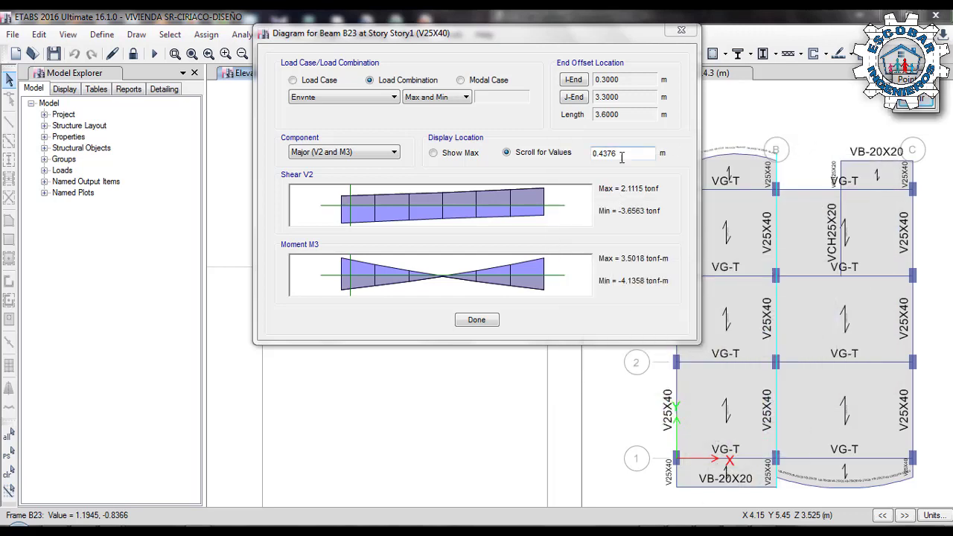
pyautogui.click(630, 153)
# With the screen annotation tool, sketch a short blue hooked bar at the beam's left end and a long green bar hooked at both ends above it.
pyautogui.click(910, 112)
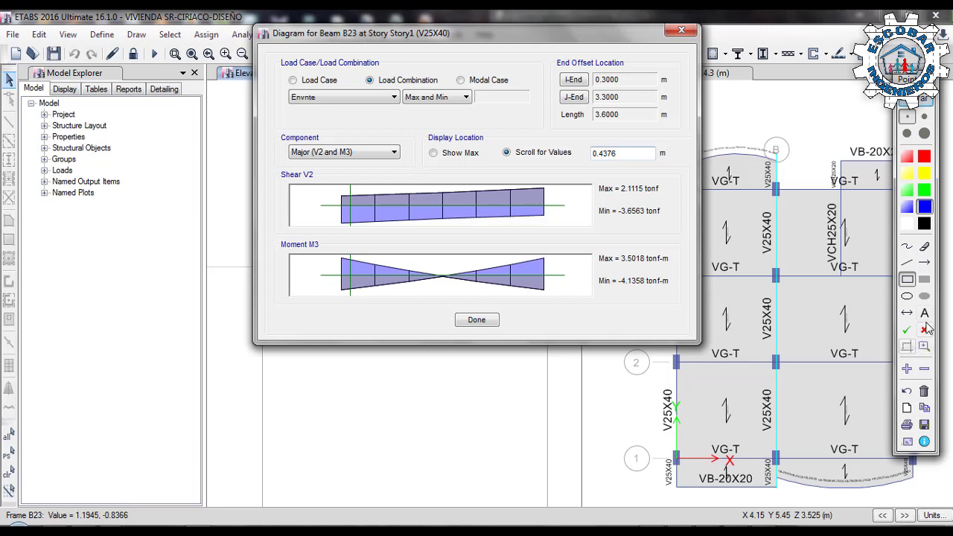
pyautogui.click(907, 246)
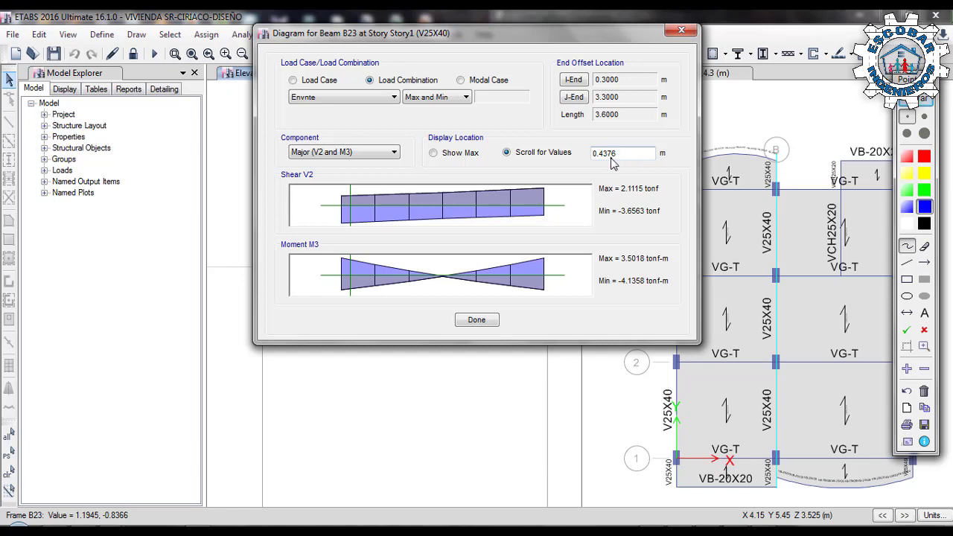
pyautogui.moveTo(595, 320); pyautogui.dragTo(588, 331)
pyautogui.moveTo(272, 422)
pyautogui.mouseDown()
pyautogui.moveTo(270, 402)
pyautogui.moveTo(354, 409)
pyautogui.mouseUp()
pyautogui.moveTo(259, 385); pyautogui.dragTo(251, 403)
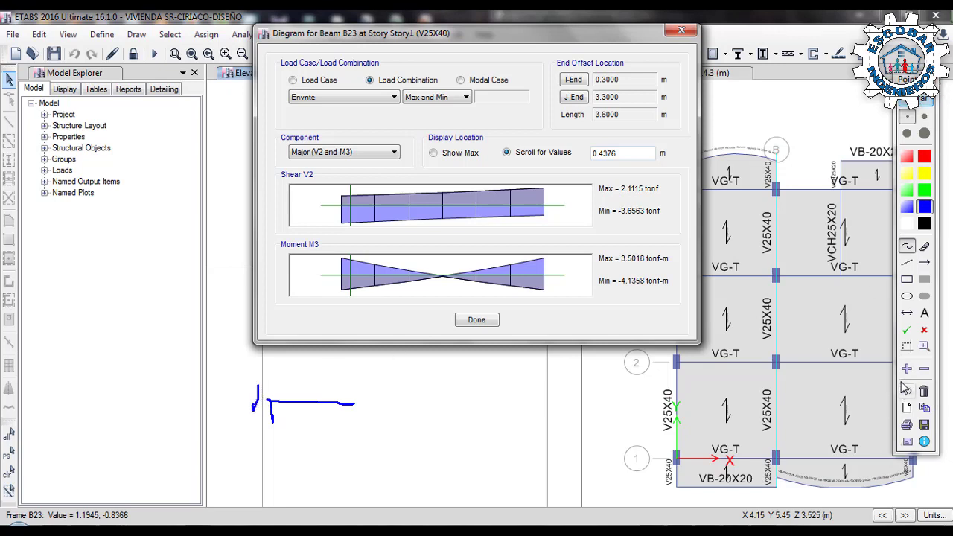
pyautogui.click(908, 391)
pyautogui.click(925, 191)
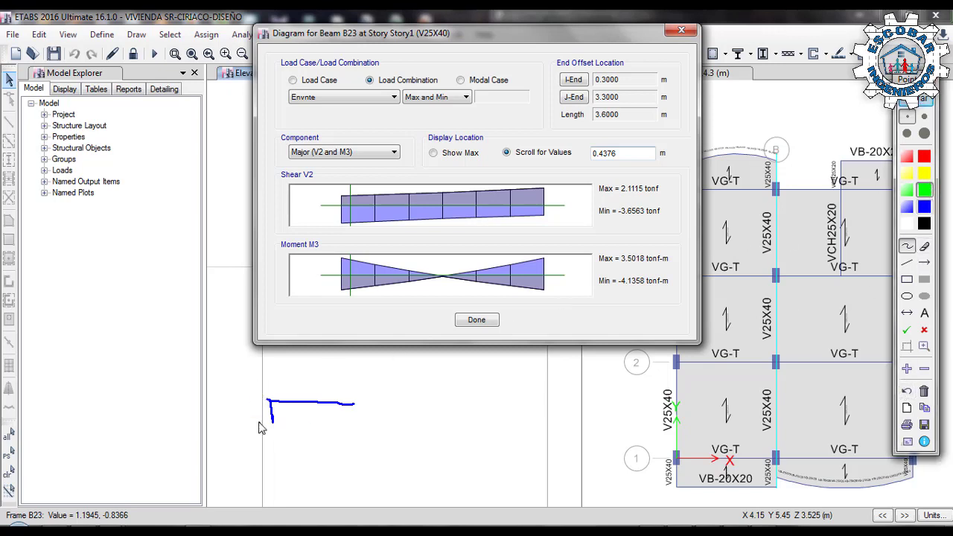
pyautogui.moveTo(260, 392)
pyautogui.mouseDown()
pyautogui.moveTo(267, 425)
pyautogui.moveTo(373, 389)
pyautogui.moveTo(551, 394)
pyautogui.moveTo(563, 431)
pyautogui.mouseUp()
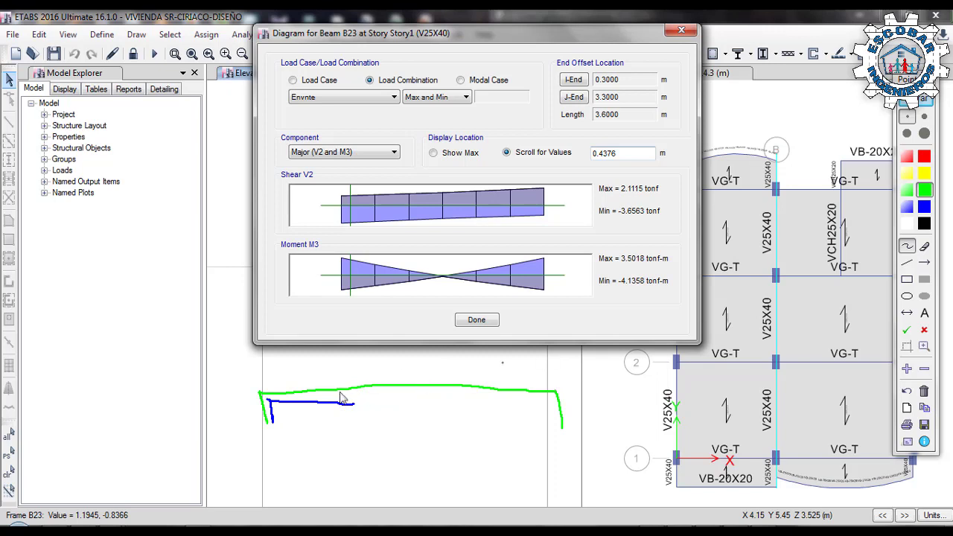
# Annotate a green arrow from the 0.4376 m display location to the sketched bars' left part, and close the annotation tool.
pyautogui.click(924, 313)
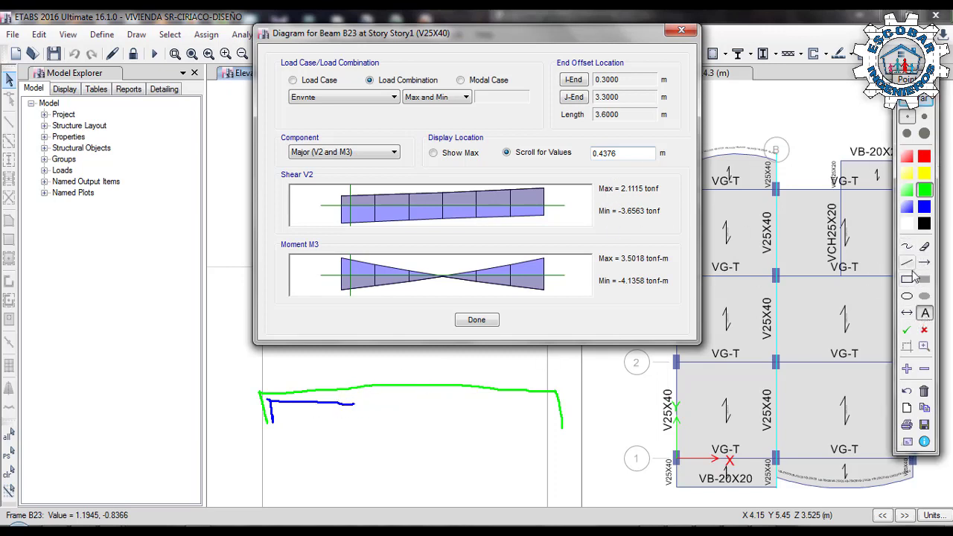
pyautogui.click(925, 262)
pyautogui.moveTo(597, 160)
pyautogui.mouseDown()
pyautogui.moveTo(421, 287)
pyautogui.moveTo(313, 395)
pyautogui.moveTo(418, 307)
pyautogui.moveTo(274, 393)
pyautogui.moveTo(297, 399)
pyautogui.mouseUp()
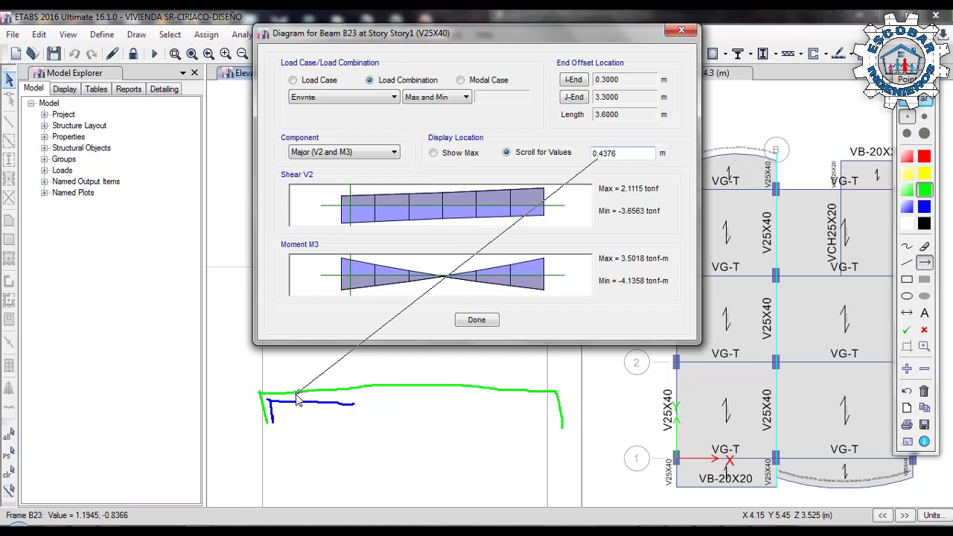
pyautogui.moveTo(297, 398)
pyautogui.mouseDown()
pyautogui.moveTo(319, 378)
pyautogui.moveTo(304, 385)
pyautogui.mouseUp()
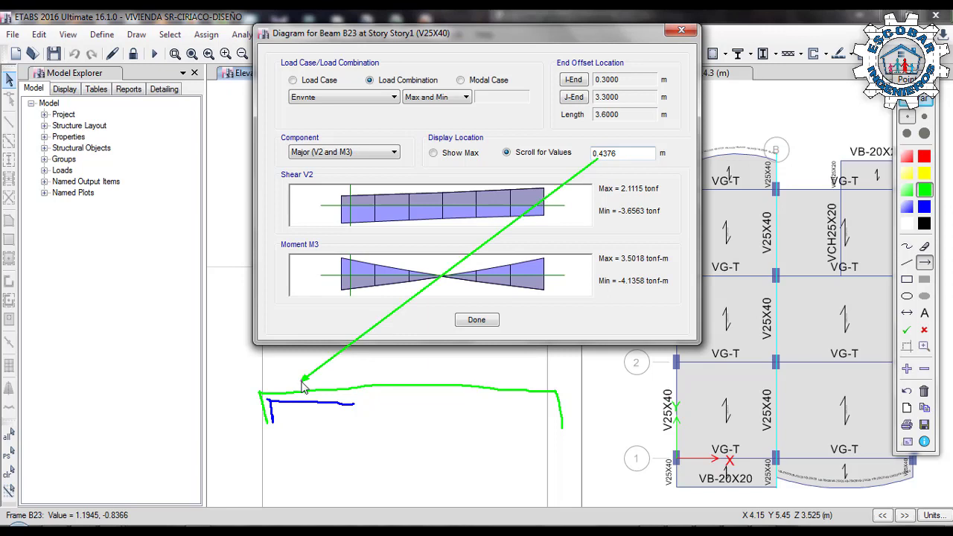
pyautogui.click(923, 110)
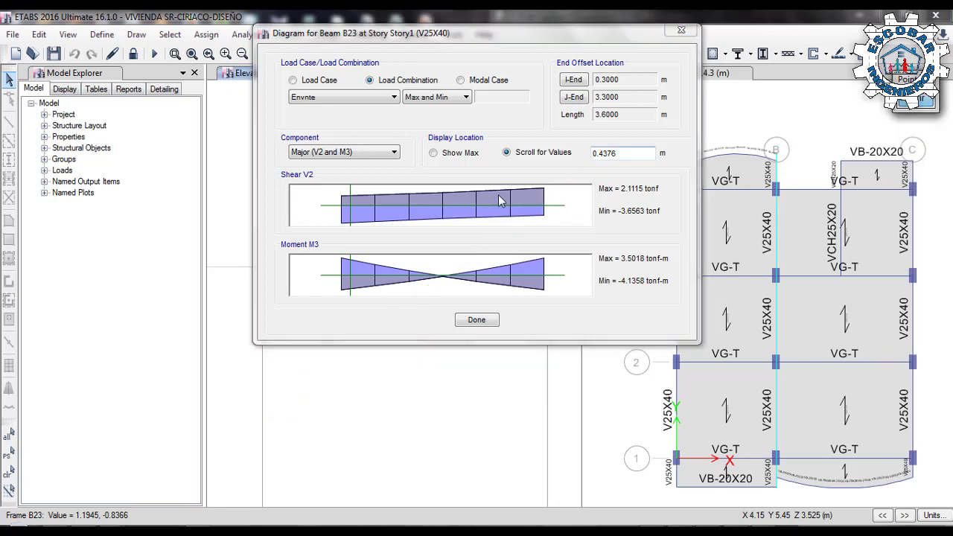
# Bring up the HP 50G calculator emulator over the beam diagram, clear its stack and enter 0.44.
pyautogui.click(617, 153)
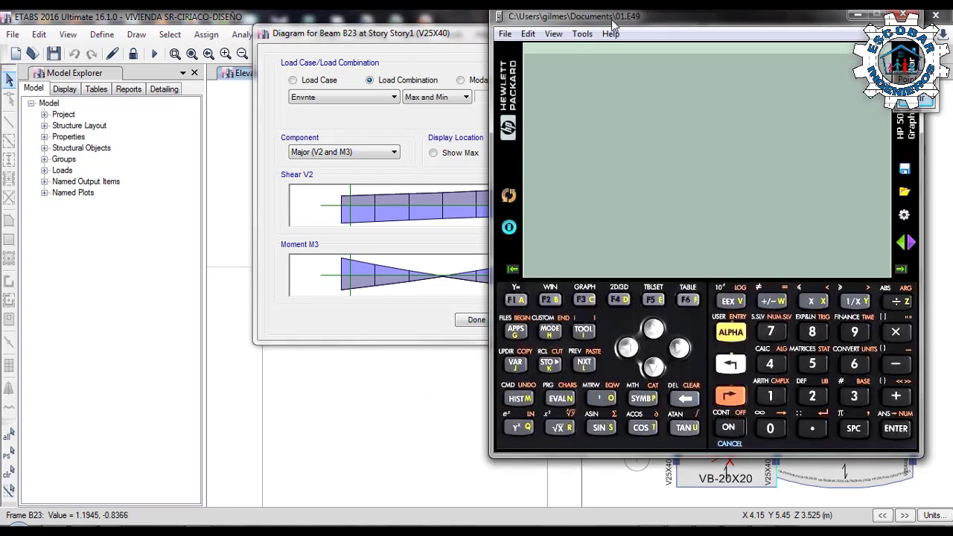
pyautogui.moveTo(613, 31); pyautogui.dragTo(457, 89)
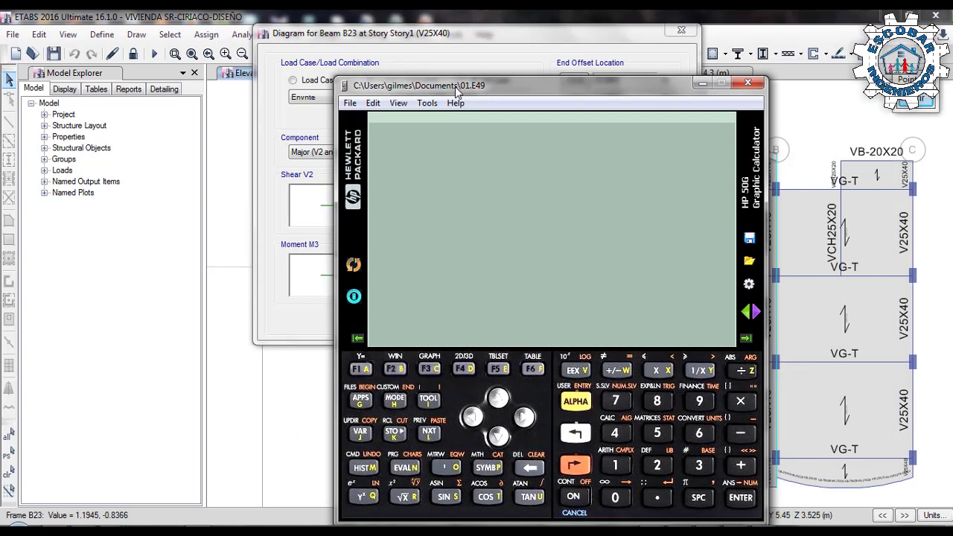
pyautogui.click(574, 497)
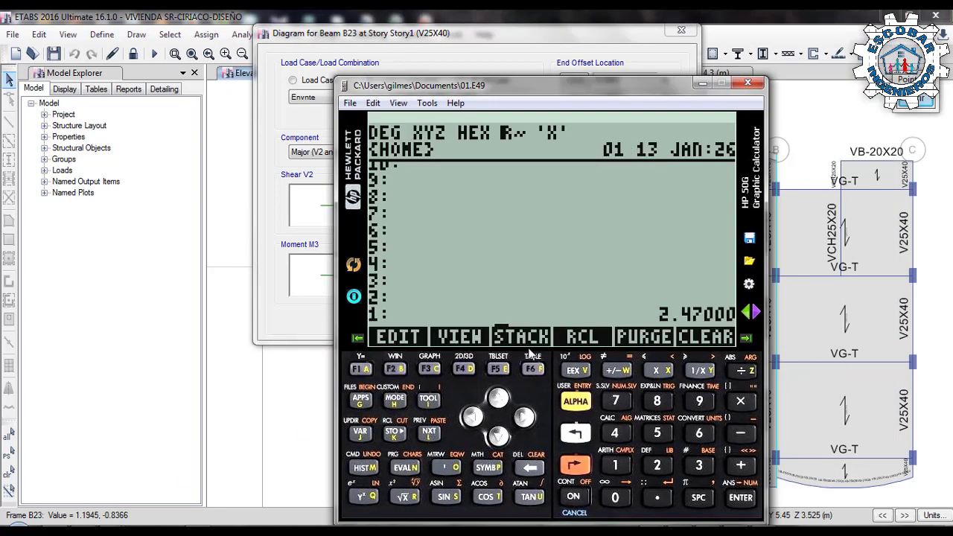
pyautogui.press('BackSpace')
pyautogui.write('0.444')
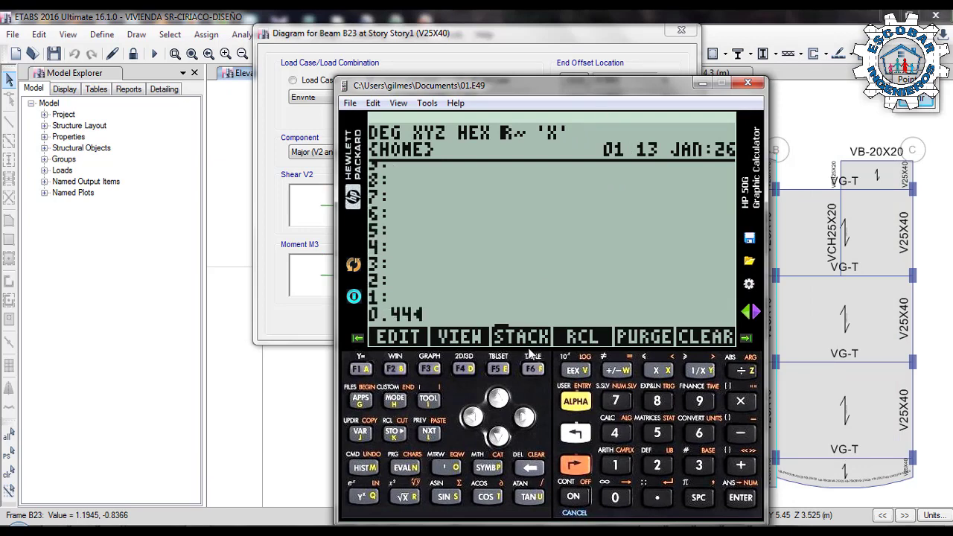
pyautogui.press('Return')
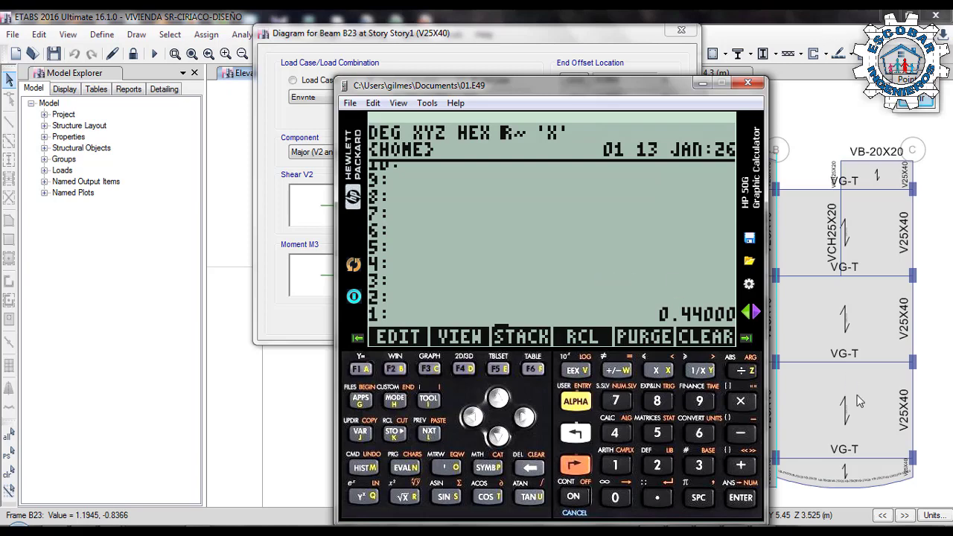
# Read the effective depth d in AVIDOR and add 0.36 to the 0.44 on the calculator.
pyautogui.click(748, 533)
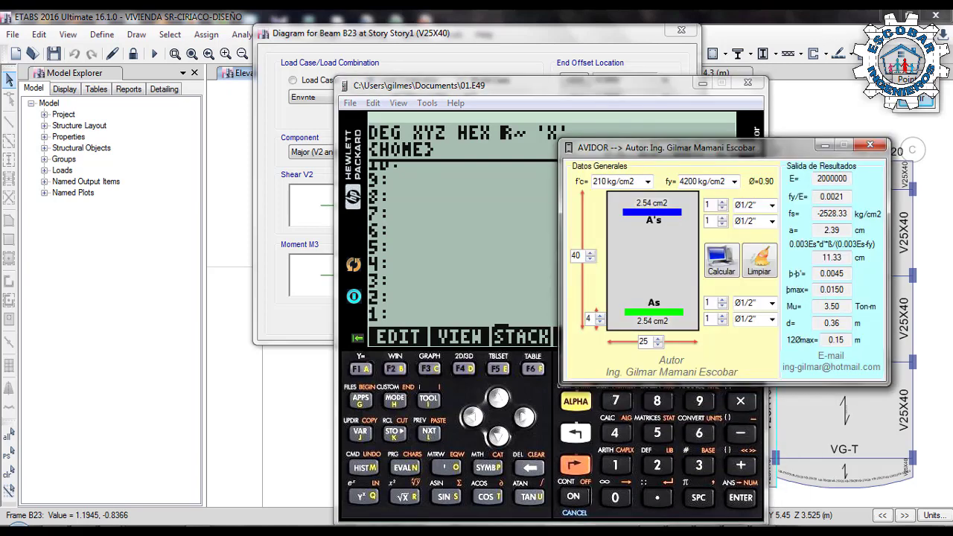
pyautogui.click(850, 341)
pyautogui.click(625, 84)
pyautogui.write('0.36')
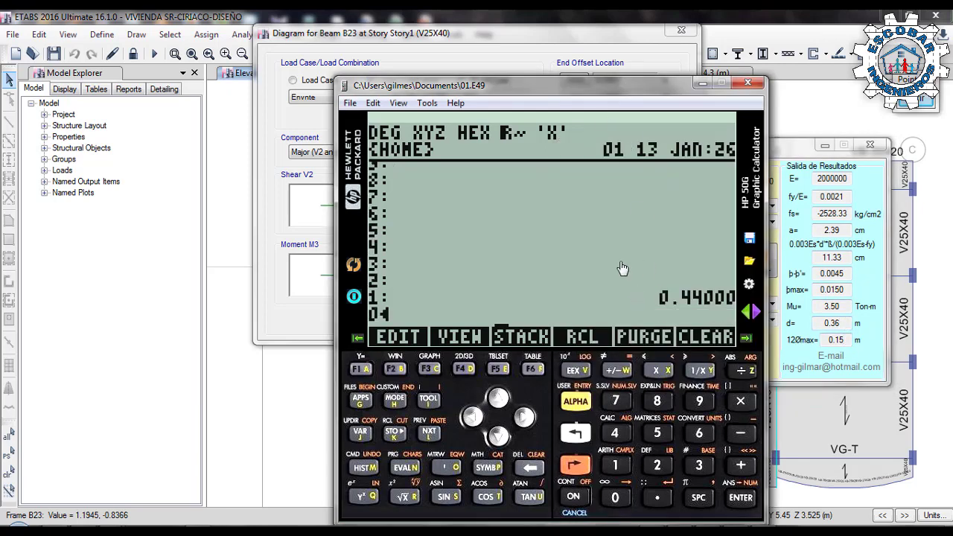
pyautogui.press('Return')
pyautogui.press('+')
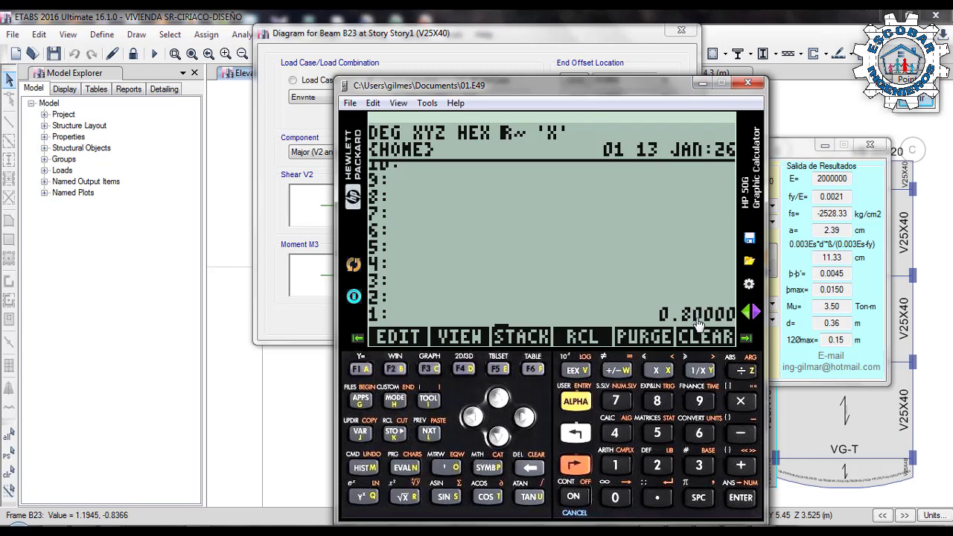
# Minimize the calculator, and close both AVIDOR and the V25X40 beam's detailed diagram.
pyautogui.click(702, 84)
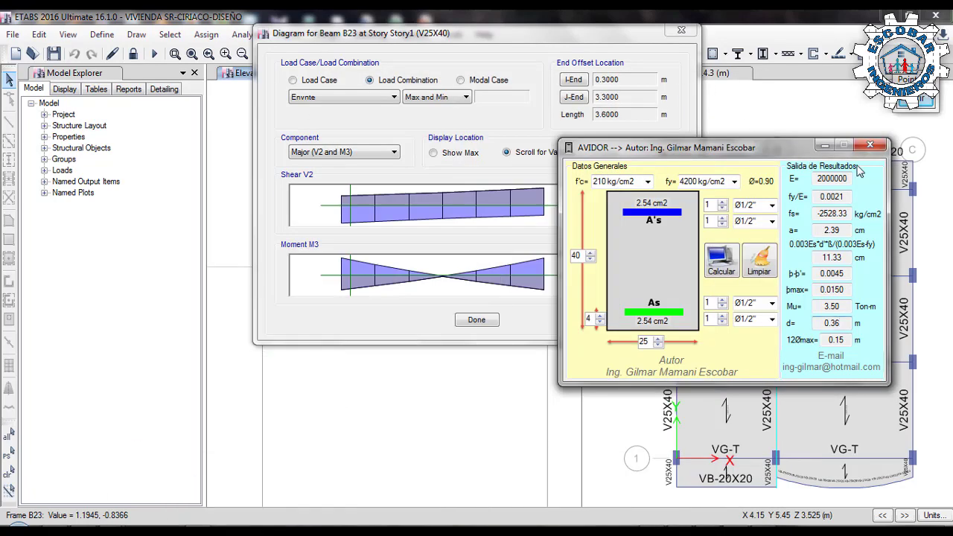
pyautogui.click(868, 147)
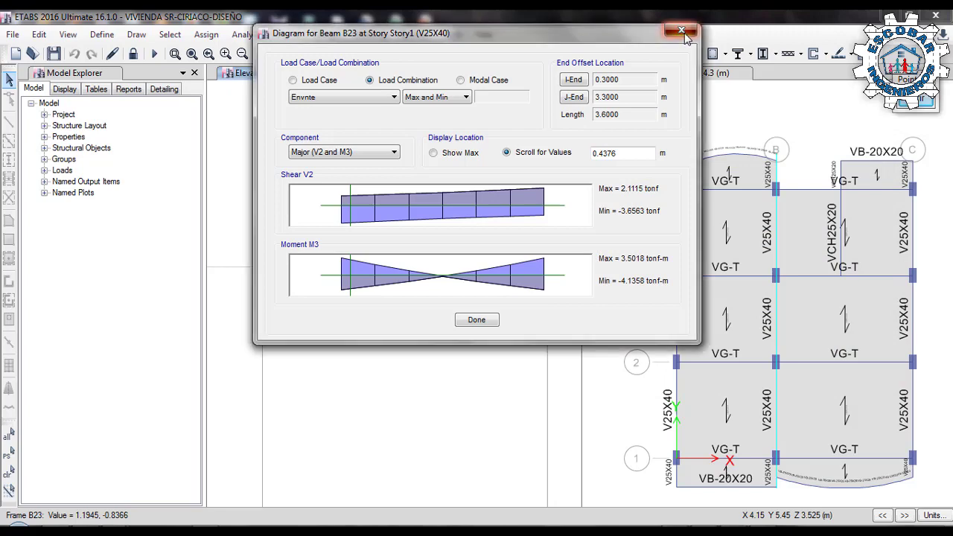
pyautogui.click(681, 31)
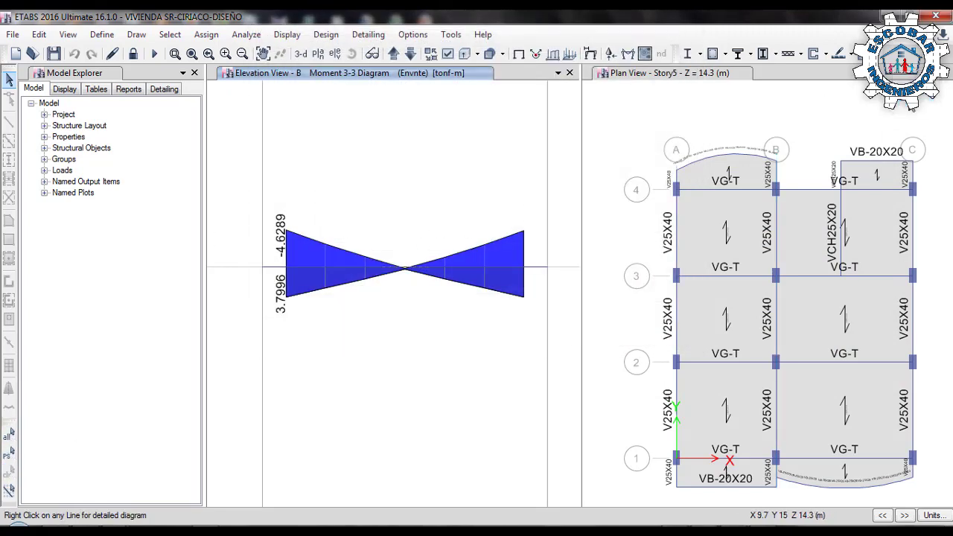
# With the screen annotation tool, draw a long black rectangle above the moment diagram to represent the beam.
pyautogui.moveTo(948, 347)
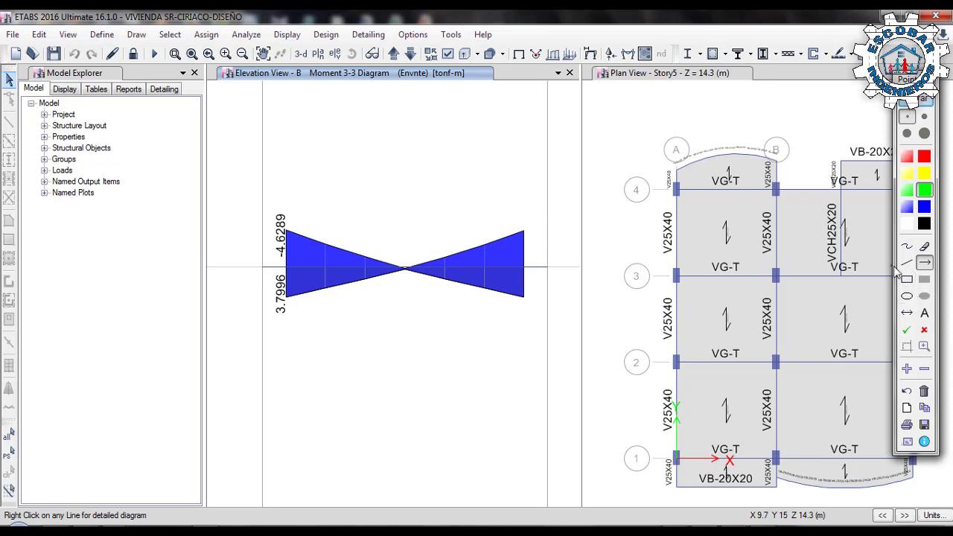
pyautogui.click(908, 282)
pyautogui.click(925, 224)
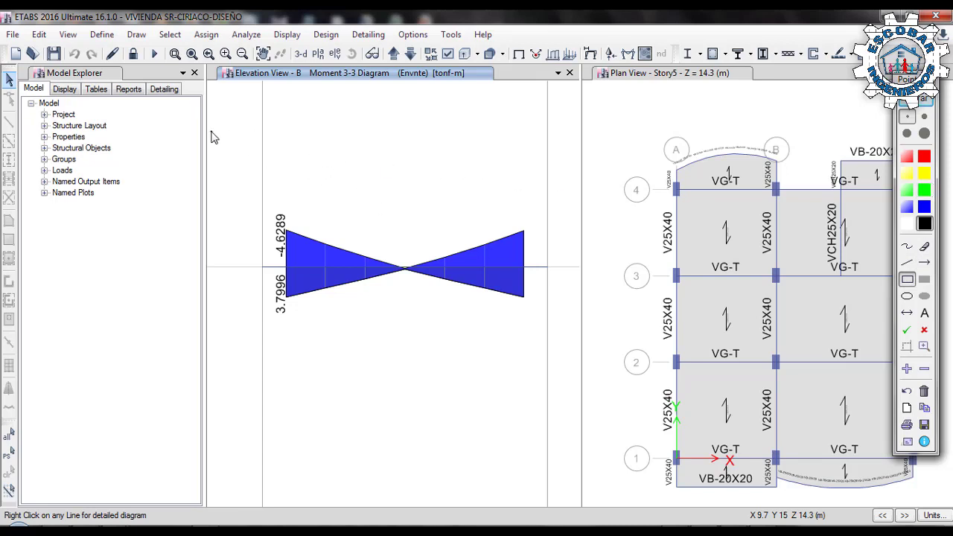
pyautogui.moveTo(207, 93)
pyautogui.mouseDown()
pyautogui.moveTo(481, 159)
pyautogui.moveTo(575, 158)
pyautogui.mouseUp()
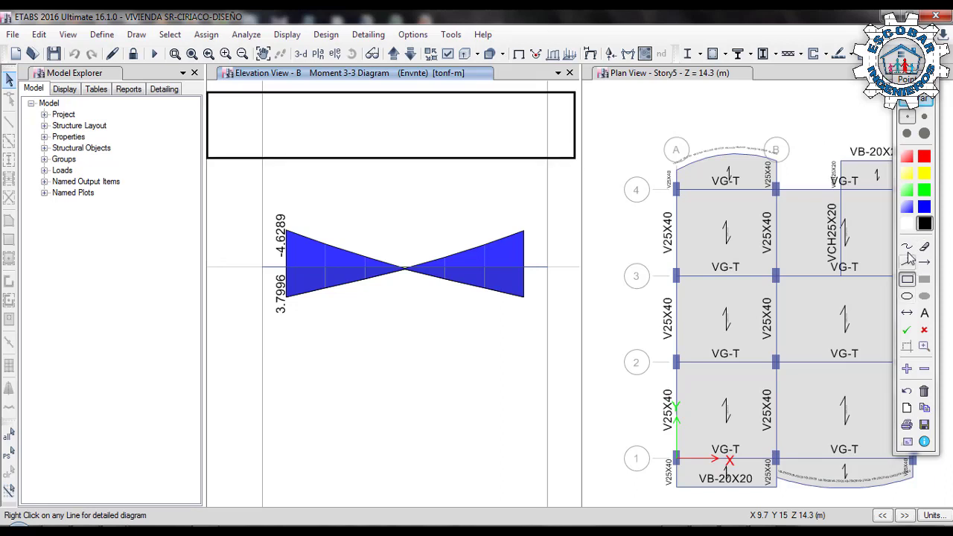
# Draw green continuous bars with hooked ends along the inside top and bottom of the black beam rectangle.
pyautogui.click(907, 265)
pyautogui.click(924, 191)
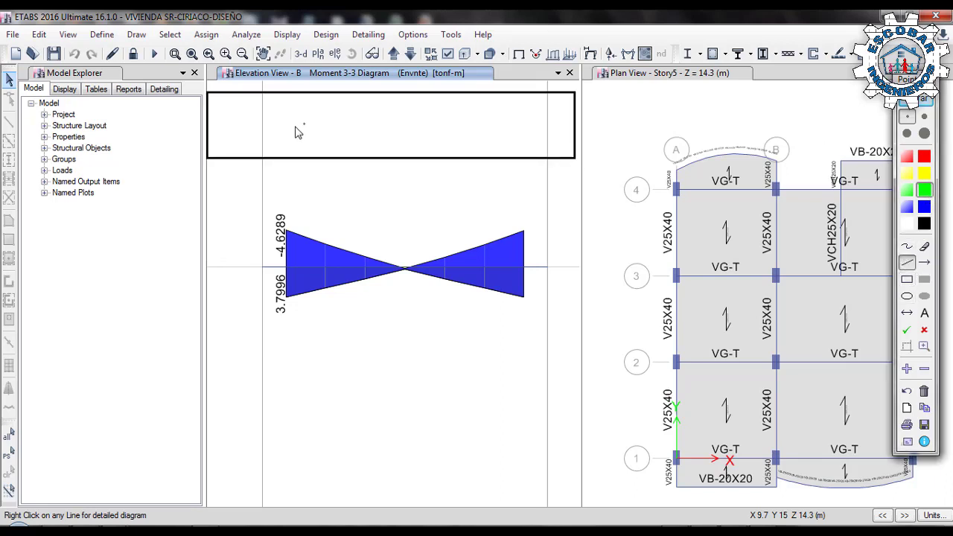
pyautogui.moveTo(224, 115)
pyautogui.mouseDown()
pyautogui.moveTo(222, 101)
pyautogui.moveTo(222, 109)
pyautogui.moveTo(508, 108)
pyautogui.moveTo(561, 99)
pyautogui.moveTo(562, 123)
pyautogui.mouseUp()
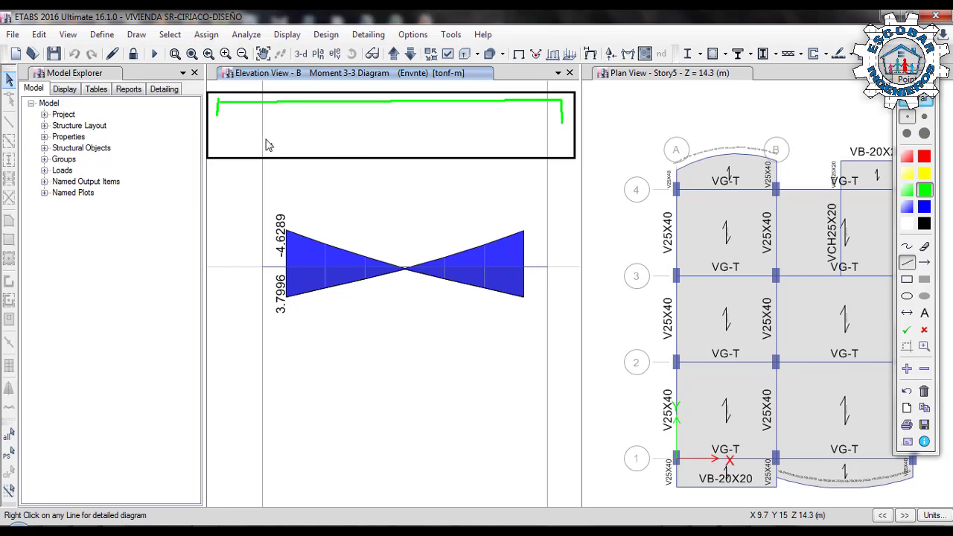
pyautogui.moveTo(220, 152)
pyautogui.mouseDown()
pyautogui.moveTo(563, 154)
pyautogui.moveTo(557, 130)
pyautogui.mouseUp()
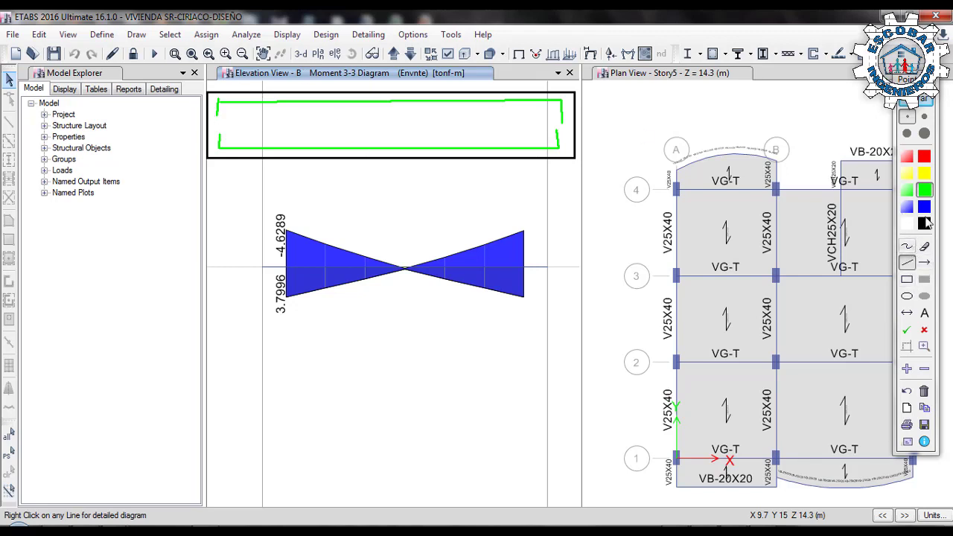
# Draw a short blue hooked bar beneath the left part of the top green bar.
pyautogui.click(924, 207)
pyautogui.moveTo(228, 115)
pyautogui.mouseDown()
pyautogui.moveTo(302, 128)
pyautogui.moveTo(340, 113)
pyautogui.mouseUp()
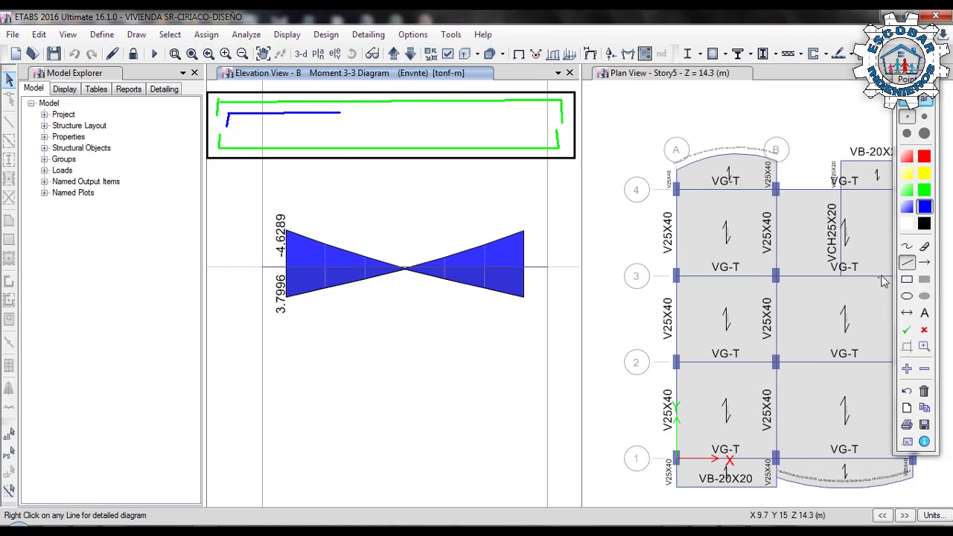
pyautogui.click(907, 249)
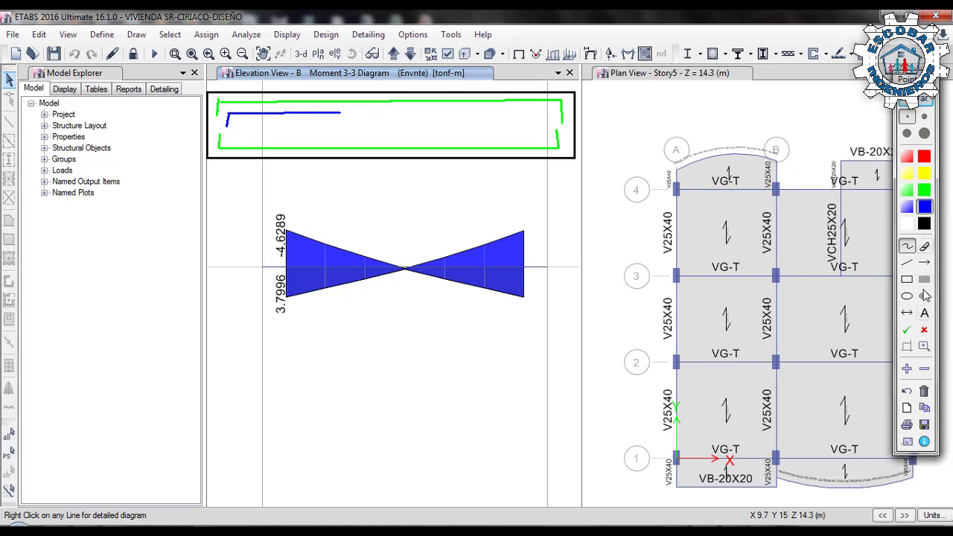
# Label the blue additional bar "0.80 M" just below it, and close the annotation tool.
pyautogui.click(925, 314)
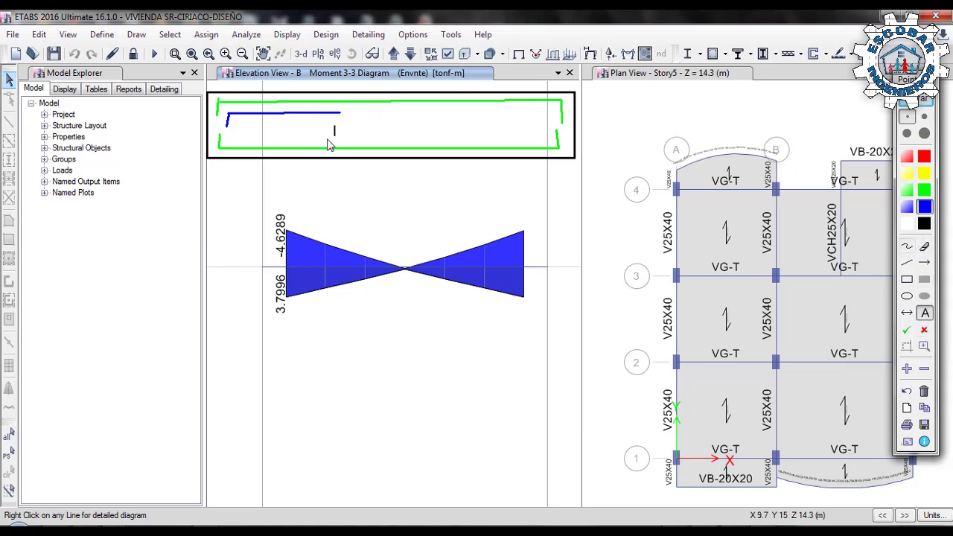
pyautogui.click(264, 133)
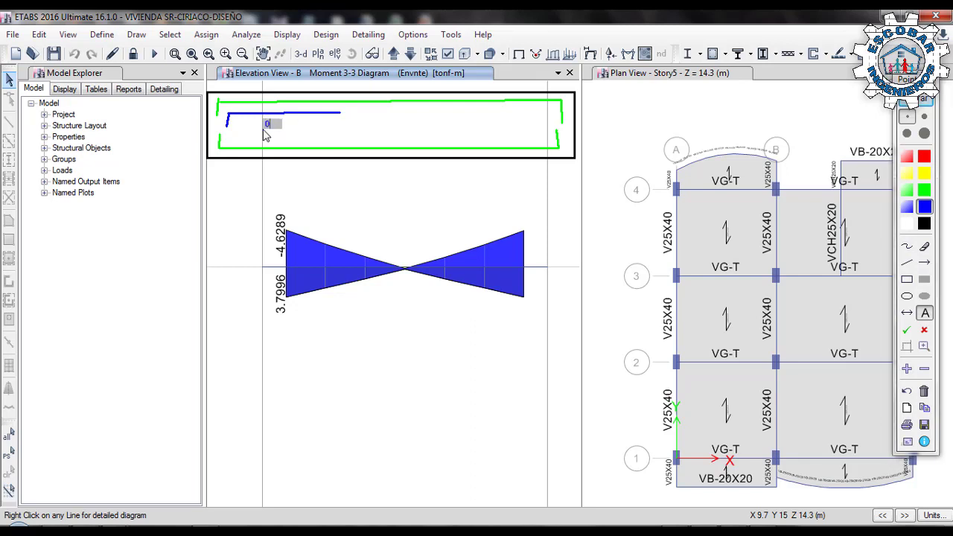
pyautogui.write('0.80 M')
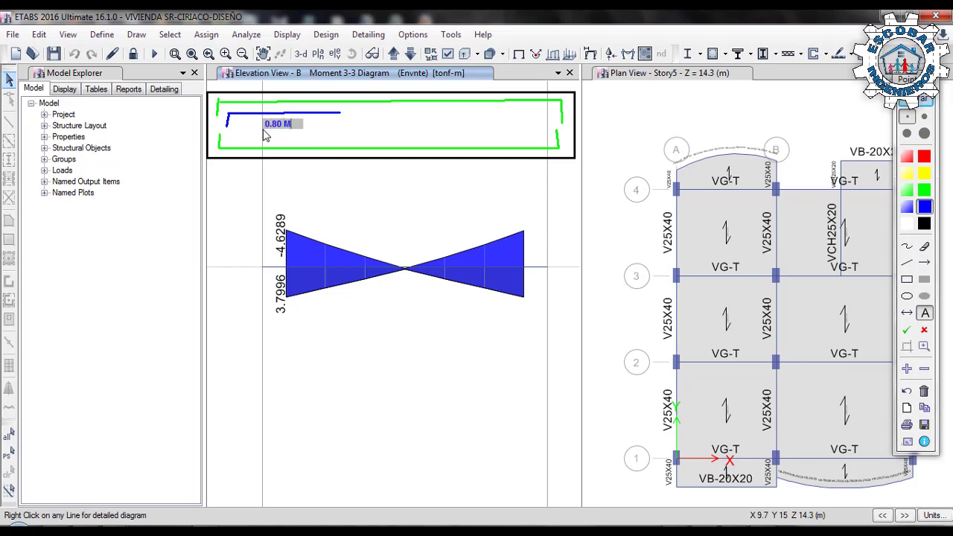
pyautogui.click(362, 137)
pyautogui.click(271, 124)
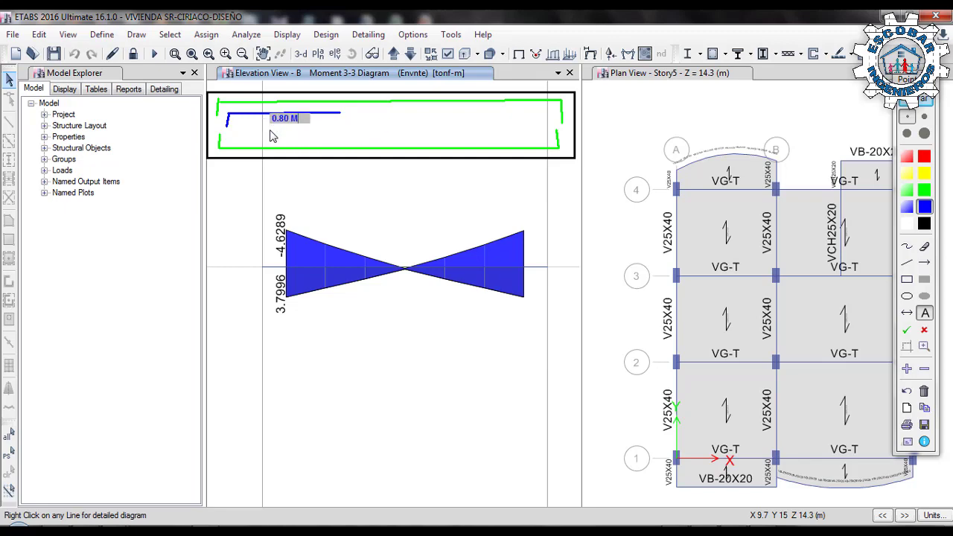
pyautogui.click(271, 131)
pyautogui.rightClick(272, 136)
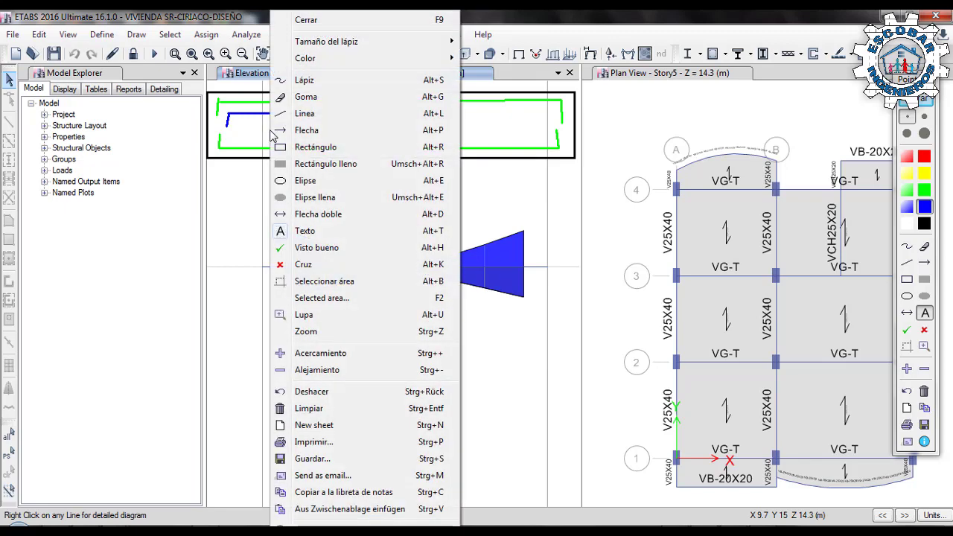
pyautogui.click(258, 136)
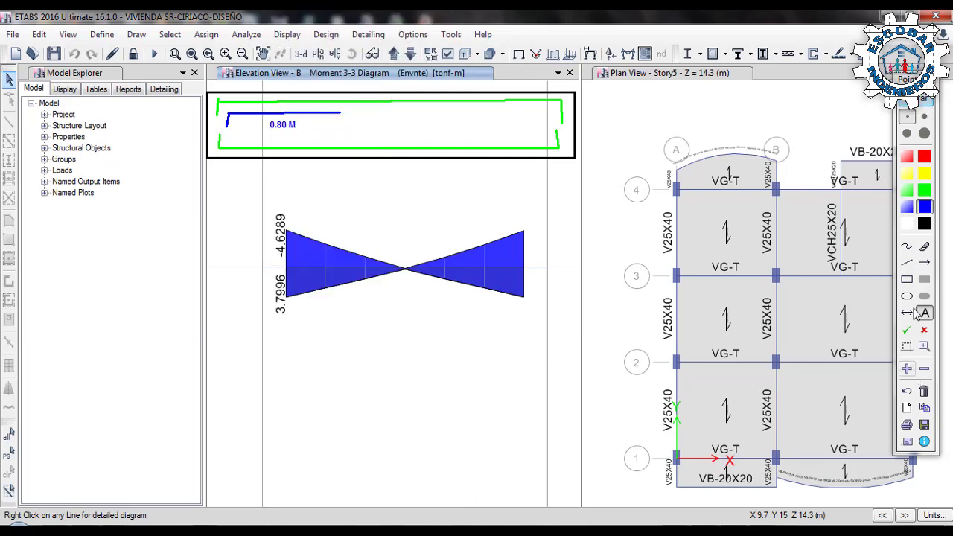
pyautogui.click(912, 251)
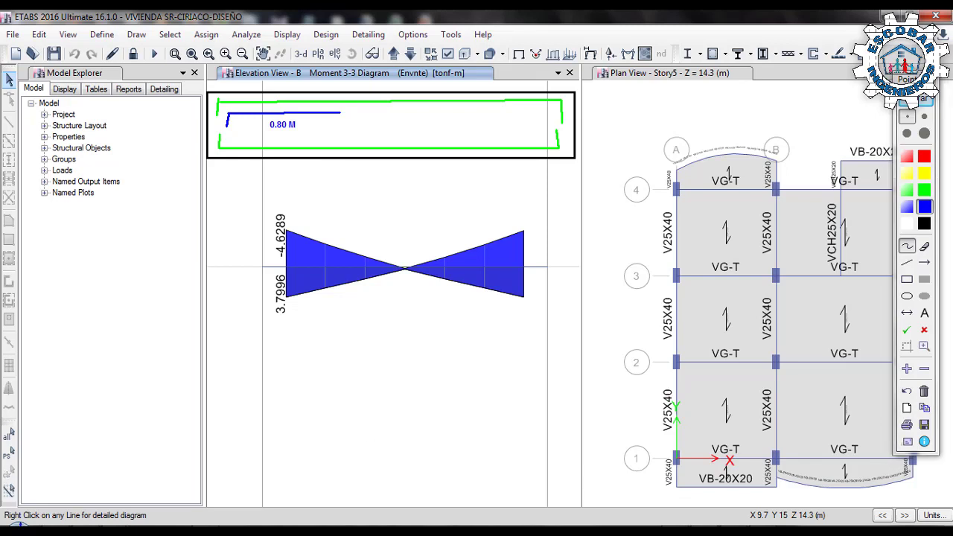
pyautogui.click(921, 102)
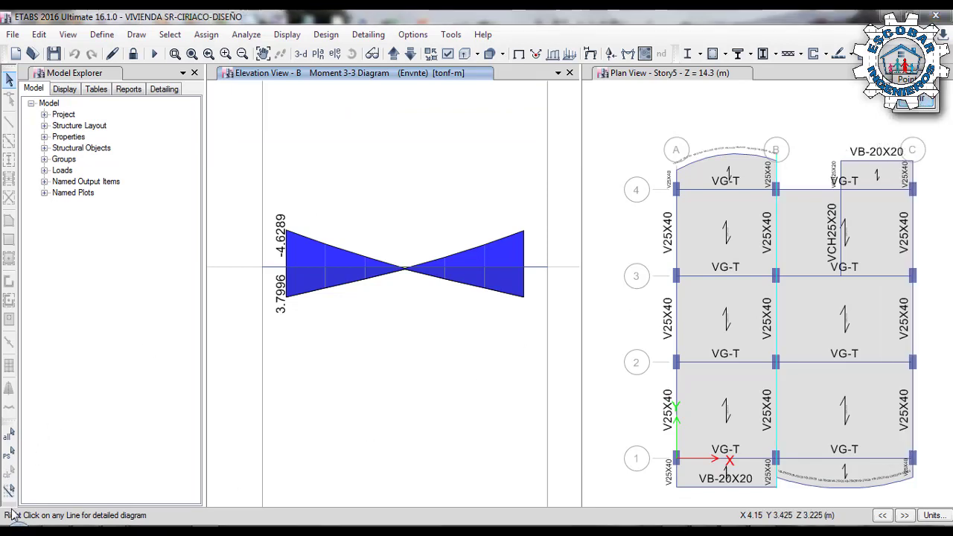
# Launch AVIDOR again, select its 12Ømax result field and reposition the window over the model views.
pyautogui.click(11, 524)
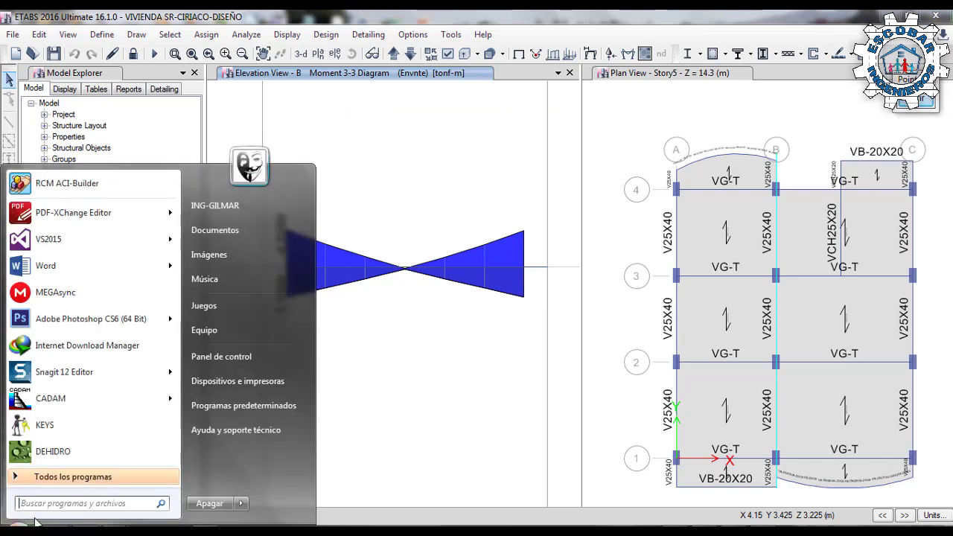
pyautogui.write('A')
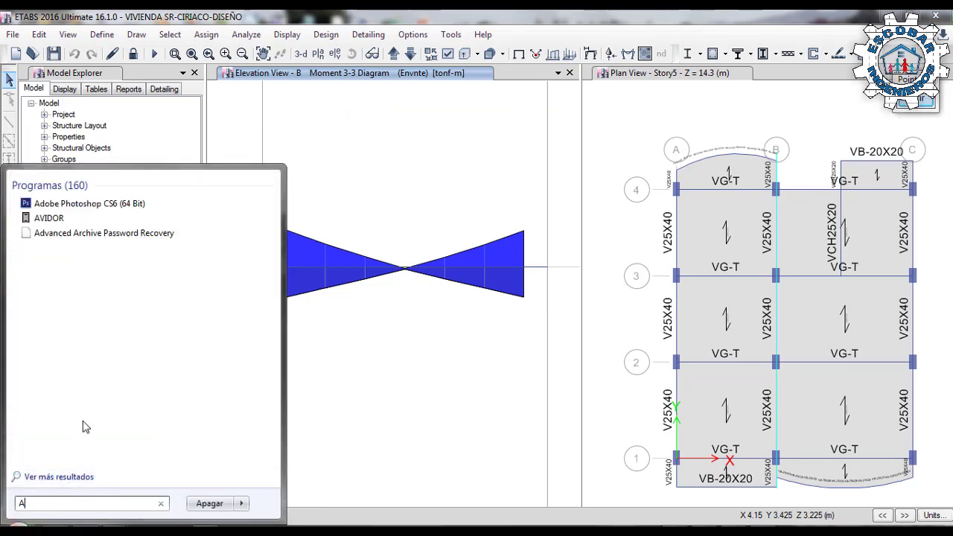
pyautogui.click(534, 288)
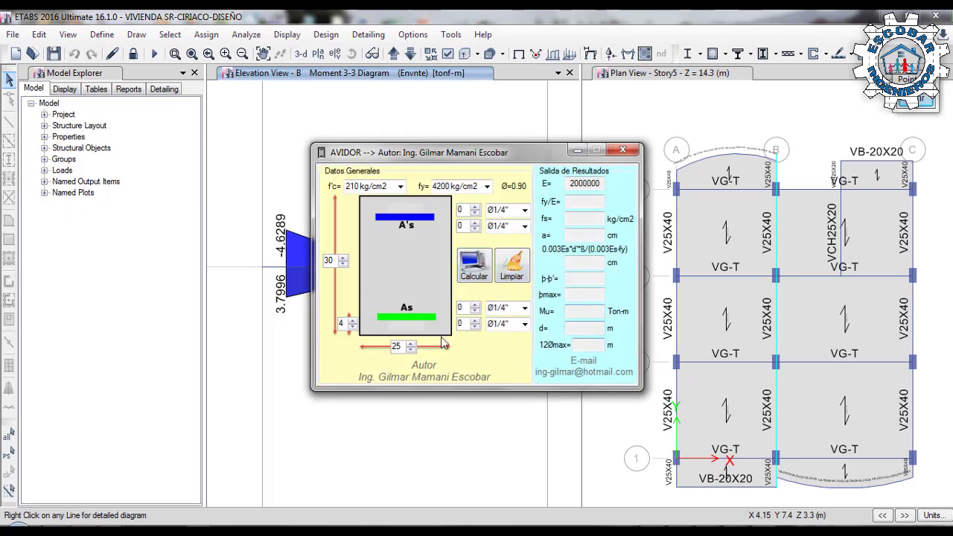
pyautogui.moveTo(428, 158); pyautogui.dragTo(640, 169)
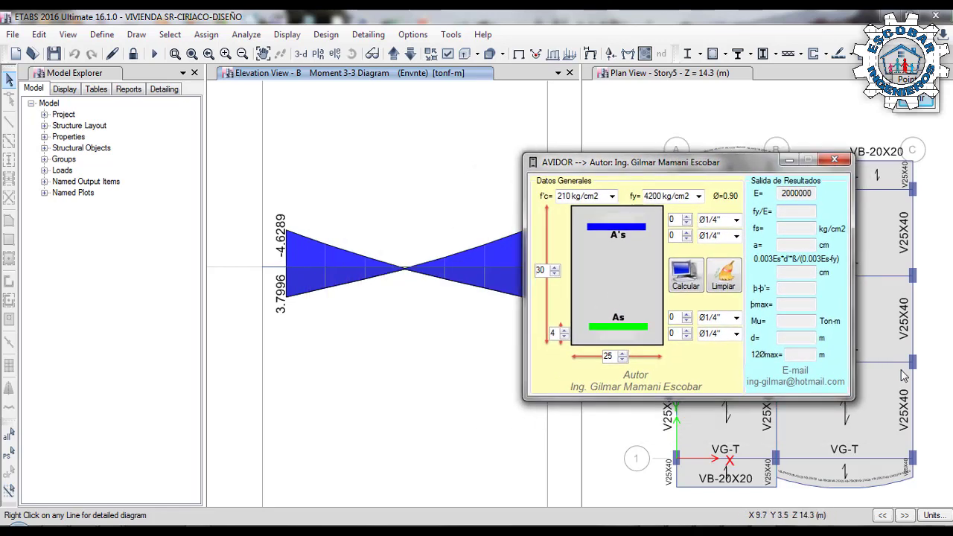
pyautogui.click(799, 356)
pyautogui.moveTo(705, 165); pyautogui.dragTo(498, 154)
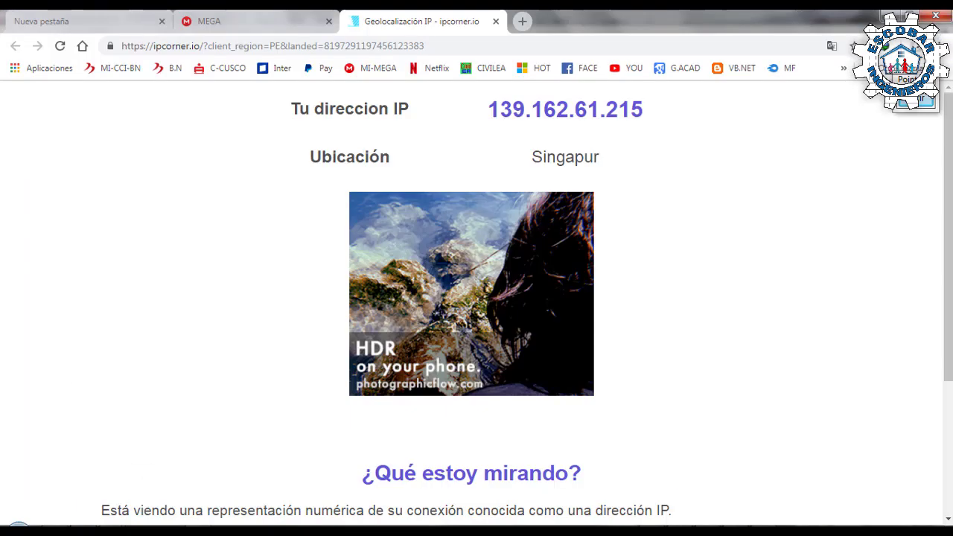
# Switch to the Chrome browser and bring up its blank new-tab page.
pyautogui.click(225, 22)
pyautogui.click(119, 16)
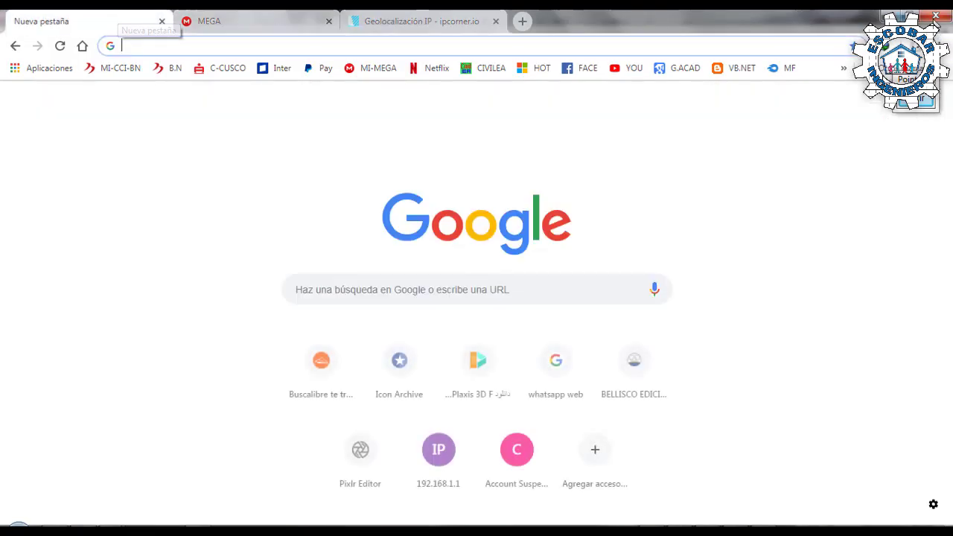